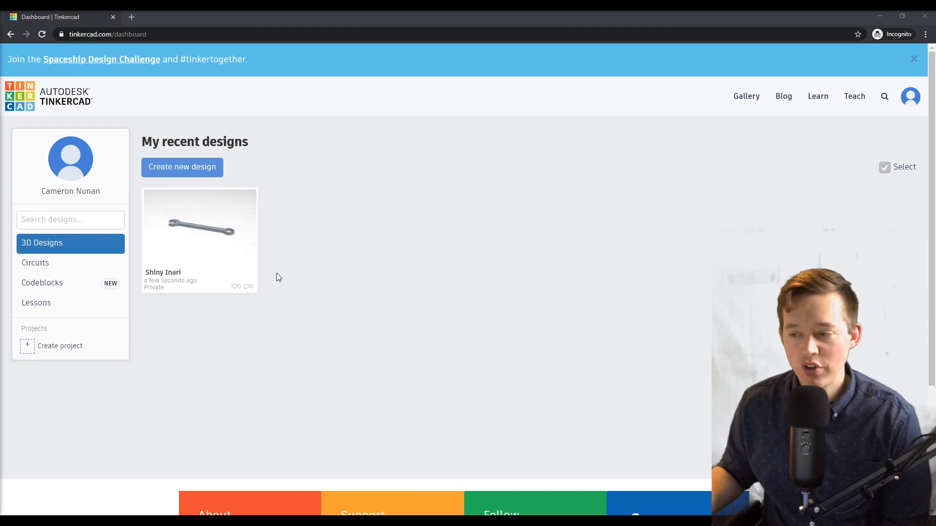
- Create a new 3D design and rename it Robot
{"action": "left_click", "coordinate": [182, 168]}
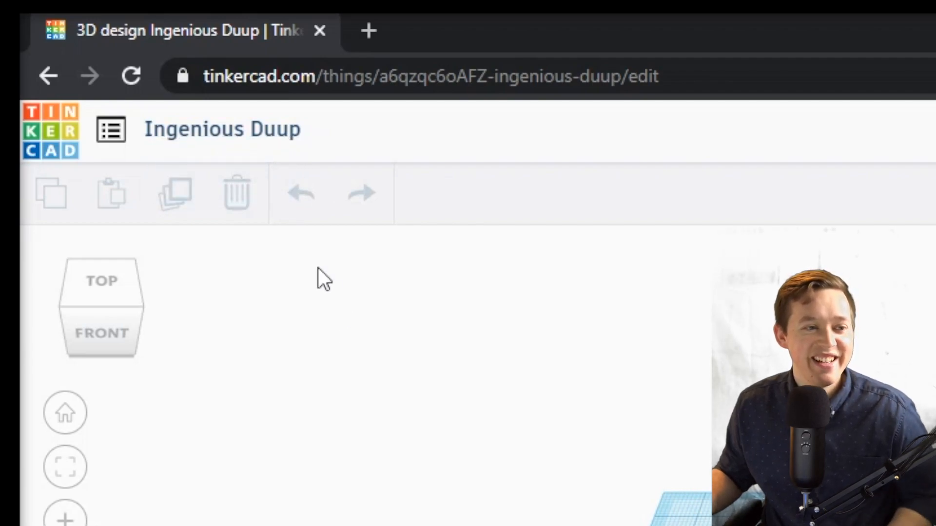
{"action": "left_click", "coordinate": [240, 136]}
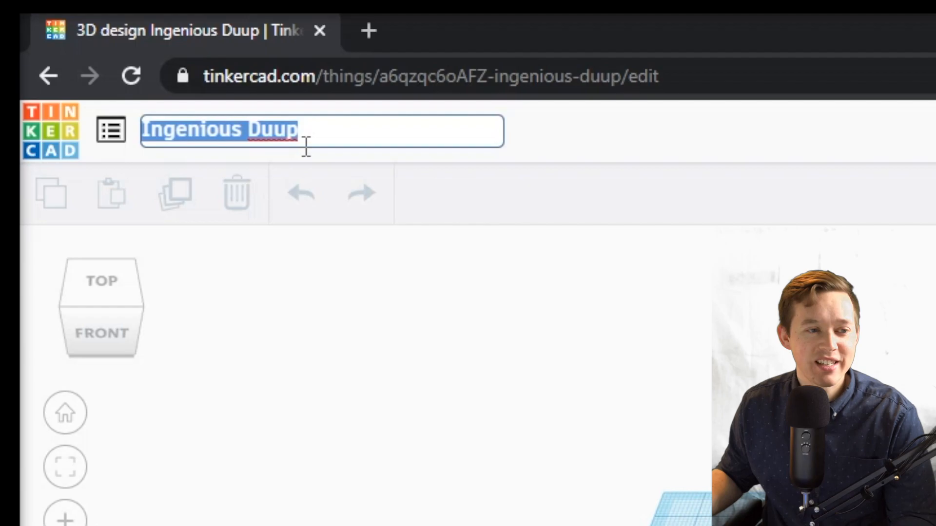
{"action": "type", "text": "R"}
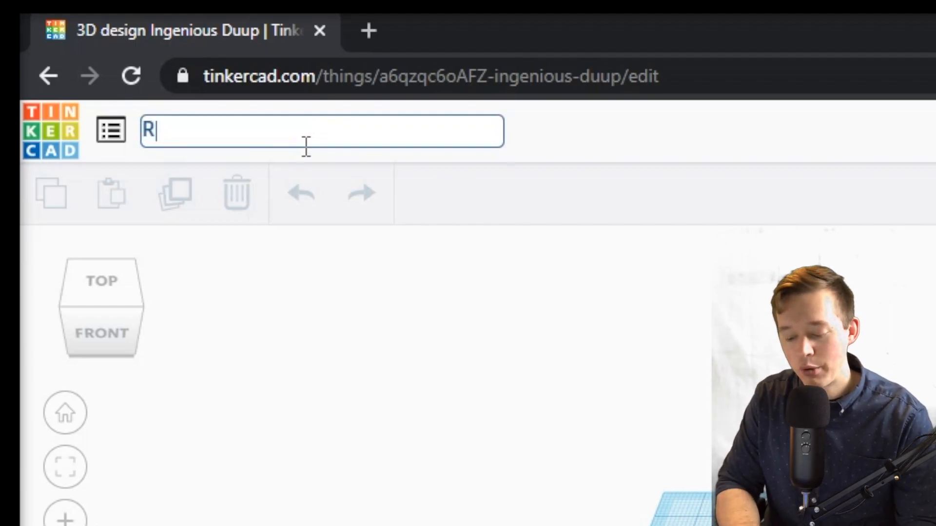
{"action": "type", "text": "obot"}
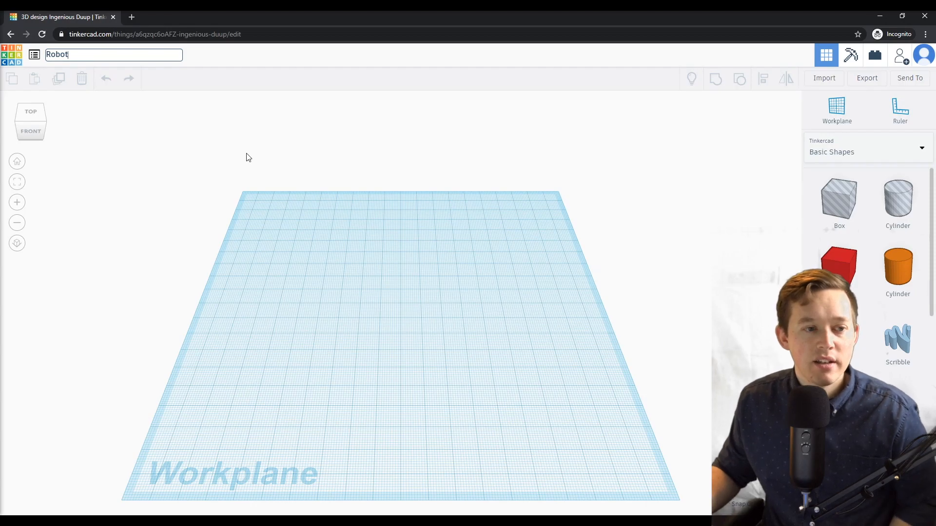
{"action": "left_click", "coordinate": [677, 395]}
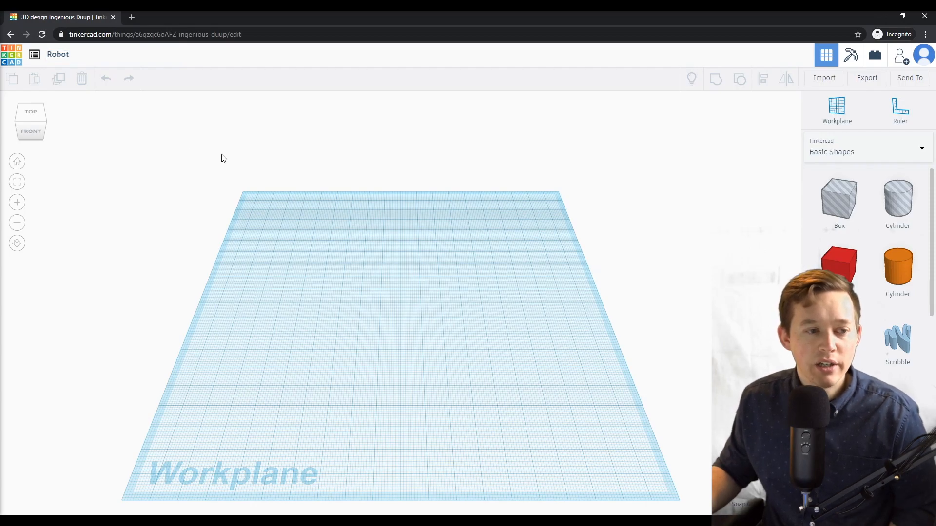
{"action": "left_click", "coordinate": [595, 184]}
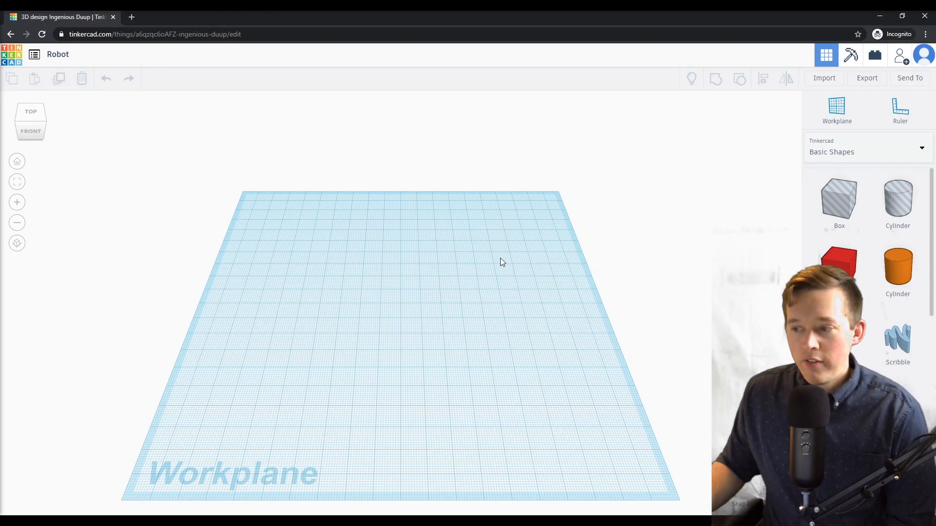
- Place four red boxes on the workplane in two rows of two
{"action": "left_click", "coordinate": [361, 290]}
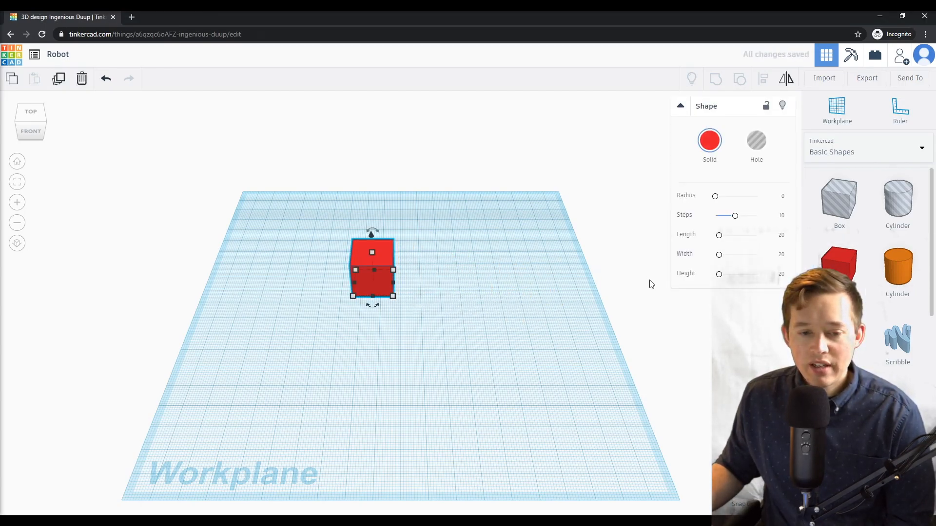
{"action": "left_click", "coordinate": [839, 260]}
{"action": "left_click", "coordinate": [496, 293]}
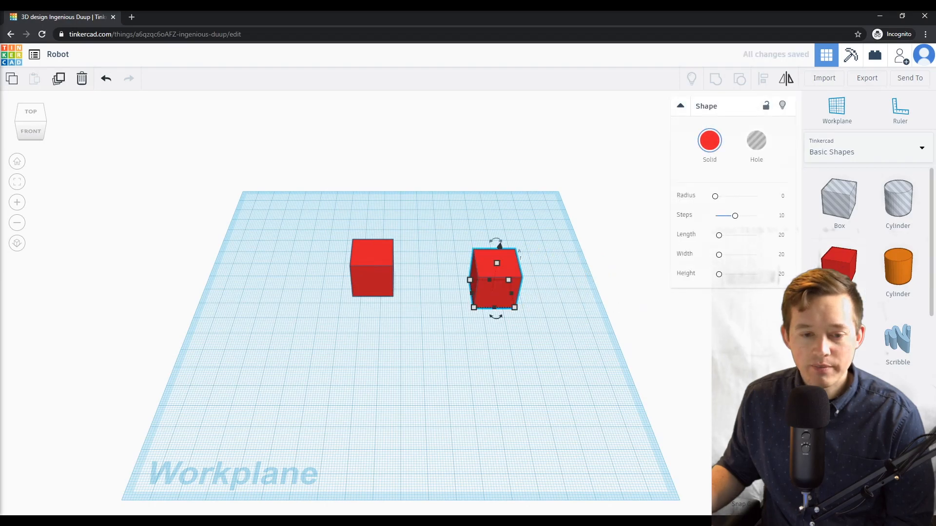
{"action": "left_click", "coordinate": [839, 261]}
{"action": "left_click", "coordinate": [397, 366]}
{"action": "left_click", "coordinate": [847, 272]}
{"action": "left_click", "coordinate": [505, 365]}
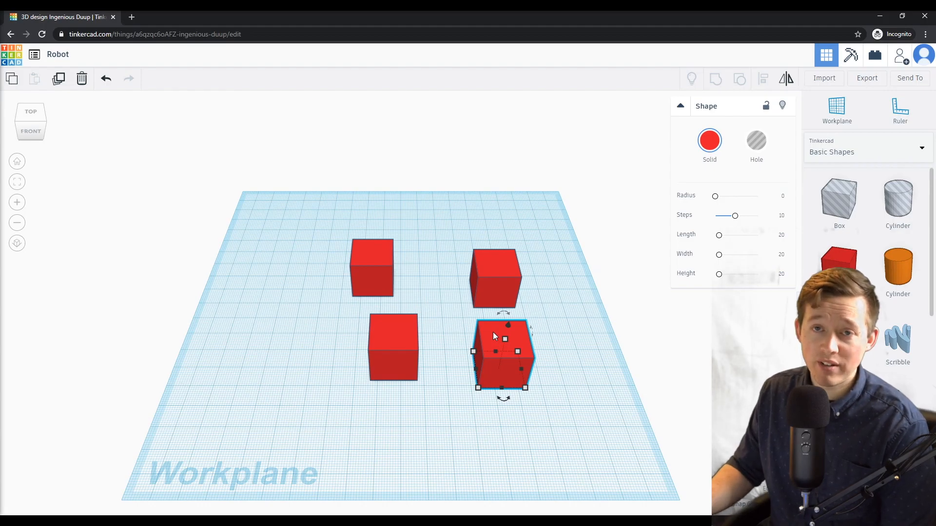
- Delete the two boxes in the front row
{"action": "key", "text": "Delete"}
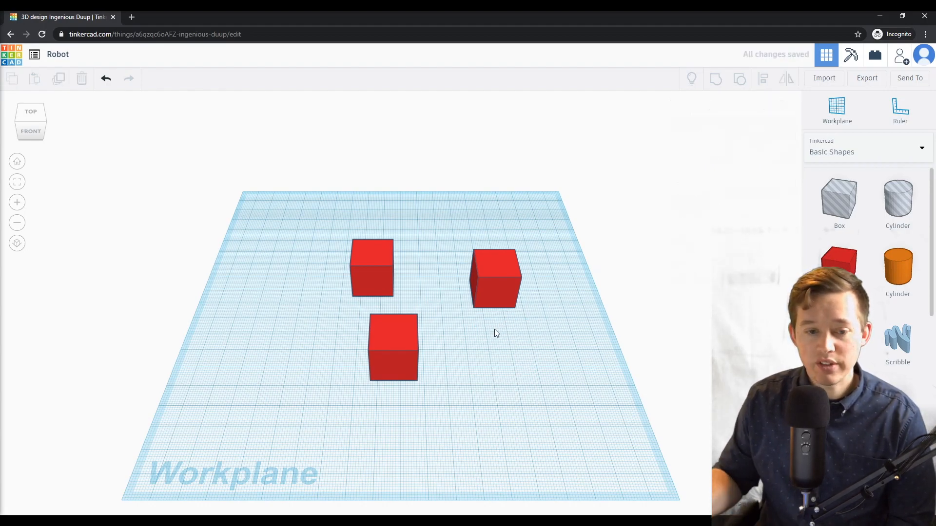
{"action": "left_click", "coordinate": [394, 348]}
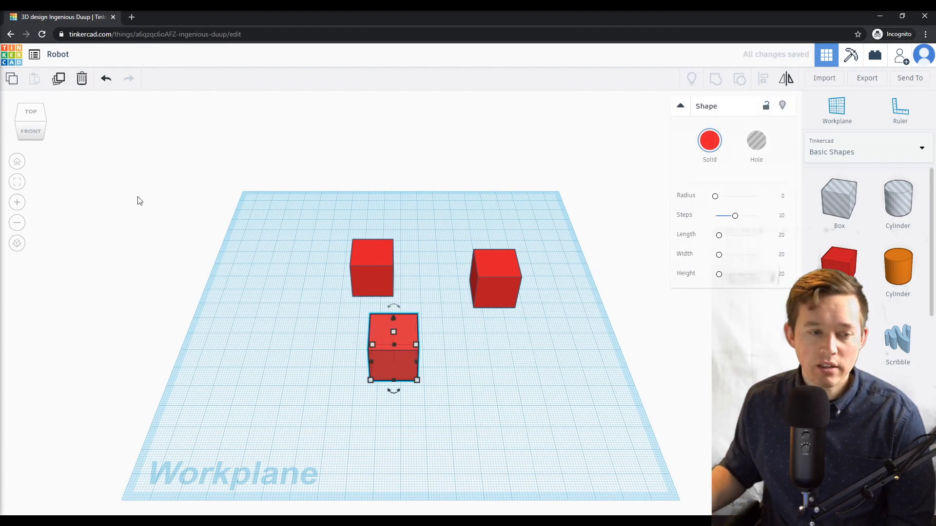
{"action": "left_click", "coordinate": [82, 79]}
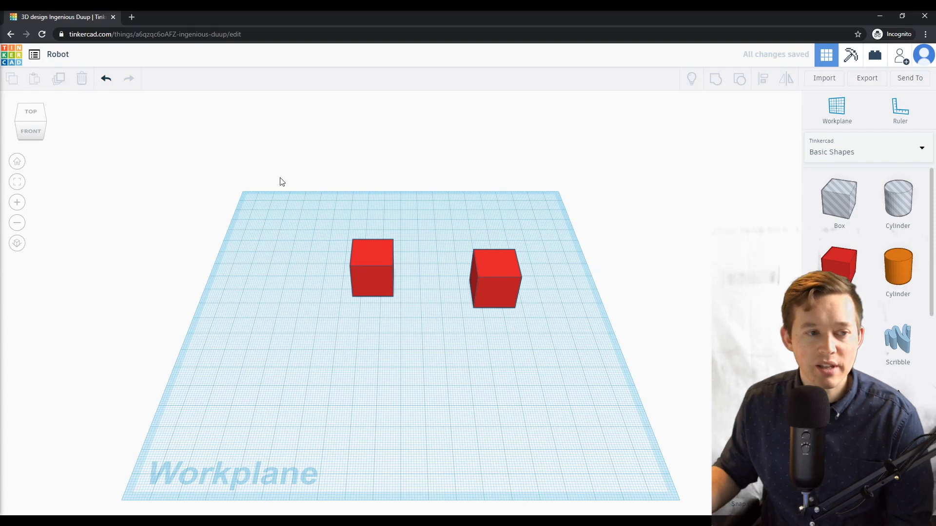
- Copy the back-left box and paste it twice, moving one copy in front of it and the other about 52 mm left and 22 mm forward
{"action": "left_click", "coordinate": [385, 266]}
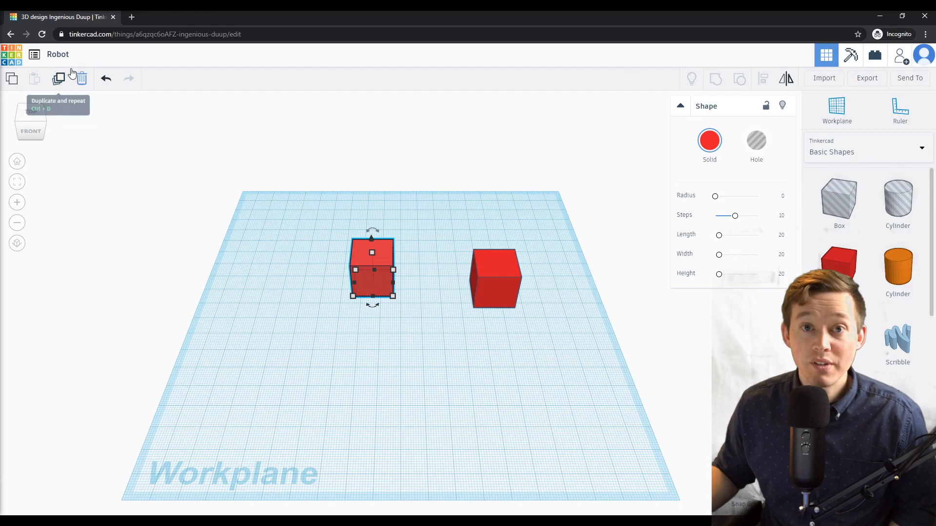
{"action": "left_click", "coordinate": [16, 83]}
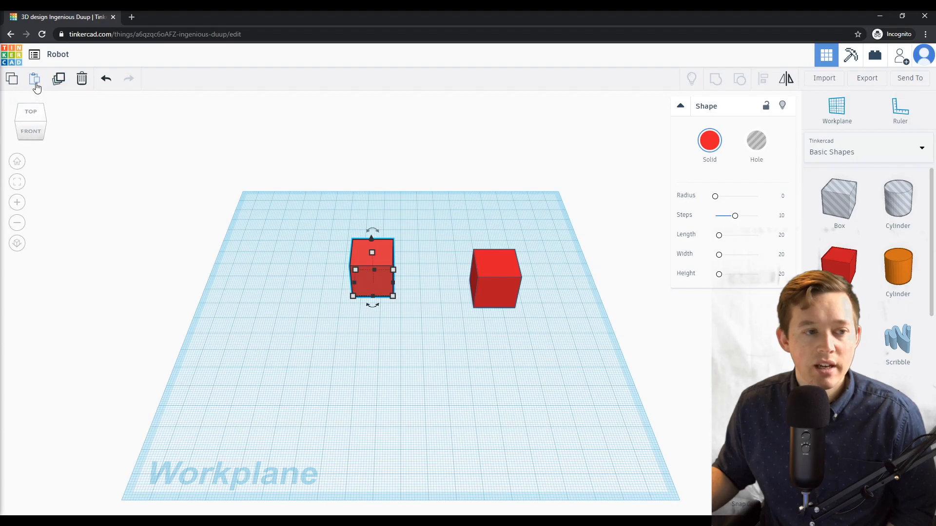
{"action": "left_click", "coordinate": [34, 82]}
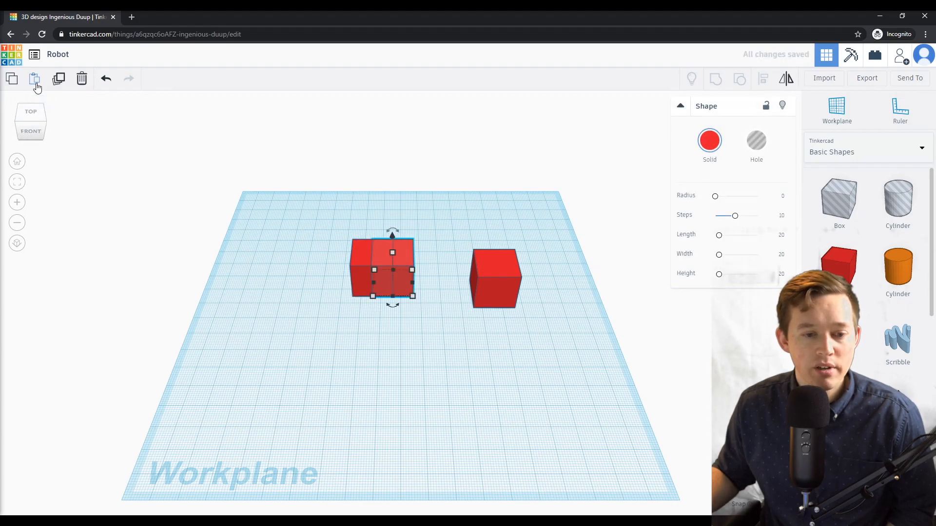
{"action": "left_click", "coordinate": [36, 81]}
{"action": "left_click_drag", "start_coordinate": [431, 270], "coordinate": [378, 354]}
{"action": "left_click_drag", "start_coordinate": [394, 270], "coordinate": [294, 288]}
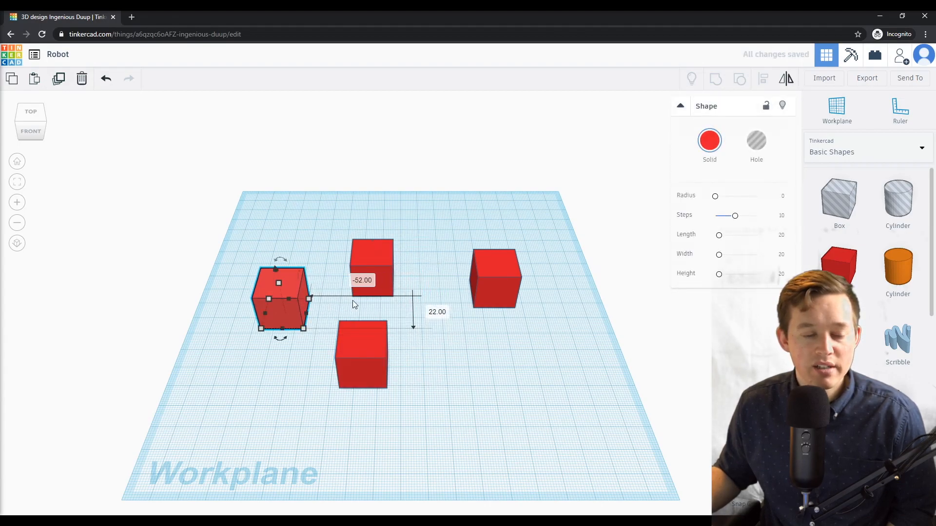
{"action": "left_click", "coordinate": [314, 237]}
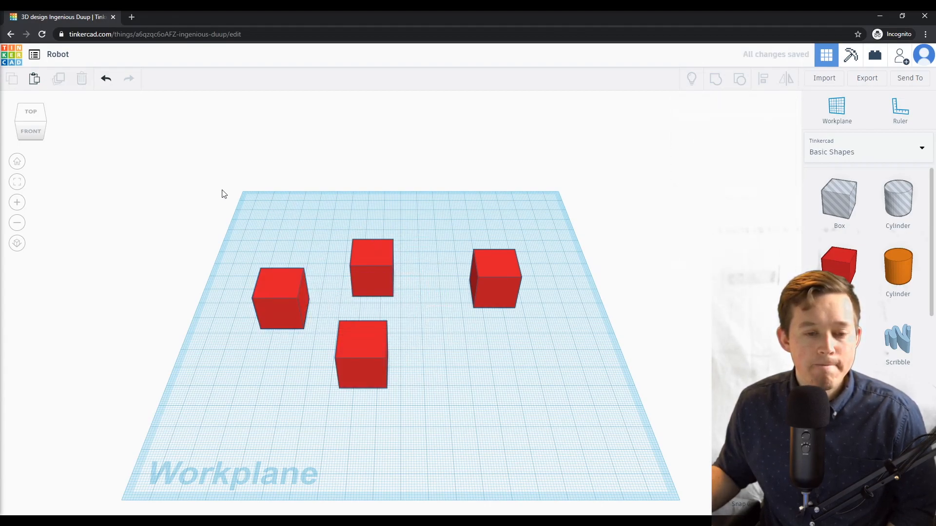
- Paste two more box copies and arrange them to the right of the front box
{"action": "left_click", "coordinate": [356, 358]}
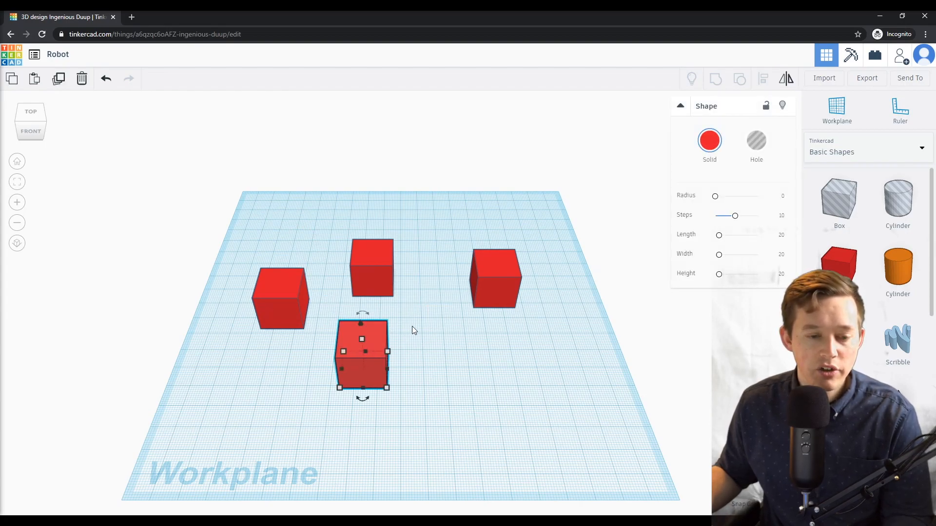
{"action": "key", "text": "ctrl+v"}
{"action": "left_click_drag", "start_coordinate": [410, 338], "coordinate": [513, 336]}
{"action": "key", "text": "ctrl+v"}
{"action": "left_click", "coordinate": [559, 371]}
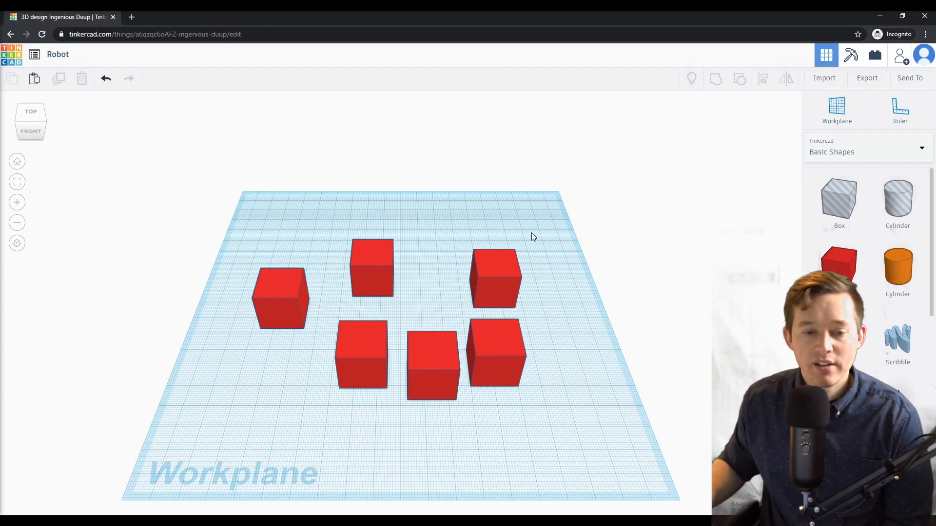
- Delete every box except the leftmost one and place three new red boxes overlapping in a cluster with it
{"action": "left_click_drag", "start_coordinate": [573, 220], "coordinate": [344, 425]}
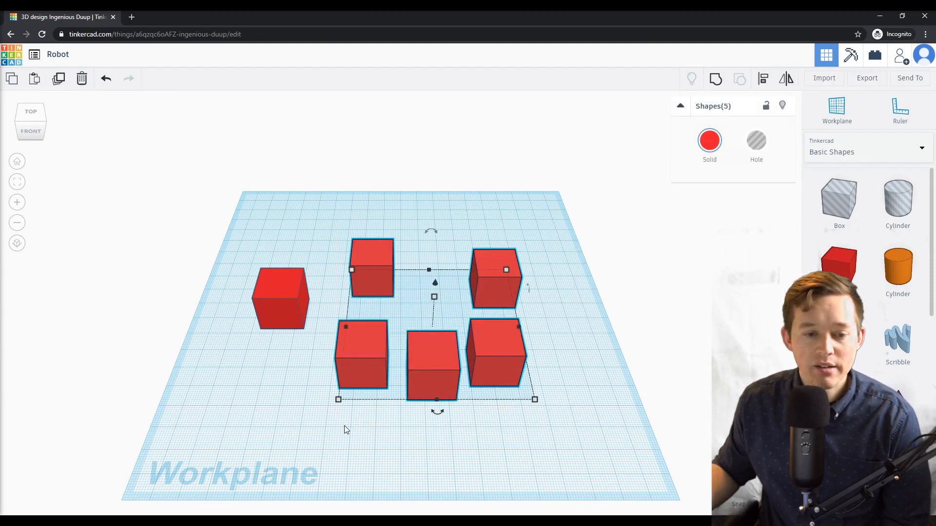
{"action": "key", "text": "Delete"}
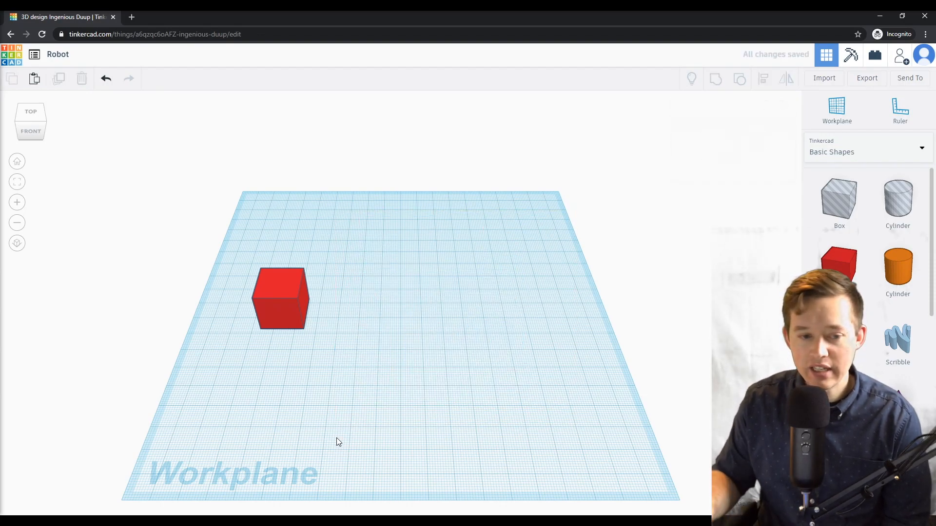
{"action": "left_click_drag", "start_coordinate": [831, 272], "coordinate": [312, 329]}
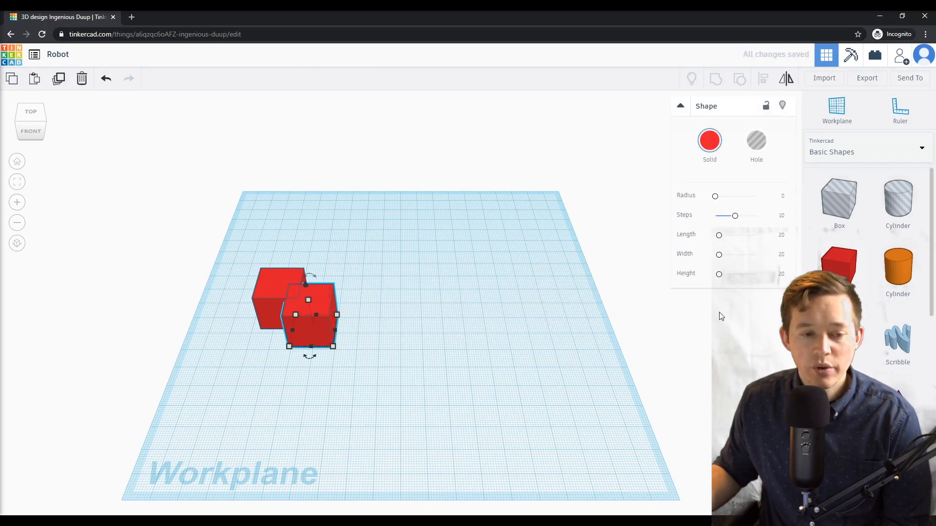
{"action": "left_click_drag", "start_coordinate": [845, 272], "coordinate": [356, 308]}
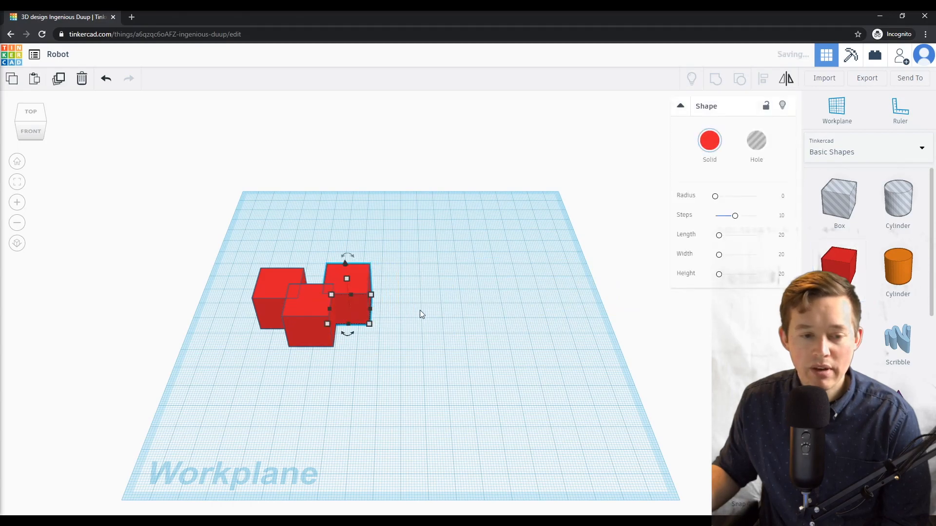
{"action": "left_click_drag", "start_coordinate": [839, 266], "coordinate": [384, 323]}
{"action": "left_click", "coordinate": [429, 363]}
- Group the four overlapping boxes into one shape and move it right towards the middle of the workplane
{"action": "left_click_drag", "start_coordinate": [454, 224], "coordinate": [213, 404]}
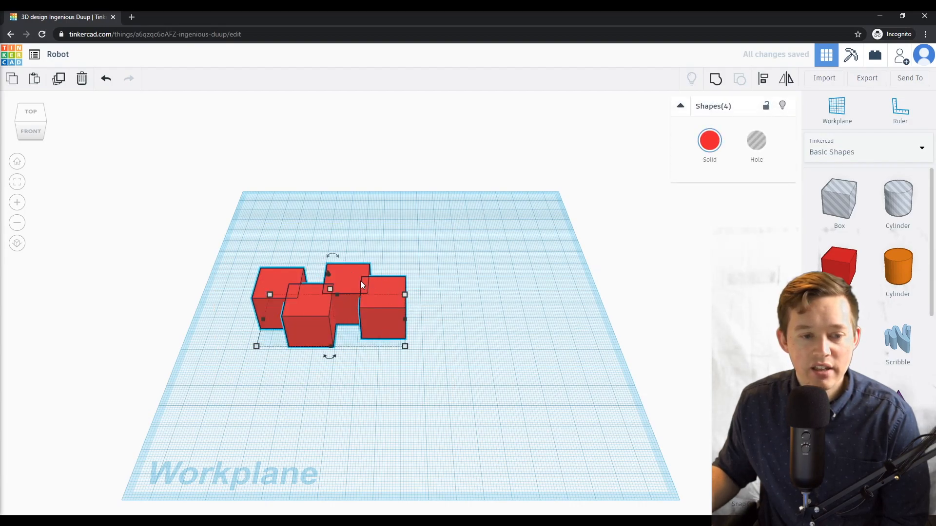
{"action": "left_click", "coordinate": [716, 80]}
{"action": "left_click", "coordinate": [411, 348]}
{"action": "left_click_drag", "start_coordinate": [406, 309], "coordinate": [449, 305]}
{"action": "left_click", "coordinate": [524, 361]}
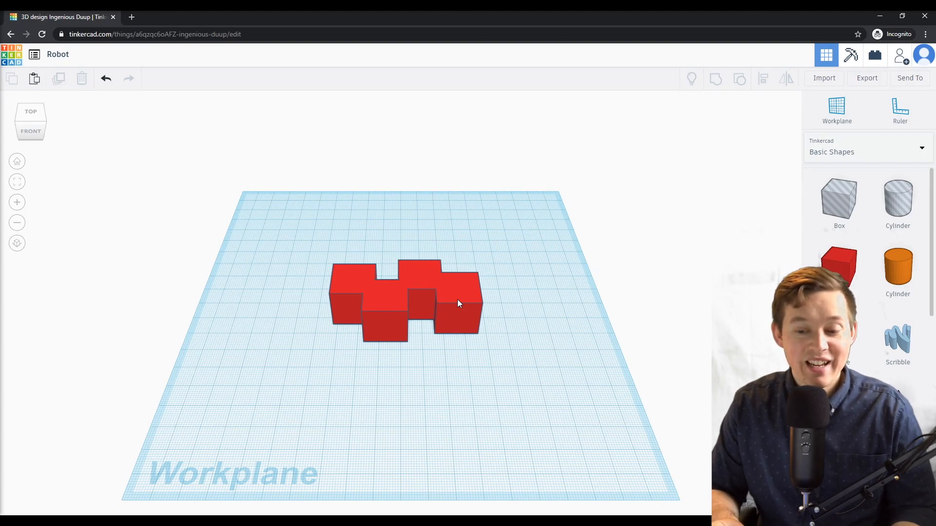
- Delete the grouped shape and place a new red box near the middle of the workplane
{"action": "left_click_drag", "start_coordinate": [500, 245], "coordinate": [326, 362]}
{"action": "key", "text": "Delete"}
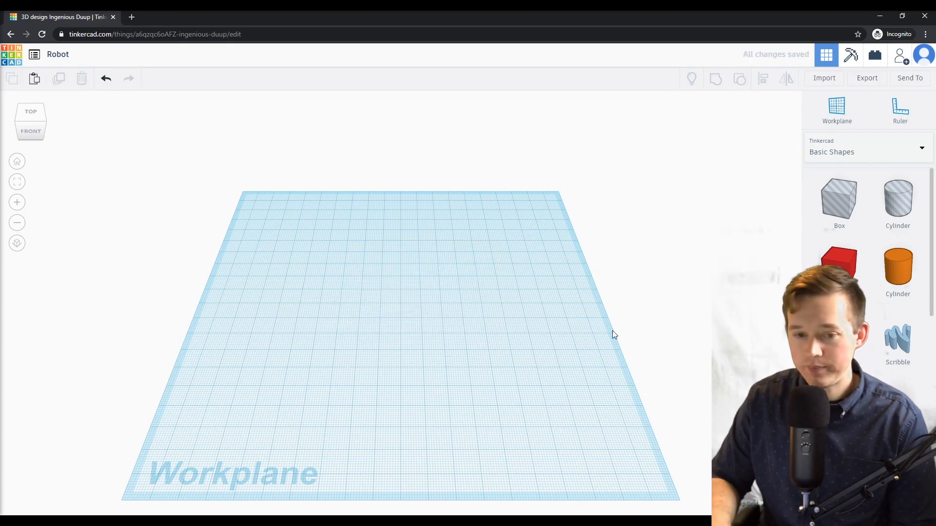
{"action": "left_click_drag", "start_coordinate": [838, 261], "coordinate": [387, 297]}
{"action": "scroll", "coordinate": [388, 285], "scroll_direction": "down", "scroll_amount": 1}
{"action": "scroll", "coordinate": [388, 287], "scroll_direction": "down", "scroll_amount": 2}
{"action": "scroll", "coordinate": [385, 291], "scroll_direction": "up", "scroll_amount": 5}
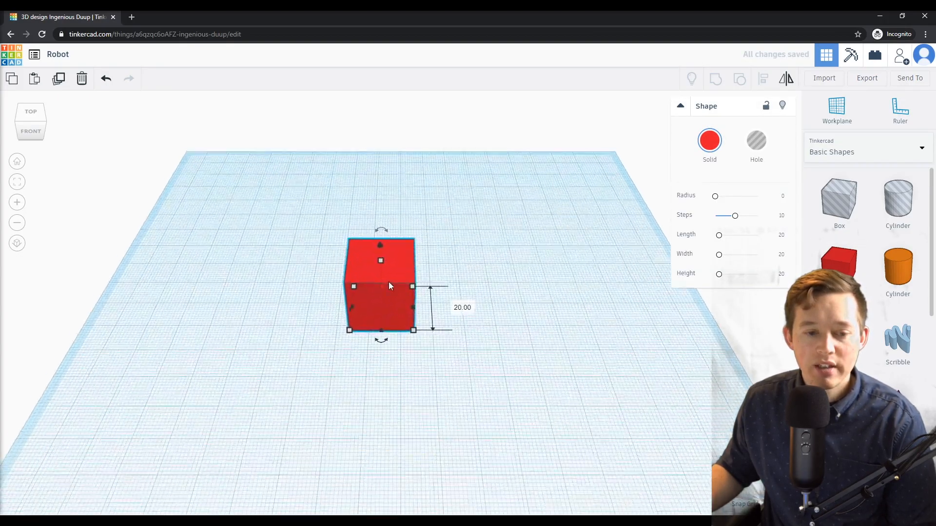
{"action": "scroll", "coordinate": [404, 341], "scroll_direction": "up", "scroll_amount": 2}
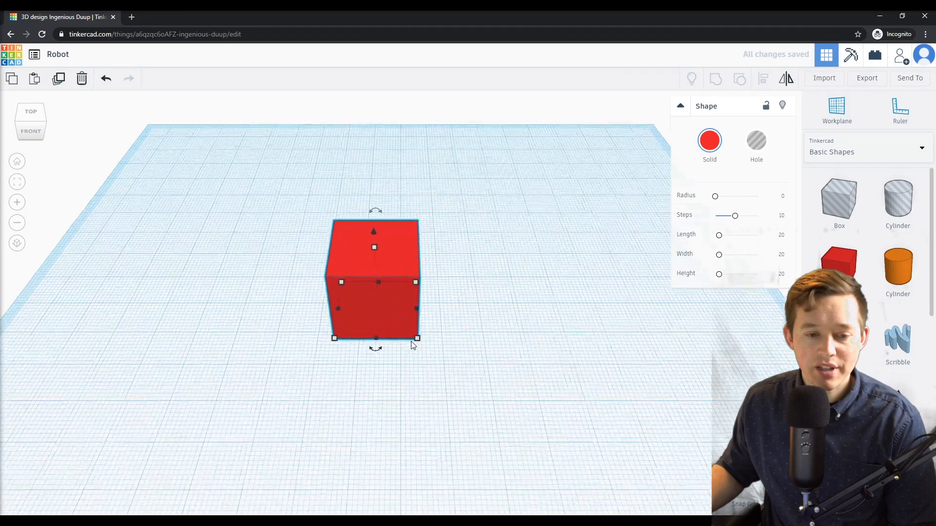
{"action": "mouse_move", "coordinate": [409, 368]}
{"action": "right_mouse_down"}
{"action": "mouse_move", "coordinate": [403, 350]}
{"action": "mouse_move", "coordinate": [414, 332]}
{"action": "mouse_move", "coordinate": [412, 355]}
{"action": "right_mouse_up"}
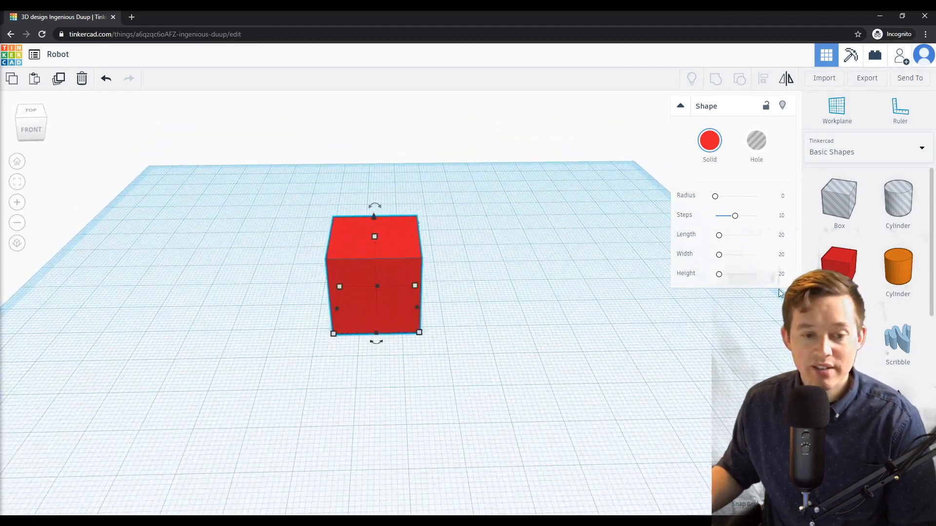
- Place a second red box just right of the first and rotate it 45° about its front-to-back axis
{"action": "left_click", "coordinate": [846, 266]}
{"action": "left_click", "coordinate": [475, 308]}
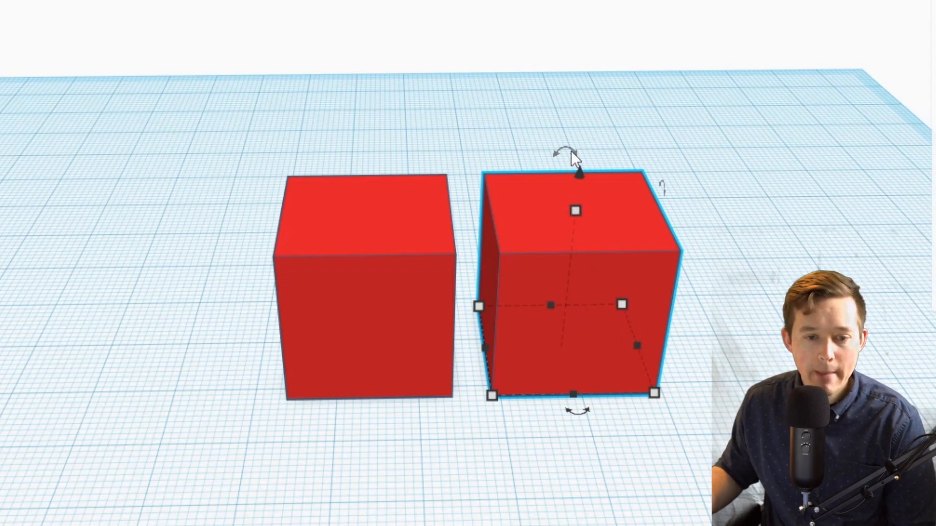
{"action": "left_click_drag", "start_coordinate": [570, 149], "coordinate": [524, 151]}
{"action": "type", "text": "45"}
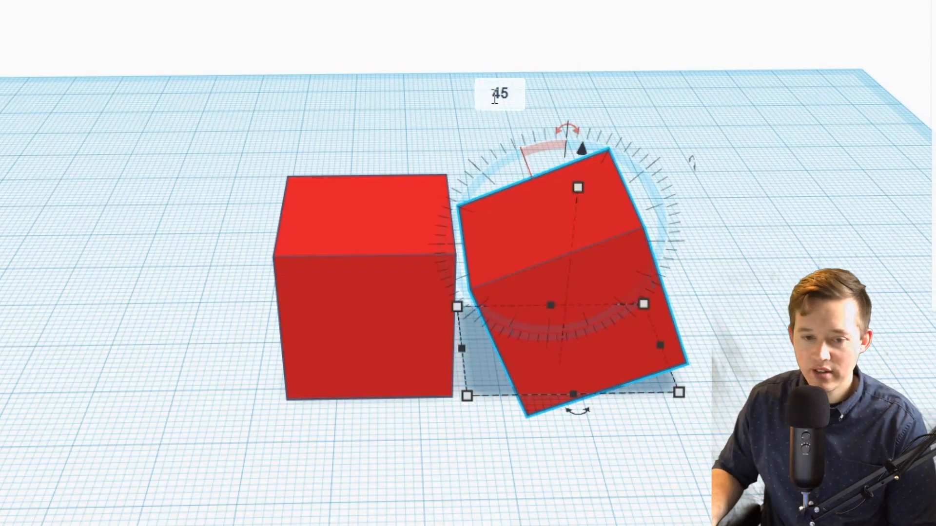
{"action": "key", "text": "Return"}
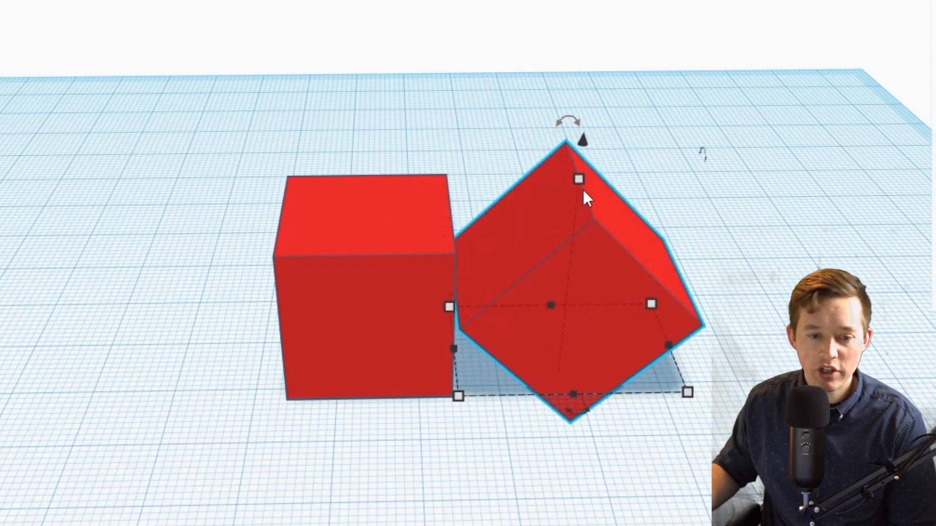
- Move the rotated box about 9 mm left into the first box and raise it above the workplane
{"action": "left_click_drag", "start_coordinate": [583, 341], "coordinate": [504, 336]}
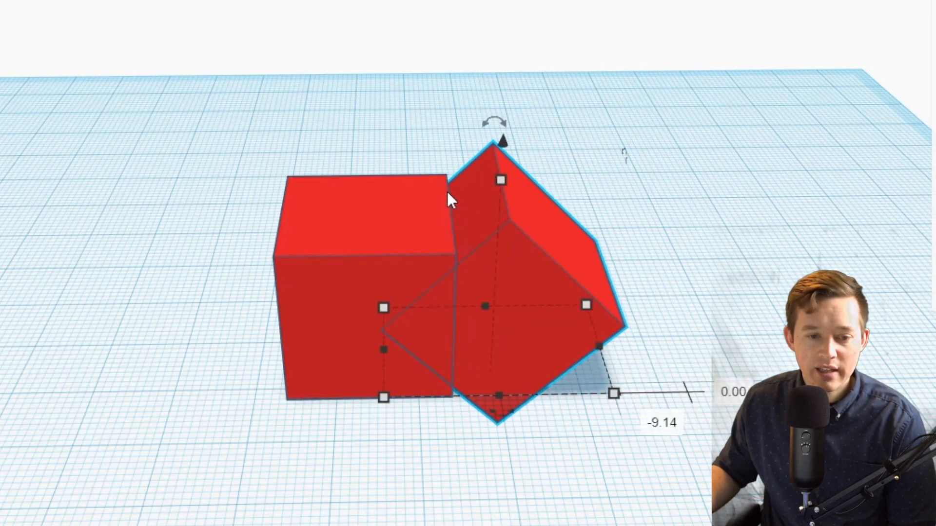
{"action": "left_click_drag", "start_coordinate": [504, 140], "coordinate": [469, 11]}
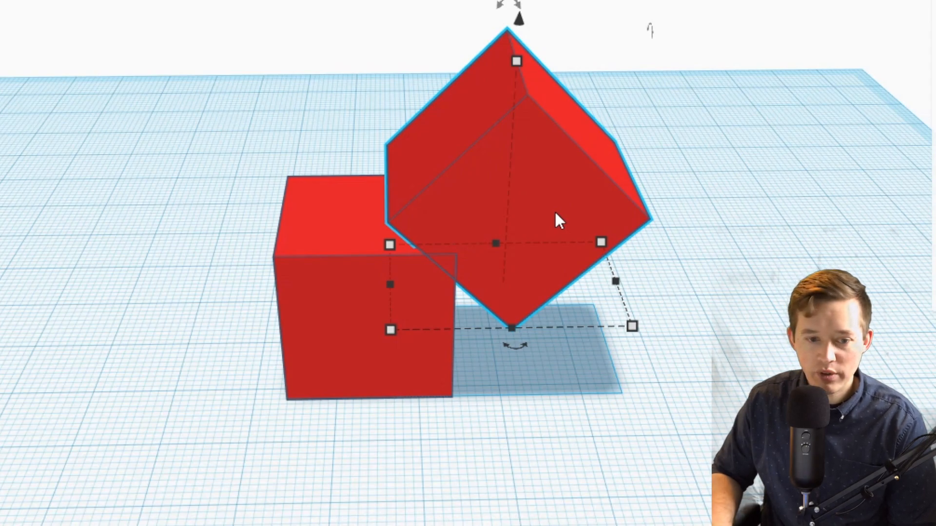
- Nudge the raised box back and forth in small steps, leaving it slightly further left
{"action": "key", "text": "Left"}
{"action": "key", "text": "Down"}
{"action": "key", "text": "Up"}
{"action": "key", "text": "Right"}
{"action": "key", "text": "Right"}
{"action": "key", "text": "Left"}
{"action": "key", "text": "Left"}
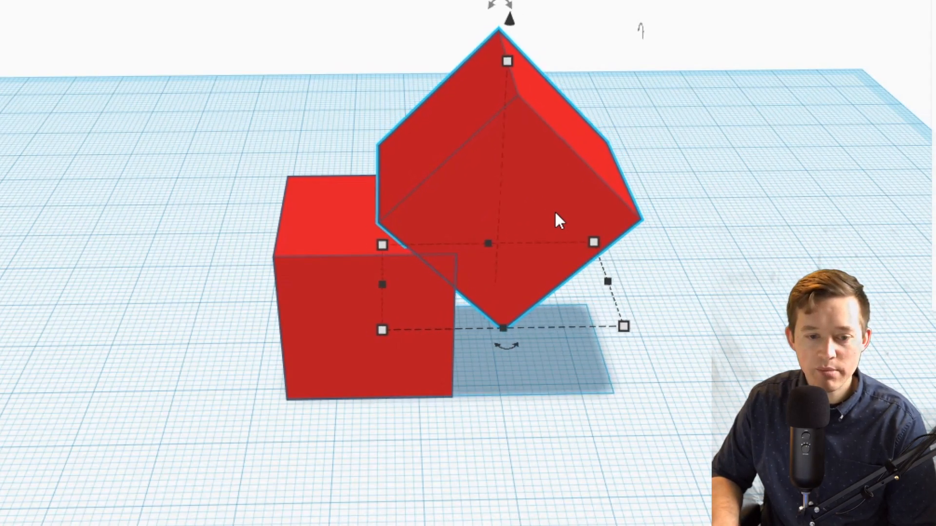
- Turn the raised, rotated box into a hole
{"action": "key", "text": "Down"}
{"action": "key", "text": "Right"}
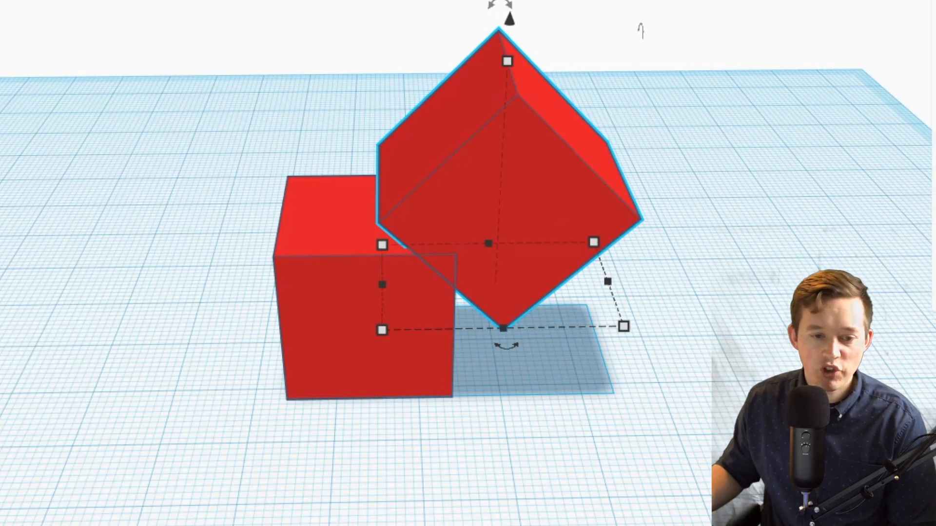
{"action": "left_click", "coordinate": [935, 88]}
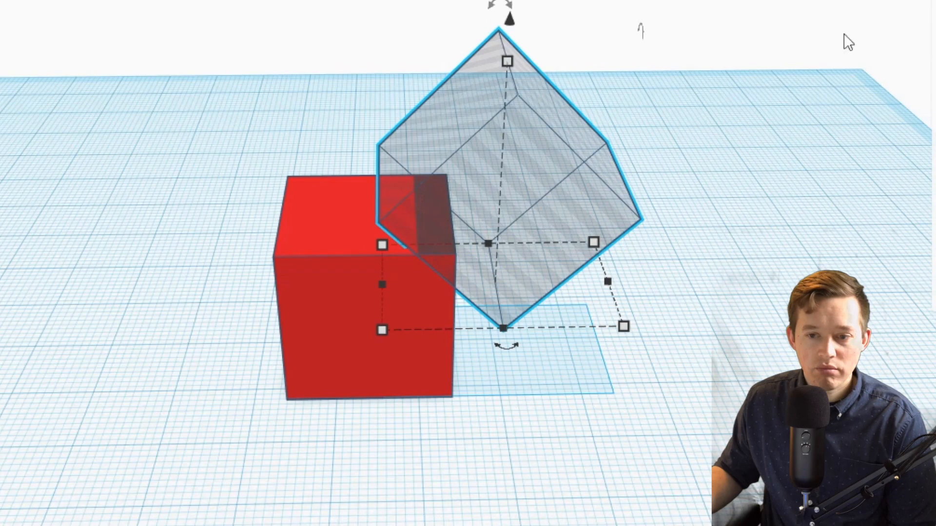
{"action": "left_click_drag", "start_coordinate": [692, 23], "coordinate": [165, 456]}
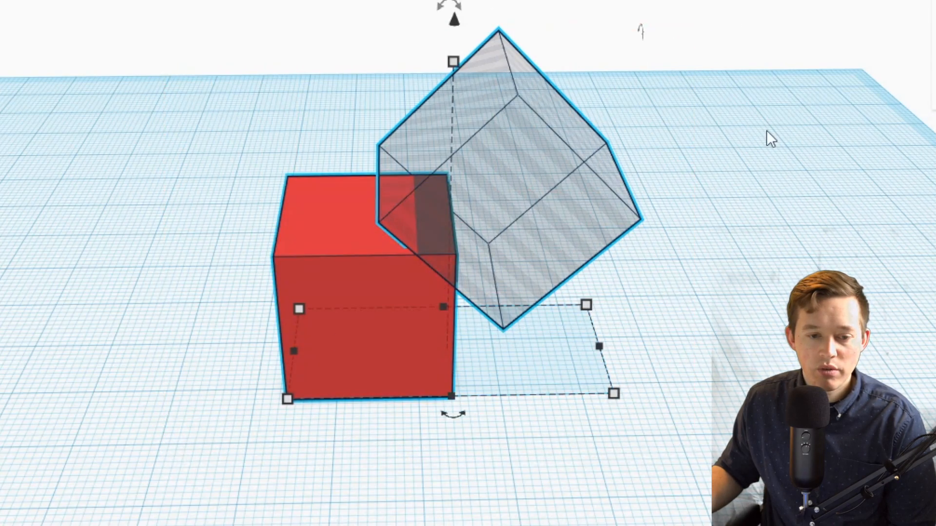
{"action": "left_click", "coordinate": [636, 292]}
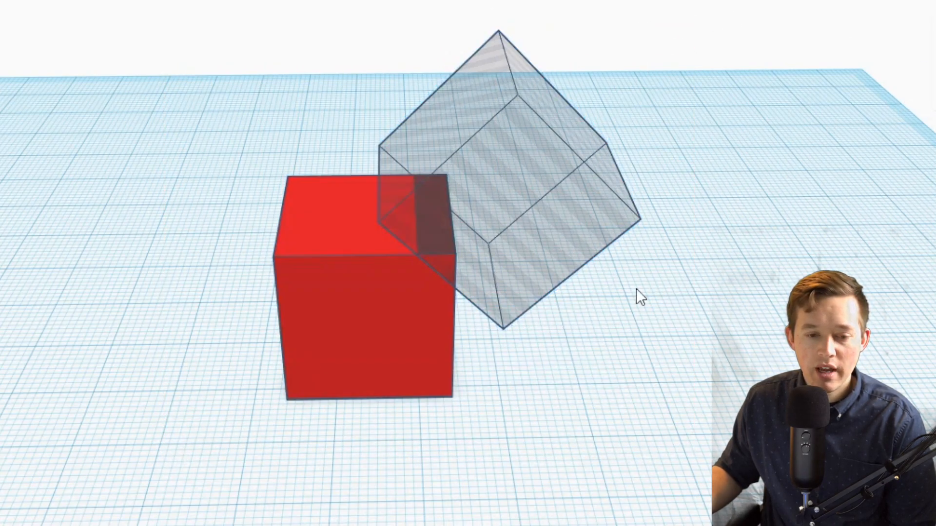
- Paste a copy of the rotated hole box and move it left until it overlaps the red box's upper left edge
{"action": "left_click", "coordinate": [506, 139]}
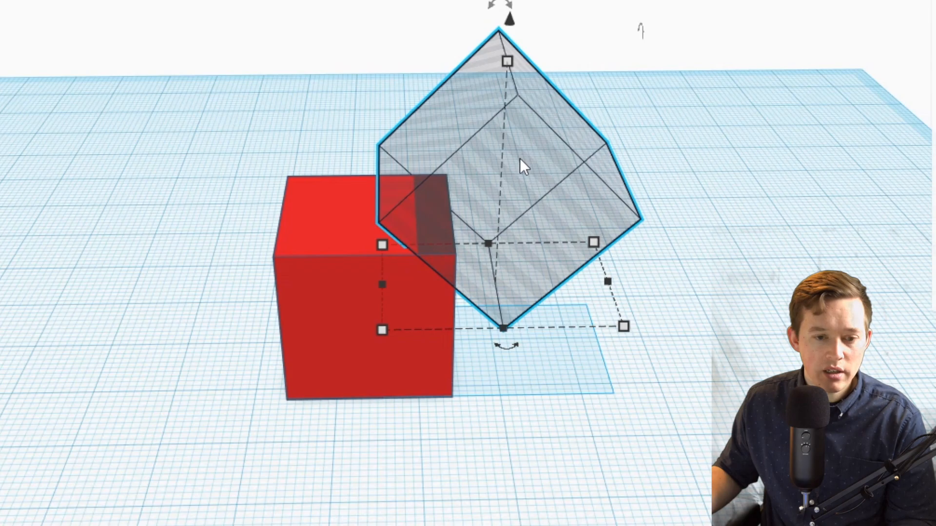
{"action": "key", "text": "ctrl+v"}
{"action": "left_click", "coordinate": [702, 194]}
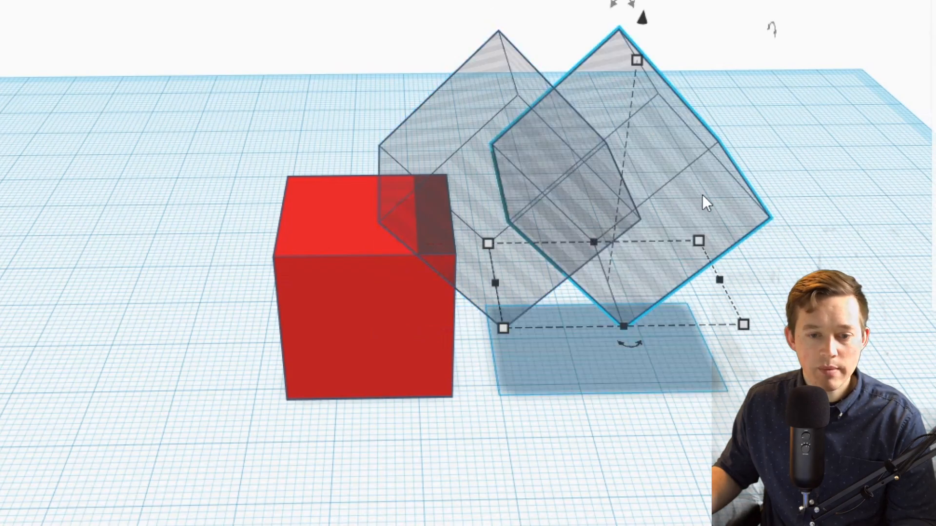
{"action": "key", "text": "Left"}
{"action": "key", "text": "Left"}
{"action": "key", "text": "Left"}
{"action": "key", "text": "Left"}
{"action": "key", "text": "Left"}
{"action": "key", "text": "Left"}
{"action": "key", "text": "Left"}
{"action": "key", "text": "Left"}
{"action": "key", "text": "Left"}
{"action": "key", "text": "Left"}
{"action": "key", "text": "Left"}
{"action": "key", "text": "Left"}
{"action": "key", "text": "Left"}
{"action": "key", "text": "Left"}
{"action": "key", "text": "Left"}
{"action": "key", "text": "Left"}
{"action": "key", "text": "Left"}
{"action": "key", "text": "Left"}
{"action": "key", "text": "Left"}
{"action": "key", "text": "Left"}
{"action": "key", "text": "Left"}
{"action": "key", "text": "Left"}
{"action": "key", "text": "Left"}
{"action": "key", "text": "Left"}
{"action": "key", "text": "Left"}
{"action": "key", "text": "Left"}
{"action": "key", "text": "Left"}
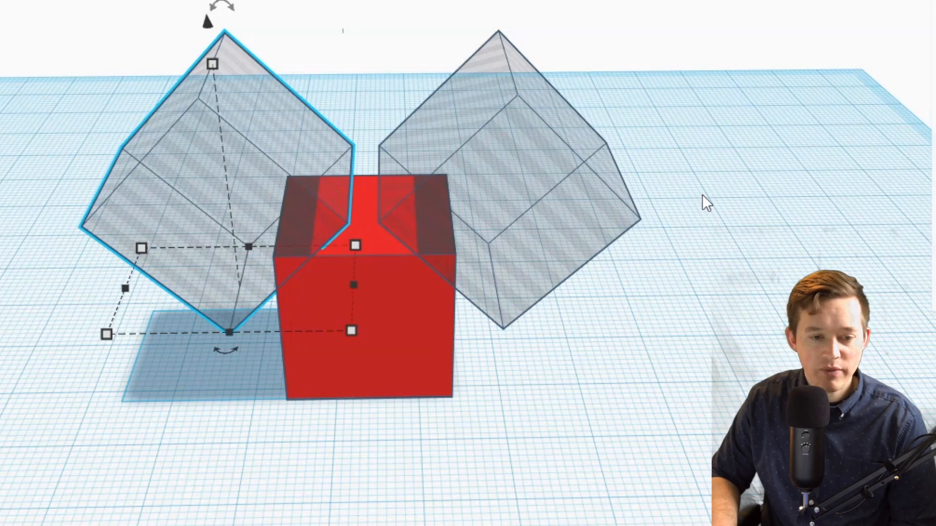
- Copy both rotated hole boxes together and nudge the copies until they coincide with the originals
{"action": "left_click", "coordinate": [562, 154], "text": "shift"}
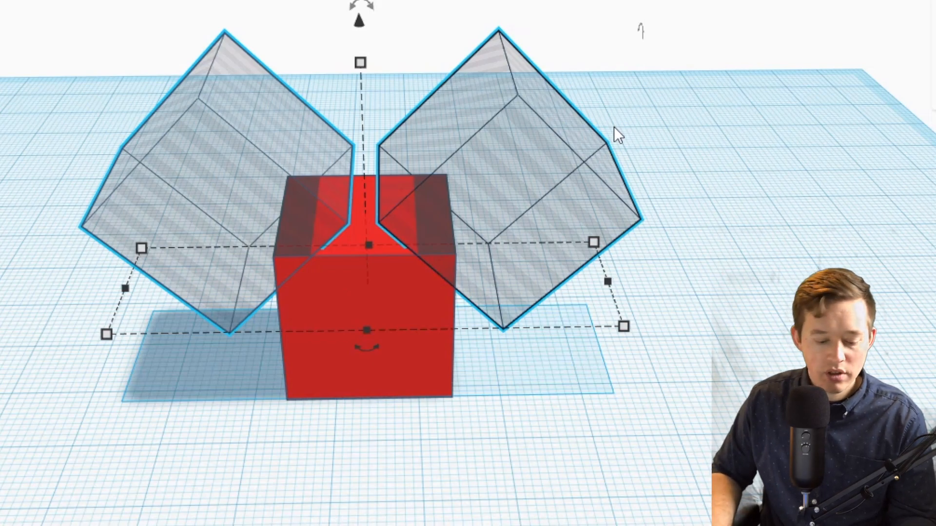
{"action": "key", "text": "ctrl+v"}
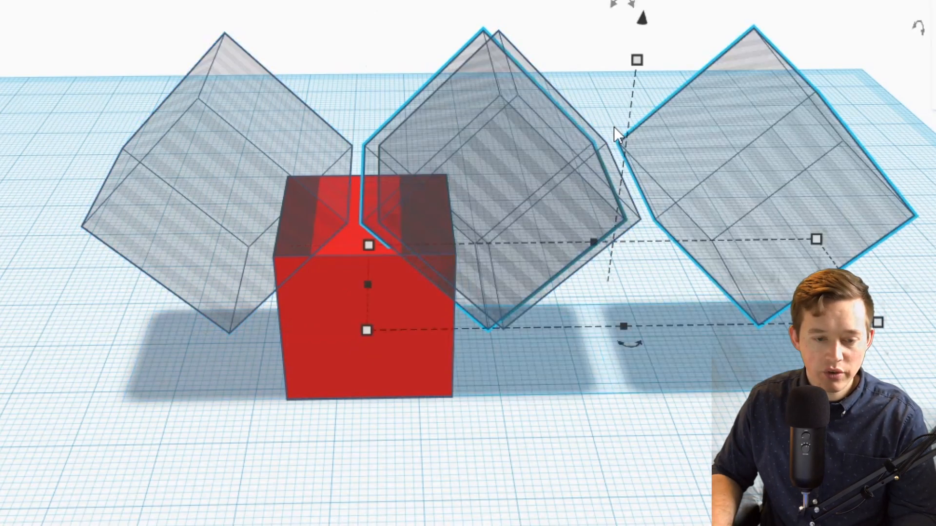
{"action": "key", "text": "Down"}
{"action": "key", "text": "Down"}
{"action": "key", "text": "Down"}
{"action": "key", "text": "Down"}
{"action": "key", "text": "Down"}
{"action": "key", "text": "Down"}
{"action": "key", "text": "Down"}
{"action": "key", "text": "Down"}
{"action": "key", "text": "Down"}
{"action": "key", "text": "Left"}
{"action": "key", "text": "Left"}
{"action": "key", "text": "Left"}
{"action": "key", "text": "Left"}
{"action": "key", "text": "Left"}
{"action": "key", "text": "Left"}
{"action": "key", "text": "Left"}
{"action": "key", "text": "Left"}
{"action": "key", "text": "Left"}
{"action": "key", "text": "Left"}
{"action": "key", "text": "Left"}
{"action": "key", "text": "Left"}
{"action": "key", "text": "Left"}
{"action": "key", "text": "Left"}
{"action": "key", "text": "Left"}
{"action": "key", "text": "Left"}
{"action": "key", "text": "Left"}
{"action": "key", "text": "Left"}
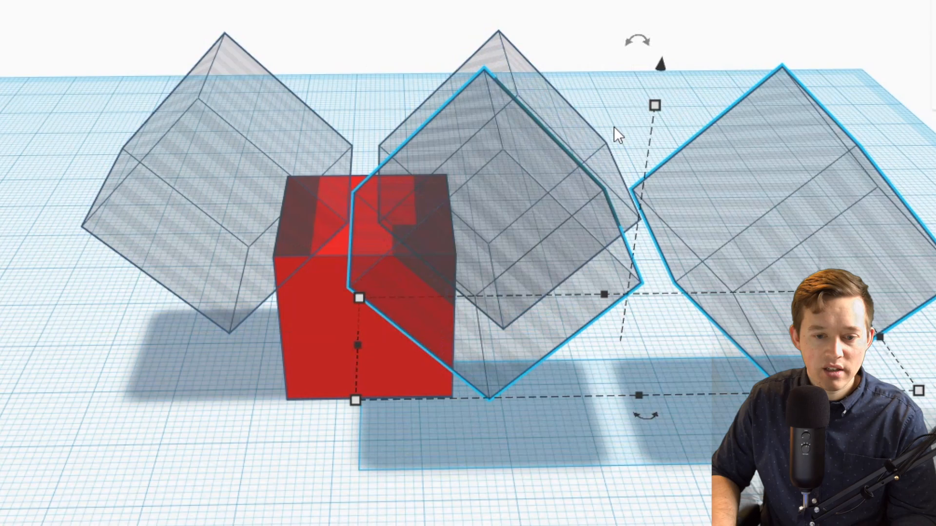
{"action": "key", "text": "Left"}
{"action": "key", "text": "Left"}
{"action": "key", "text": "Left"}
{"action": "key", "text": "Left"}
{"action": "key", "text": "Left"}
{"action": "key", "text": "Left"}
{"action": "key", "text": "Left"}
{"action": "key", "text": "Left"}
{"action": "key", "text": "Left"}
{"action": "key", "text": "Left"}
{"action": "key", "text": "Left"}
{"action": "key", "text": "Left"}
{"action": "key", "text": "Left"}
{"action": "key", "text": "Left"}
{"action": "key", "text": "Left"}
{"action": "key", "text": "Left"}
{"action": "key", "text": "Left"}
{"action": "key", "text": "Left"}
{"action": "key", "text": "Left"}
{"action": "key", "text": "Left"}
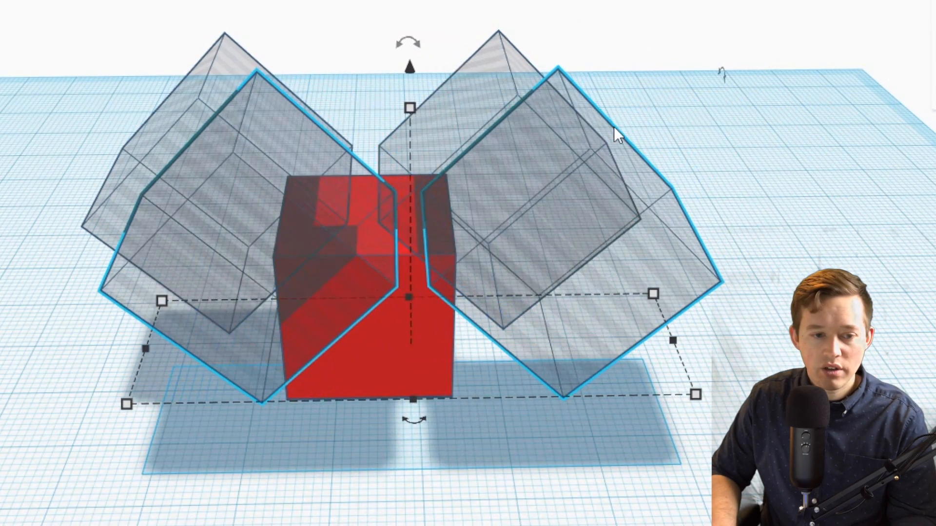
{"action": "key", "text": "Up"}
{"action": "key", "text": "Up"}
{"action": "key", "text": "Up"}
{"action": "key", "text": "Up"}
{"action": "key", "text": "Up"}
{"action": "key", "text": "Up"}
{"action": "key", "text": "Up"}
{"action": "key", "text": "Up"}
{"action": "key", "text": "Up"}
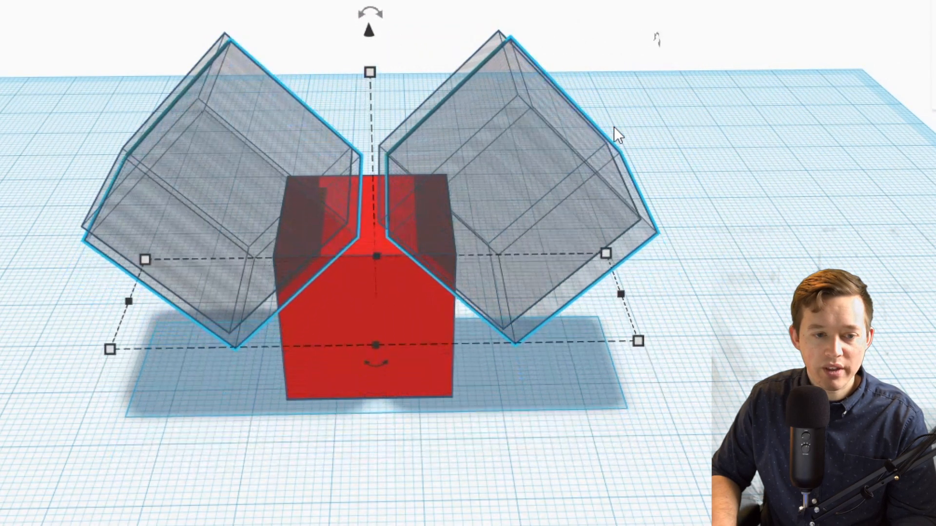
{"action": "key", "text": "Left"}
{"action": "key", "text": "Left"}
{"action": "key", "text": "Right"}
{"action": "key", "text": "Right"}
{"action": "key", "text": "Down"}
{"action": "key", "text": "Right"}
{"action": "key", "text": "Right"}
{"action": "key", "text": "Left"}
{"action": "key", "text": "Left"}
{"action": "key", "text": "Down"}
{"action": "key", "text": "Down"}
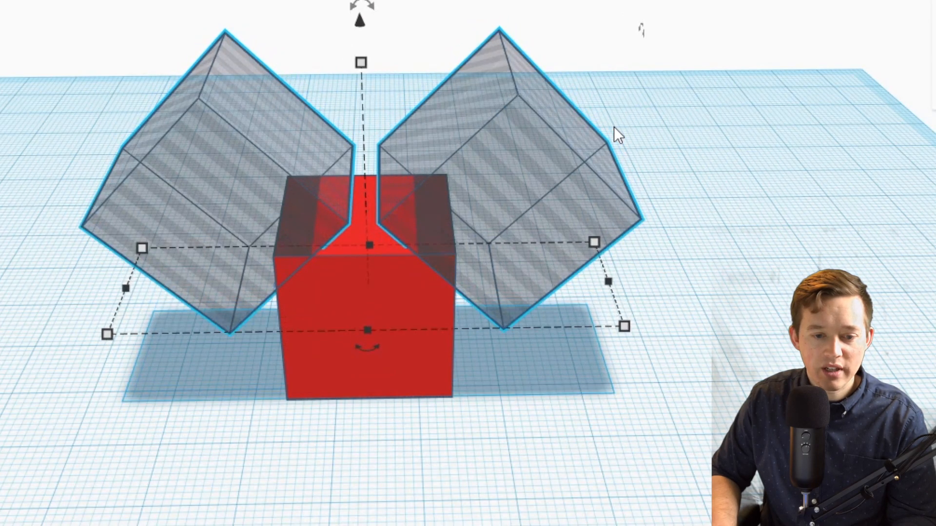
- Lower the copied hole pair onto the red box's lower edges and group all five shapes to chamfer its four edges
{"action": "left_click_drag", "start_coordinate": [360, 20], "coordinate": [389, 244]}
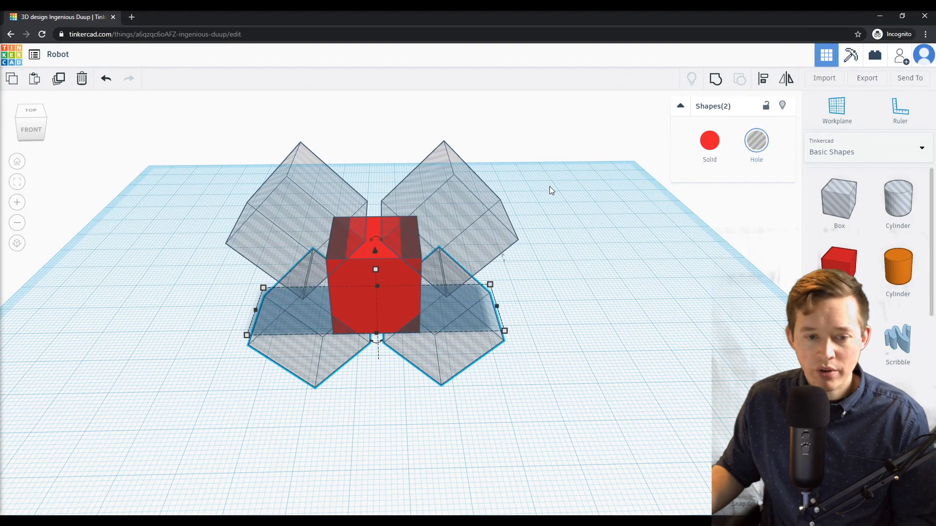
{"action": "left_click_drag", "start_coordinate": [582, 139], "coordinate": [208, 437]}
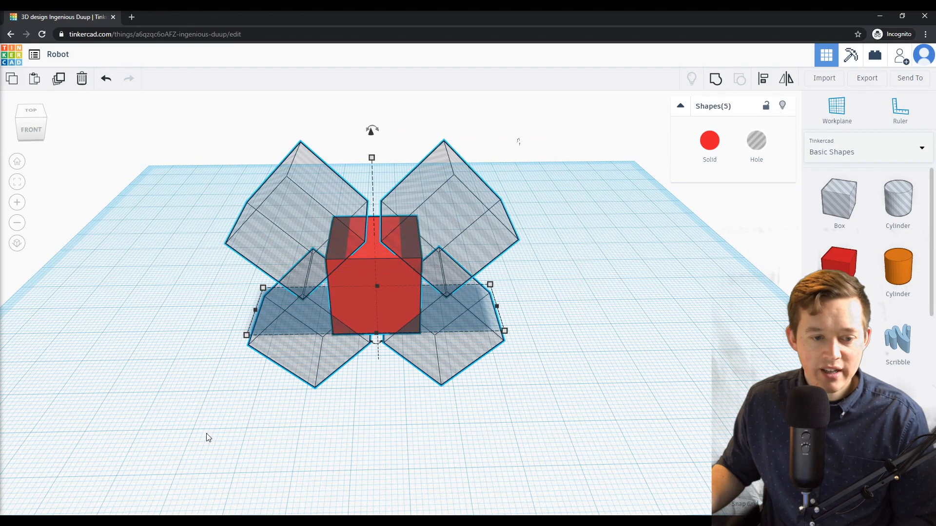
{"action": "left_click", "coordinate": [715, 80]}
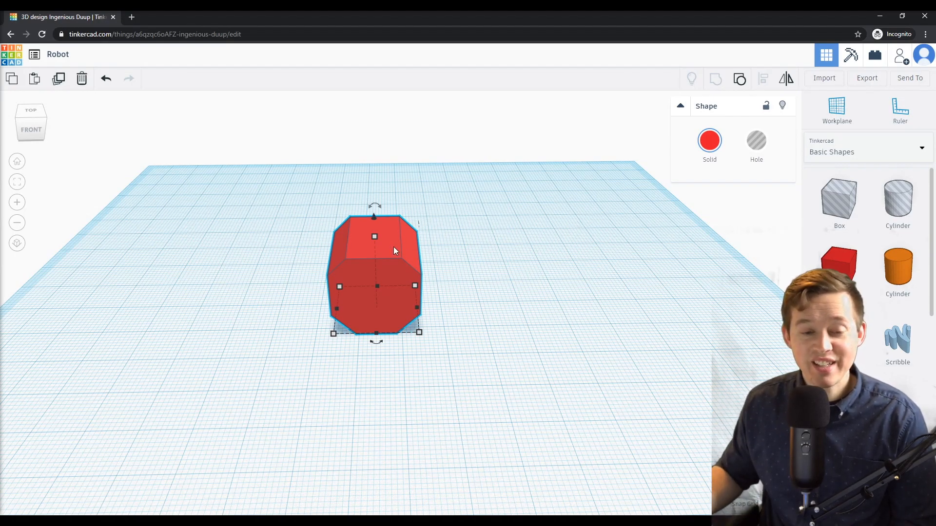
- Delete the chamfered shape and place two new red boxes side by side near the middle of the workplane
{"action": "key", "text": "Delete"}
{"action": "left_click_drag", "start_coordinate": [839, 265], "coordinate": [371, 305]}
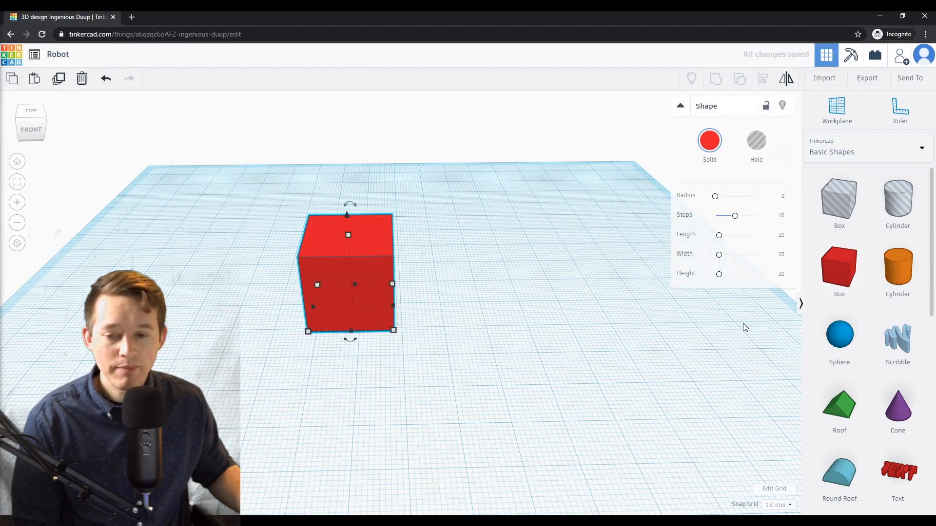
{"action": "left_click_drag", "start_coordinate": [853, 279], "coordinate": [533, 307]}
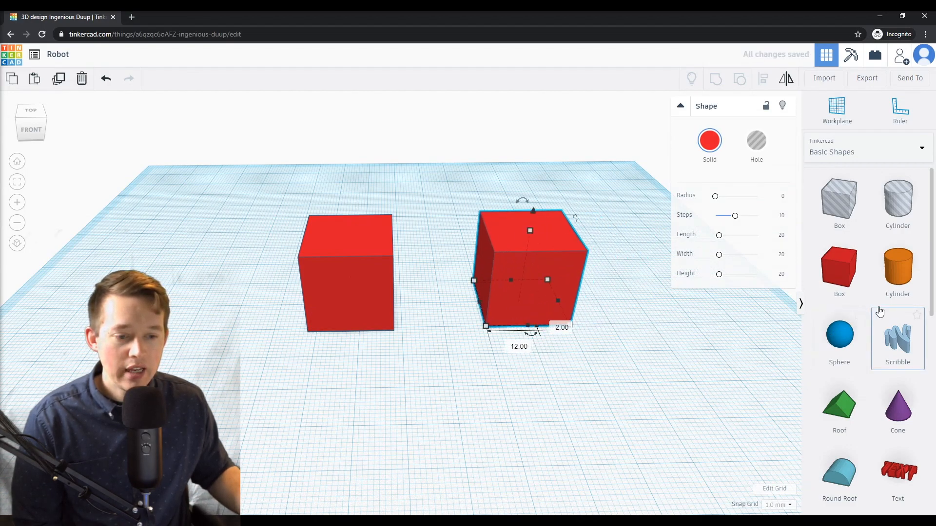
- Place a Round Roof shape on the workplane in front of the two red boxes
{"action": "scroll", "coordinate": [929, 293], "scroll_direction": "down", "scroll_amount": 3}
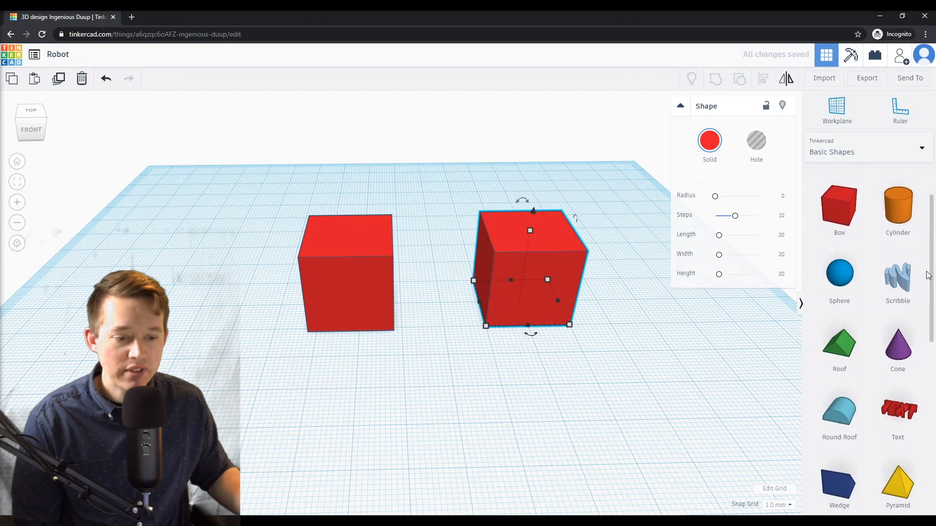
{"action": "left_click_drag", "start_coordinate": [929, 308], "coordinate": [932, 372]}
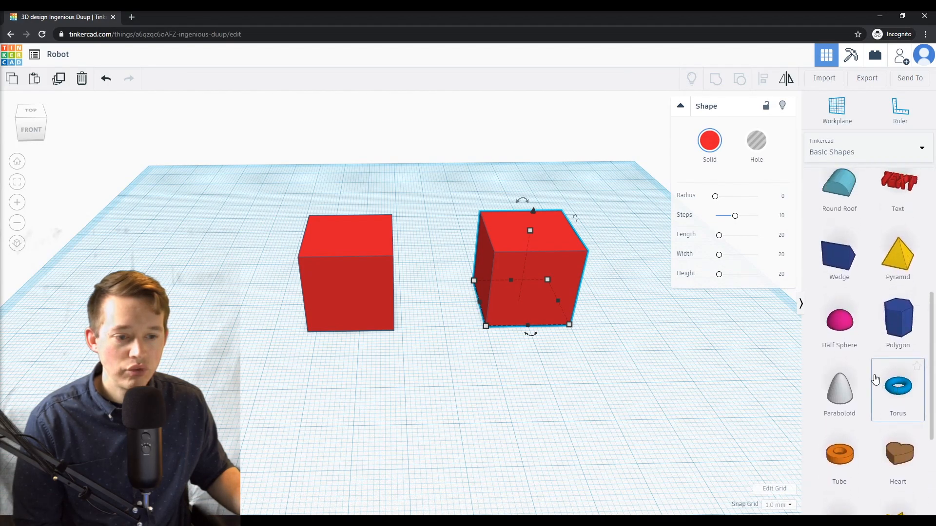
{"action": "left_click", "coordinate": [840, 195]}
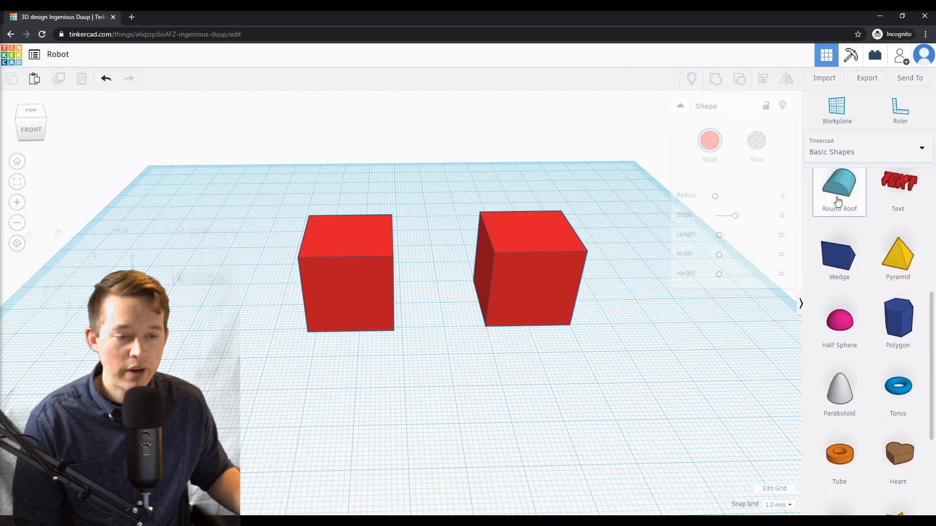
{"action": "left_click", "coordinate": [463, 399]}
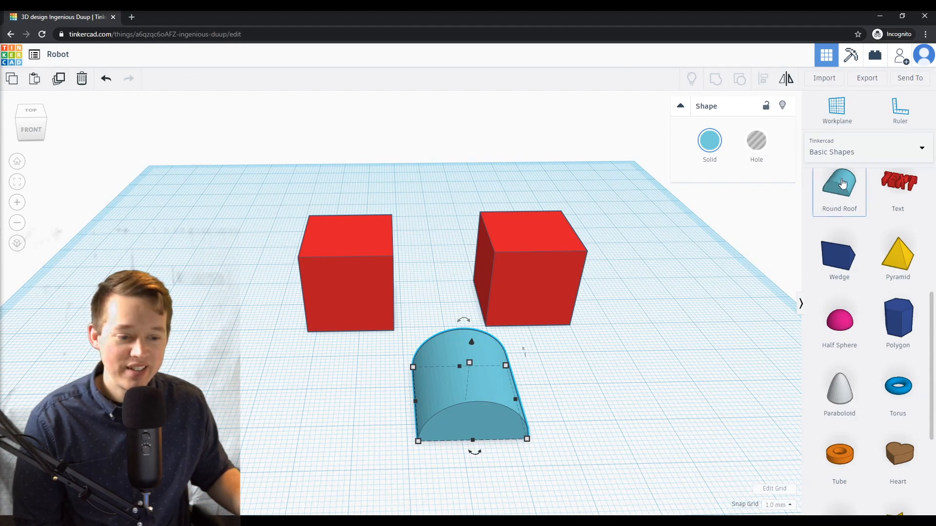
- Place a red box over the left half of the round roof and stretch its front side to a depth of 35 mm
{"action": "scroll", "coordinate": [844, 235], "scroll_direction": "up", "scroll_amount": 6}
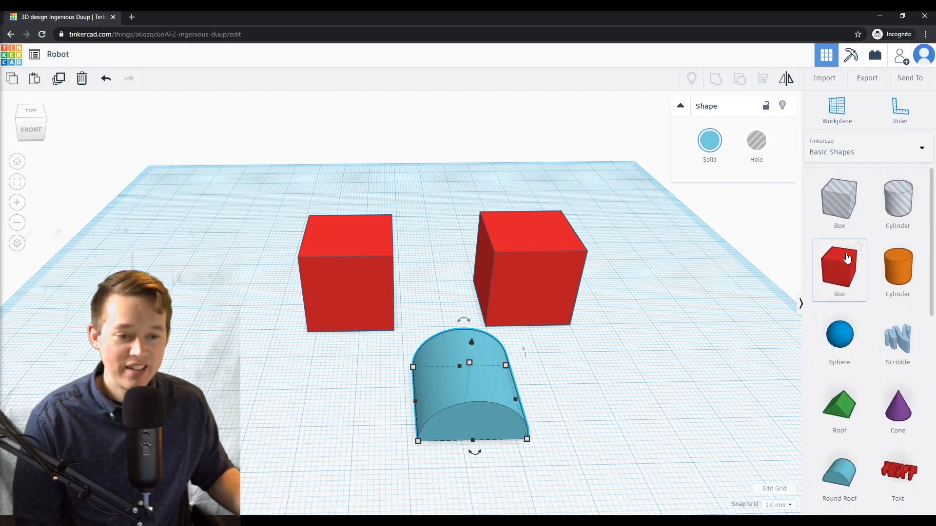
{"action": "left_click", "coordinate": [845, 257]}
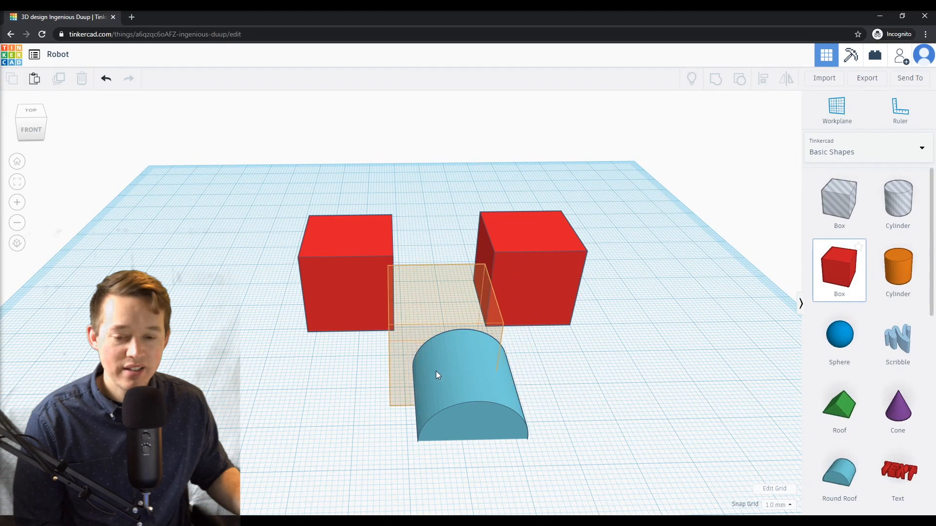
{"action": "left_click", "coordinate": [410, 373]}
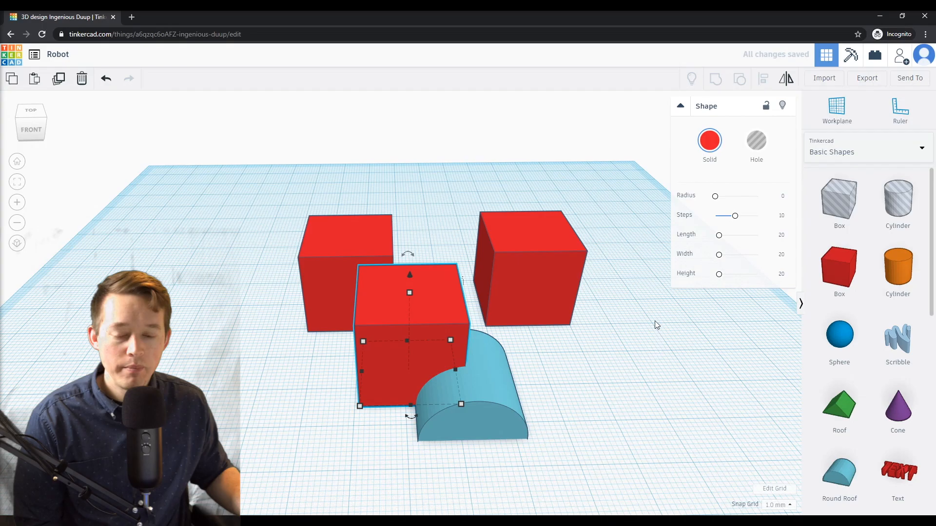
{"action": "mouse_move", "coordinate": [680, 370]}
{"action": "right_mouse_down"}
{"action": "mouse_move", "coordinate": [656, 359]}
{"action": "mouse_move", "coordinate": [654, 321]}
{"action": "mouse_move", "coordinate": [671, 355]}
{"action": "right_mouse_up"}
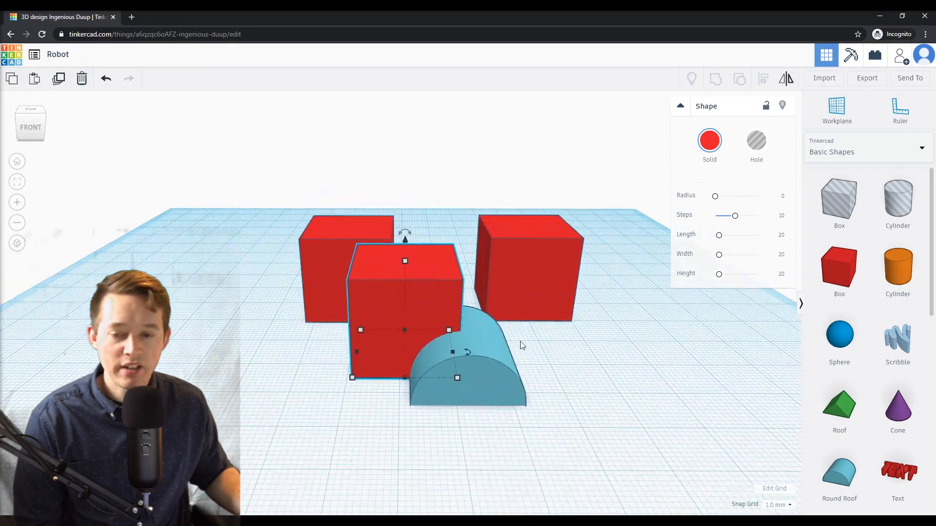
{"action": "left_click_drag", "start_coordinate": [405, 377], "coordinate": [405, 427]}
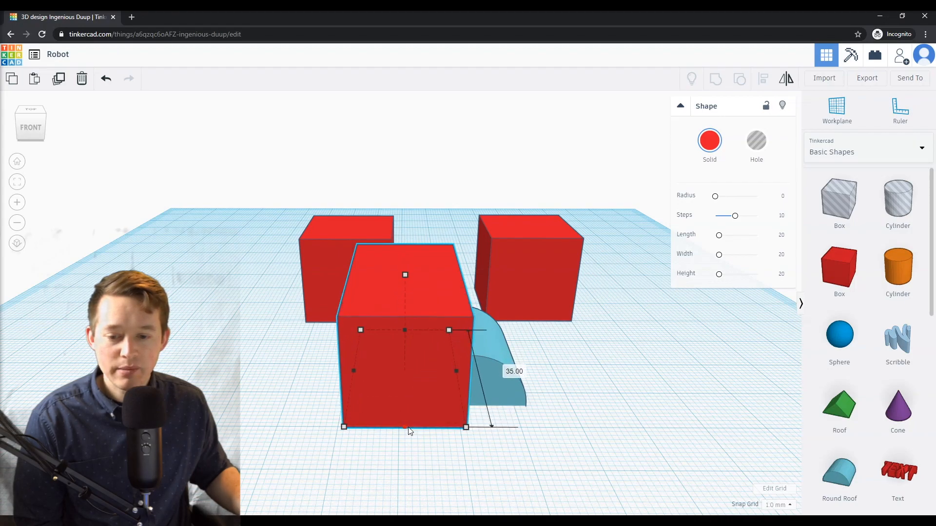
- Turn the stretched box into a hole and group it with the round roof to cut away the roof's left half
{"action": "left_click", "coordinate": [756, 141]}
{"action": "left_click_drag", "start_coordinate": [599, 339], "coordinate": [332, 452]}
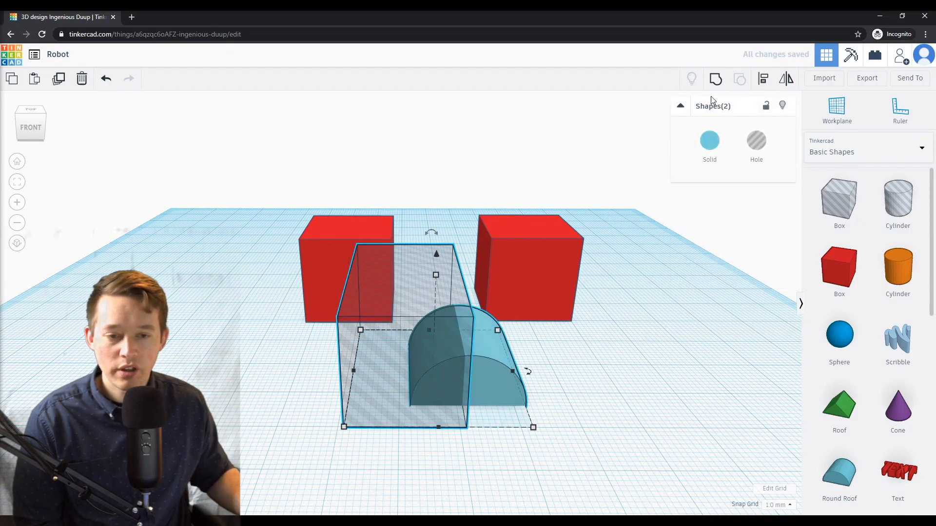
{"action": "left_click", "coordinate": [714, 81]}
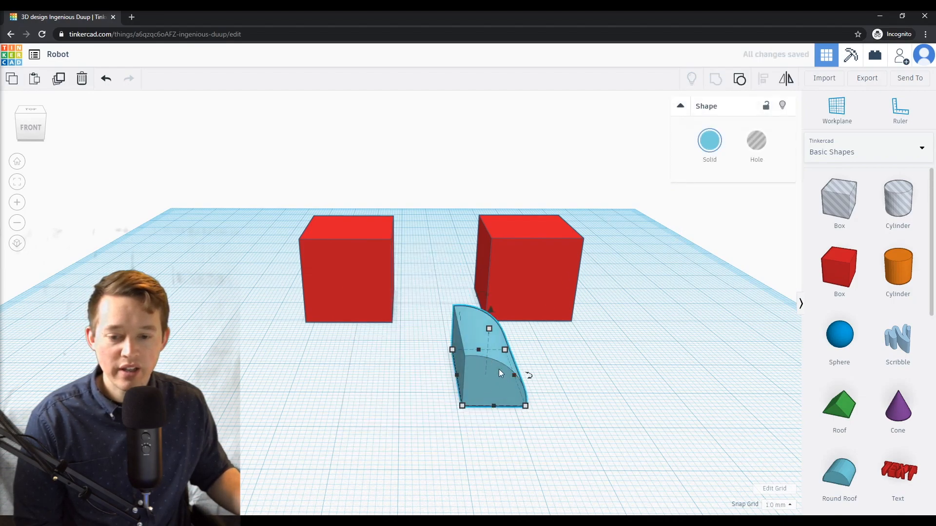
- Move the quarter-round piece into the right box's lower left edge and lengthen it past the box's front and back faces
{"action": "left_click", "coordinate": [563, 381]}
{"action": "right_click_drag", "start_coordinate": [563, 381], "coordinate": [558, 385]}
{"action": "left_click_drag", "start_coordinate": [490, 405], "coordinate": [514, 312]}
{"action": "right_click_drag", "start_coordinate": [587, 332], "coordinate": [212, 328]}
{"action": "left_click_drag", "start_coordinate": [363, 359], "coordinate": [391, 368]}
{"action": "right_click_drag", "start_coordinate": [351, 411], "coordinate": [663, 409]}
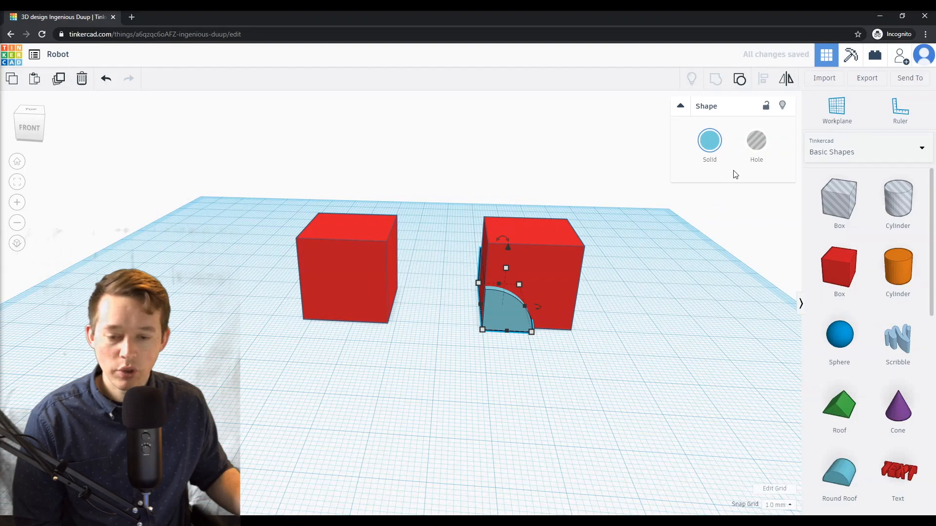
- Turn the quarter-round piece into a hole and group it with the right box to cut a rounded notch
{"action": "left_click", "coordinate": [757, 141]}
{"action": "left_click_drag", "start_coordinate": [595, 381], "coordinate": [488, 197]}
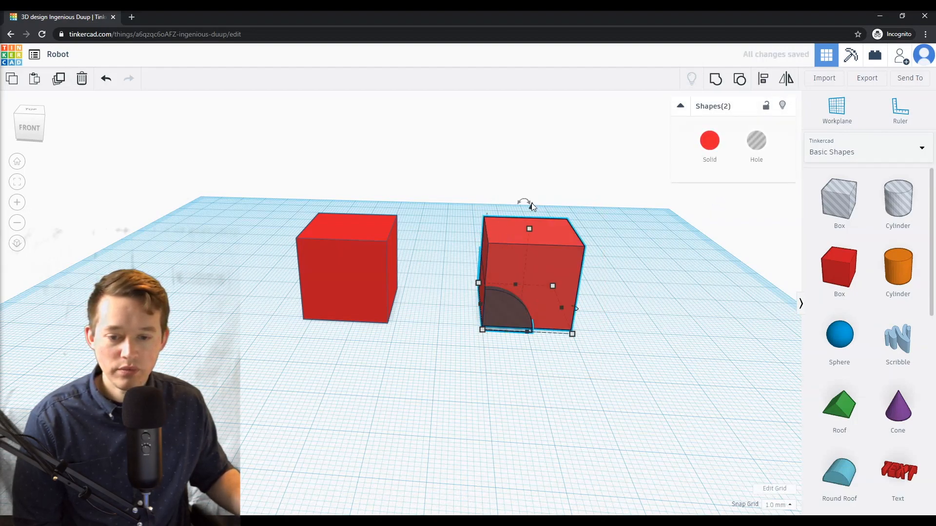
{"action": "left_click", "coordinate": [716, 81]}
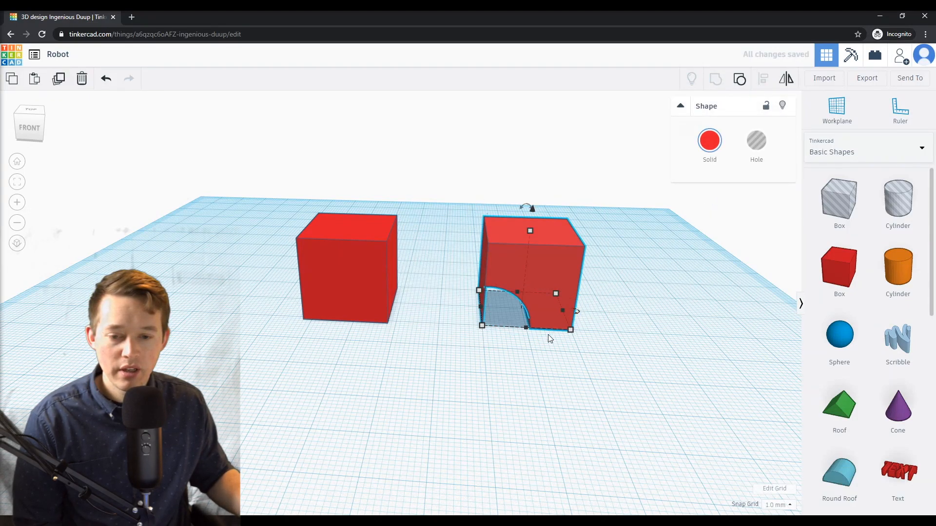
{"action": "left_click", "coordinate": [502, 339]}
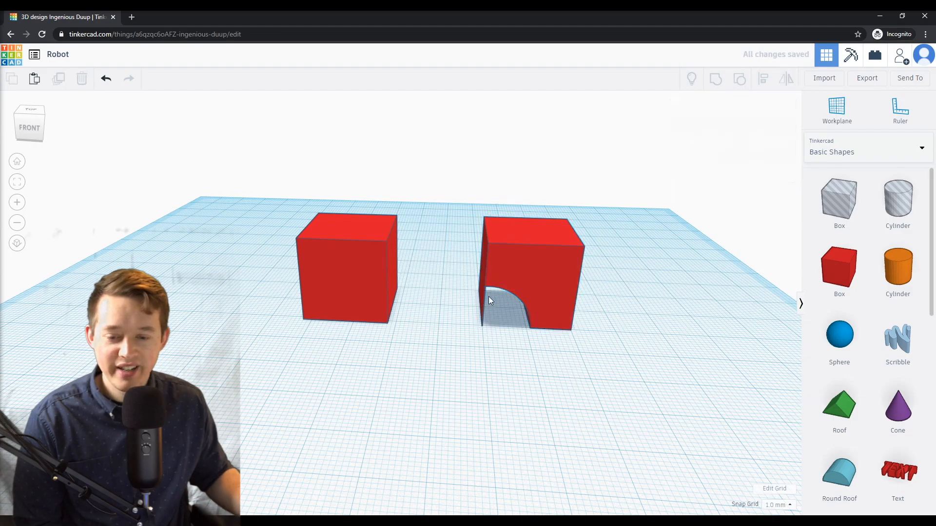
- Undo the grouping with the right box and the quarter-round piece's conversion to a hole
{"action": "left_click", "coordinate": [104, 81]}
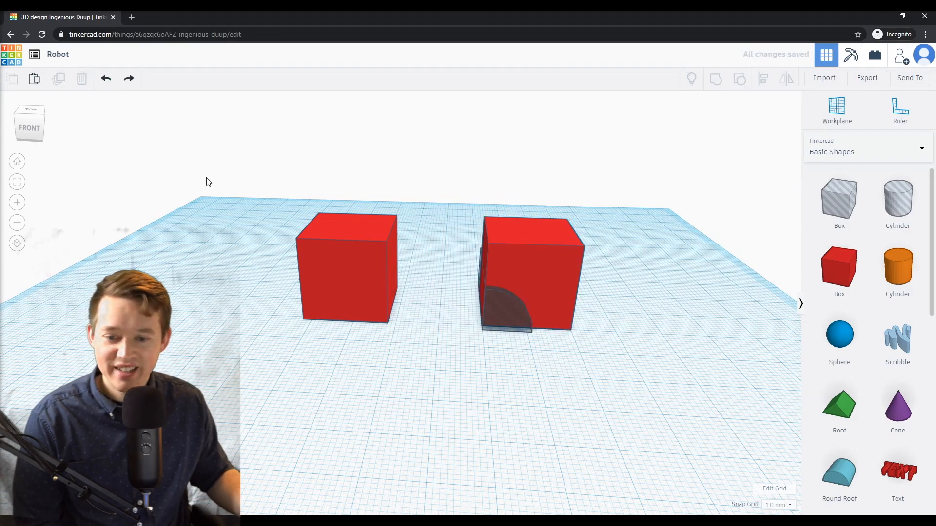
{"action": "left_click", "coordinate": [106, 80]}
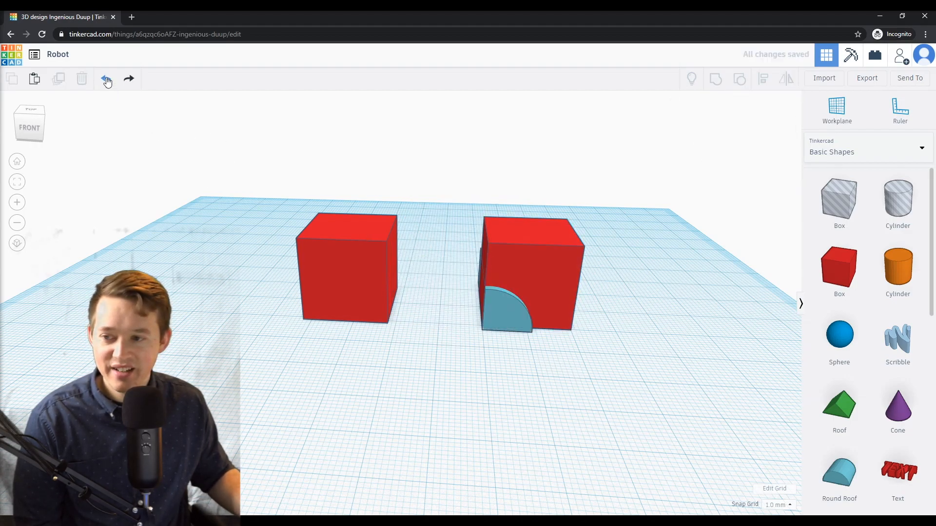
- Widen the quarter-round piece to 12 mm past the right box's left face, make it a hole and group it with that box
{"action": "left_click", "coordinate": [505, 317]}
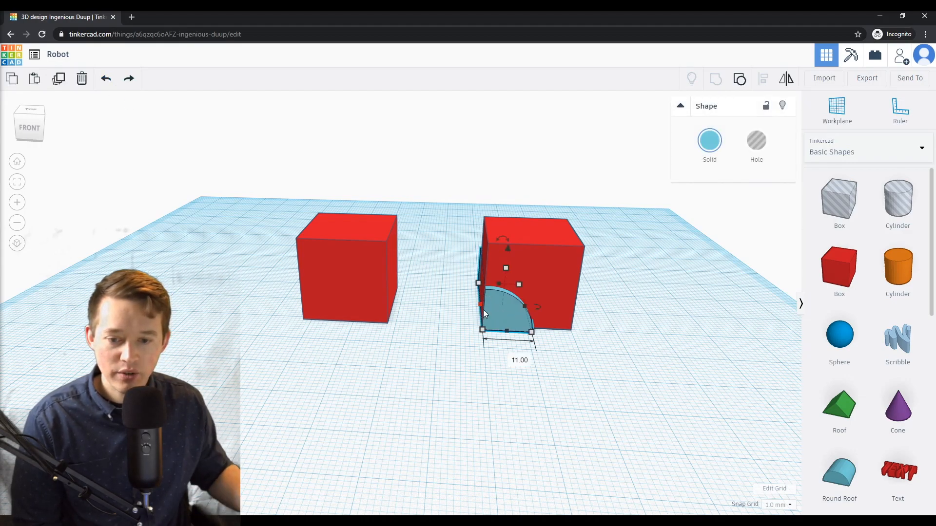
{"action": "left_click_drag", "start_coordinate": [479, 307], "coordinate": [474, 305]}
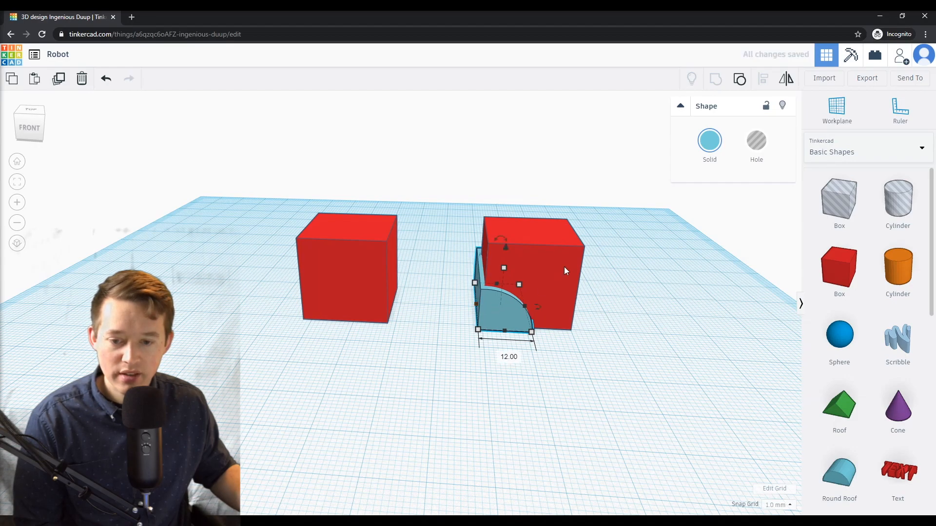
{"action": "left_click", "coordinate": [757, 144]}
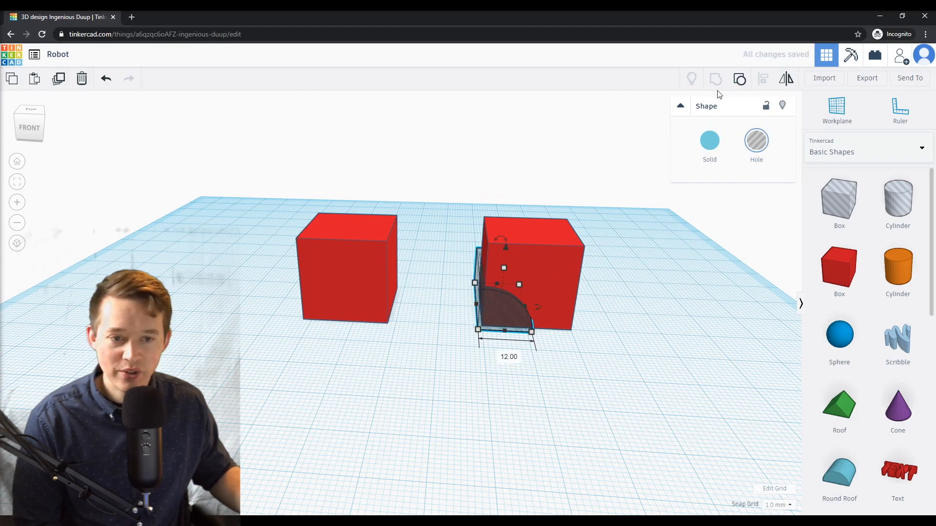
{"action": "left_click_drag", "start_coordinate": [616, 200], "coordinate": [452, 373]}
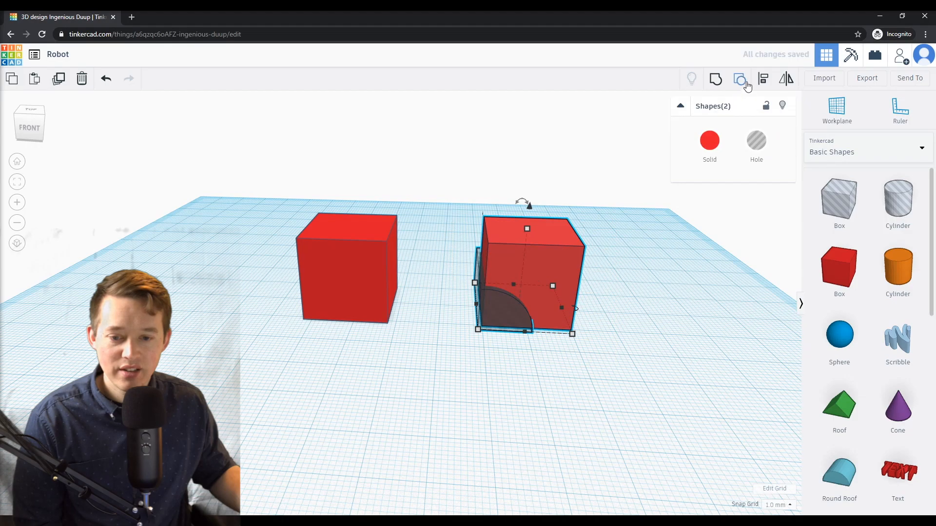
{"action": "left_click", "coordinate": [717, 84]}
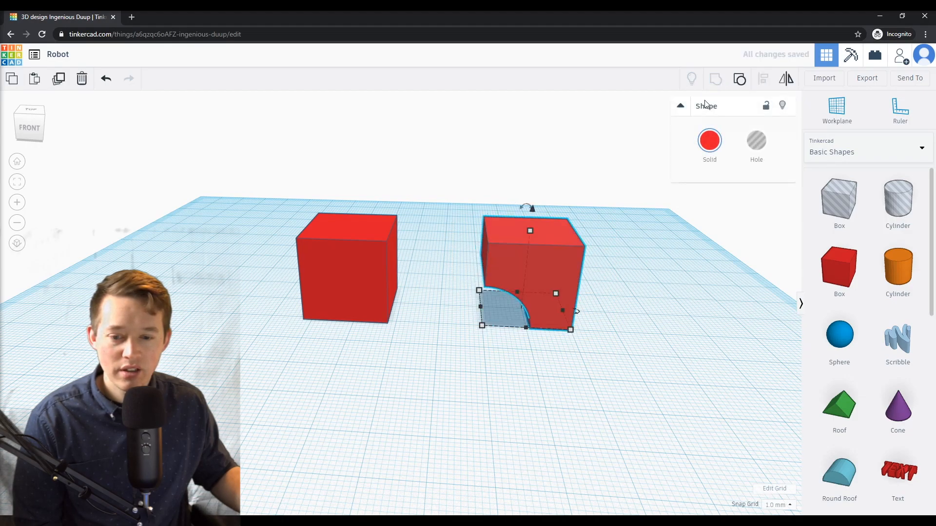
- Move the notched box closer to the left box and place a copy of it near the workplane's back right corner
{"action": "left_click", "coordinate": [641, 346]}
{"action": "left_click_drag", "start_coordinate": [544, 289], "coordinate": [506, 288]}
{"action": "mouse_move", "coordinate": [491, 236]}
{"action": "left_mouse_down"}
{"action": "mouse_move", "coordinate": [495, 258]}
{"action": "mouse_move", "coordinate": [497, 241]}
{"action": "left_mouse_up"}
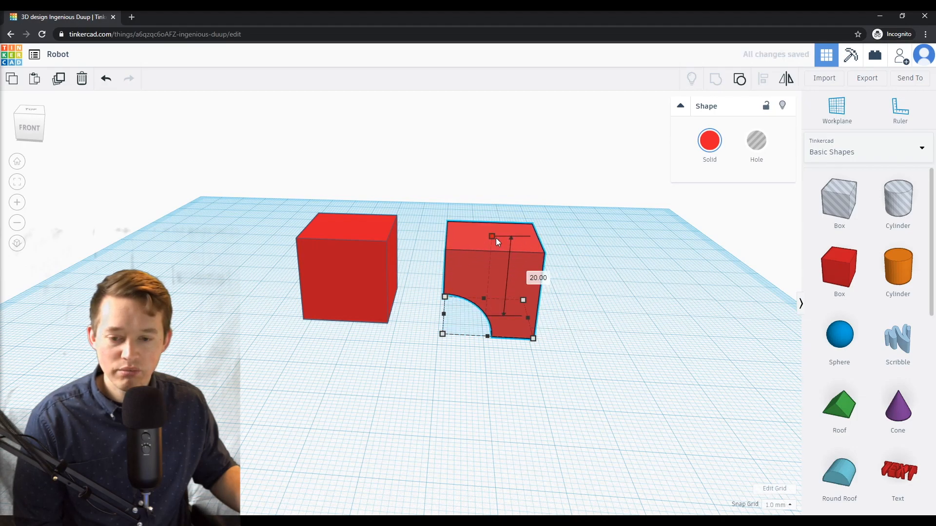
{"action": "left_click", "coordinate": [596, 354]}
{"action": "right_click_drag", "start_coordinate": [580, 362], "coordinate": [505, 295]}
{"action": "left_click", "coordinate": [505, 299]}
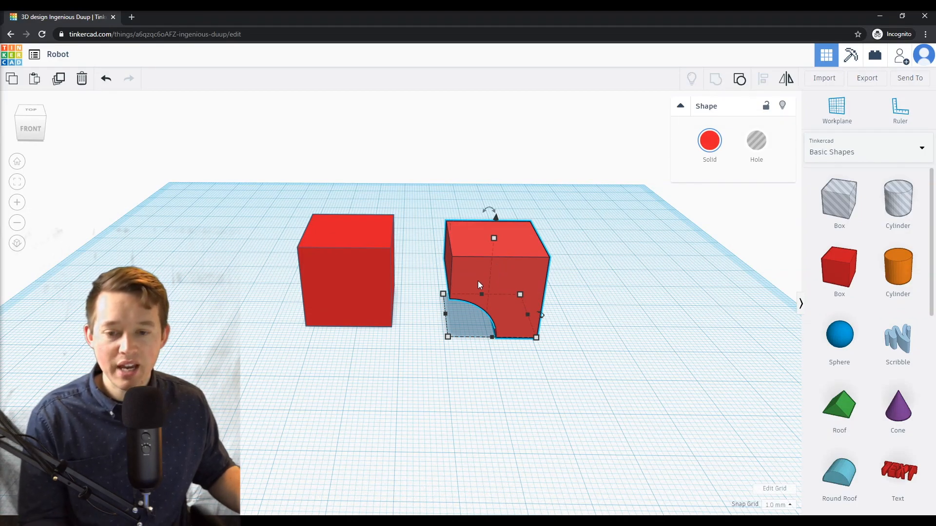
{"action": "mouse_move", "coordinate": [508, 277]}
{"action": "left_mouse_down"}
{"action": "mouse_move", "coordinate": [627, 175]}
{"action": "mouse_move", "coordinate": [627, 191]}
{"action": "mouse_move", "coordinate": [656, 197]}
{"action": "mouse_move", "coordinate": [639, 257]}
{"action": "mouse_move", "coordinate": [516, 280]}
{"action": "left_mouse_up"}
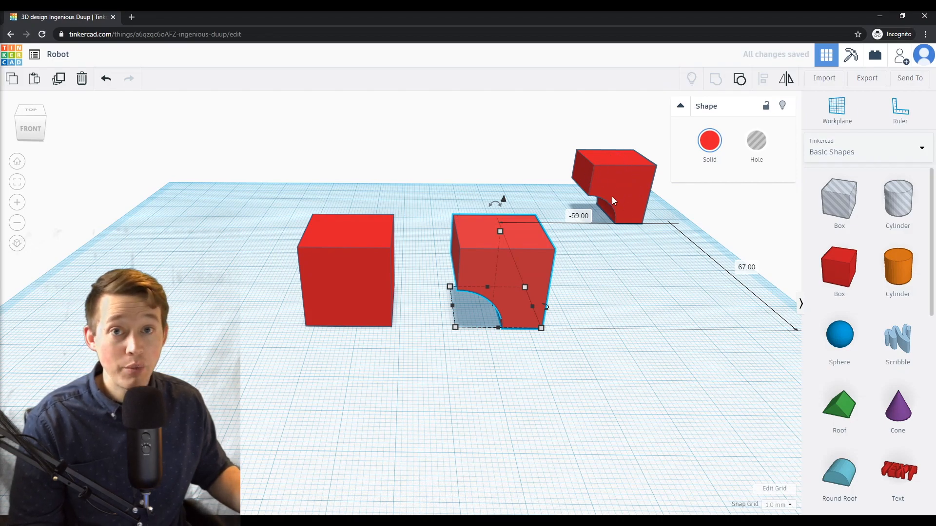
- Move and raise the front notched box so its curved notch wraps around the plain box's upper right edge
{"action": "left_click_drag", "start_coordinate": [518, 274], "coordinate": [411, 270]}
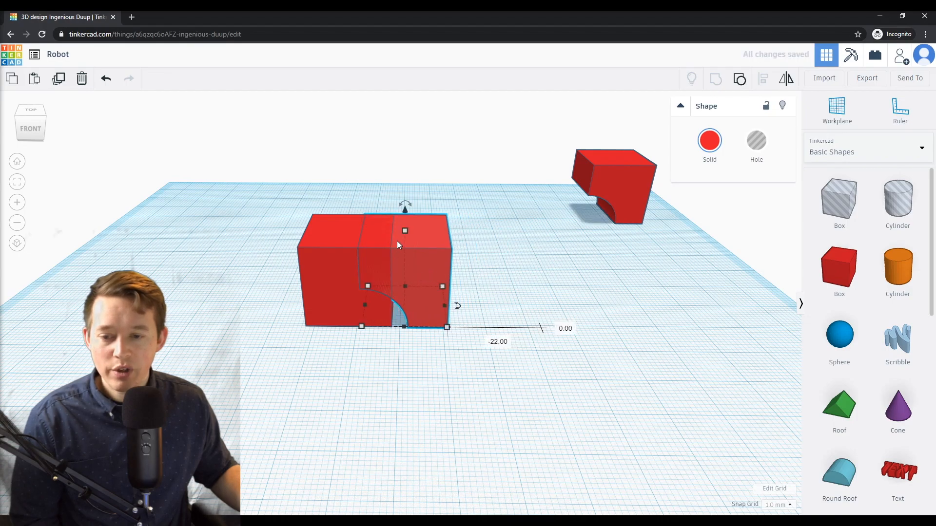
{"action": "left_click_drag", "start_coordinate": [403, 210], "coordinate": [399, 160]}
{"action": "key", "text": "Left"}
{"action": "key", "text": "Left"}
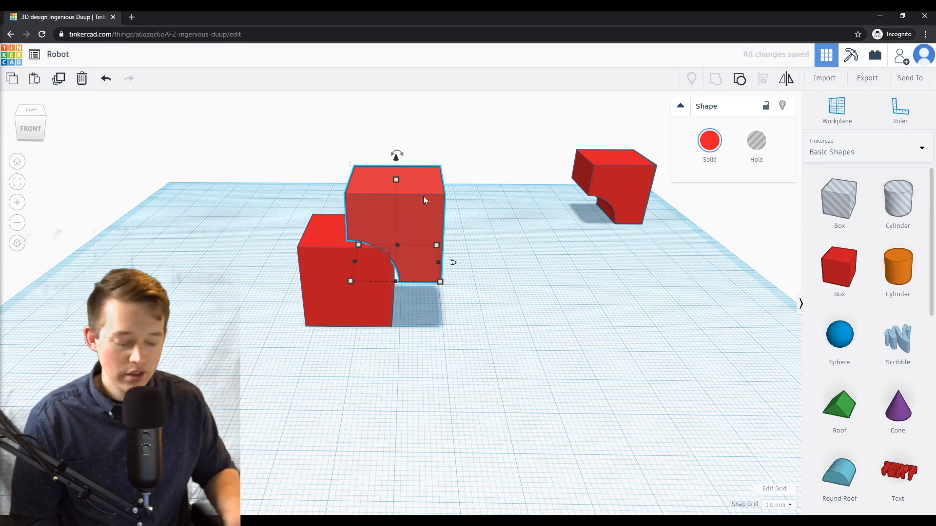
{"action": "key", "text": "Left"}
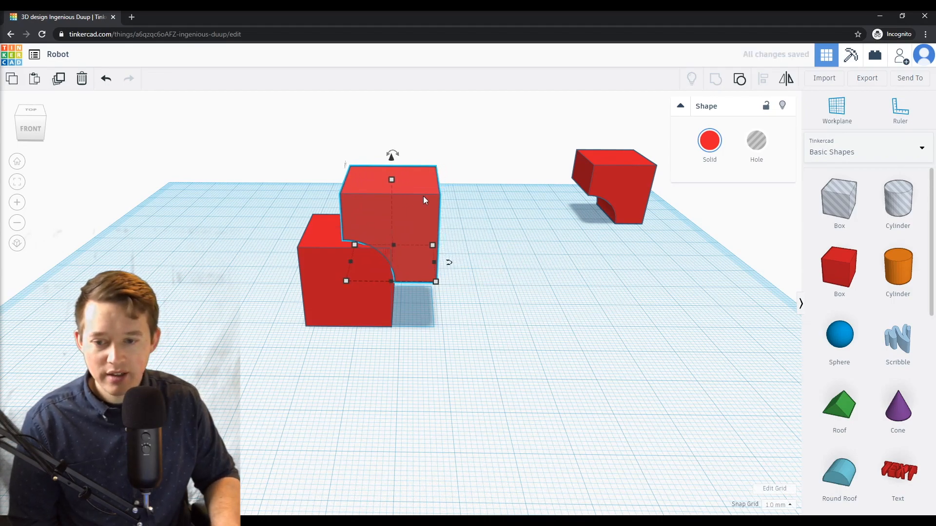
{"action": "left_click_drag", "start_coordinate": [391, 158], "coordinate": [391, 163]}
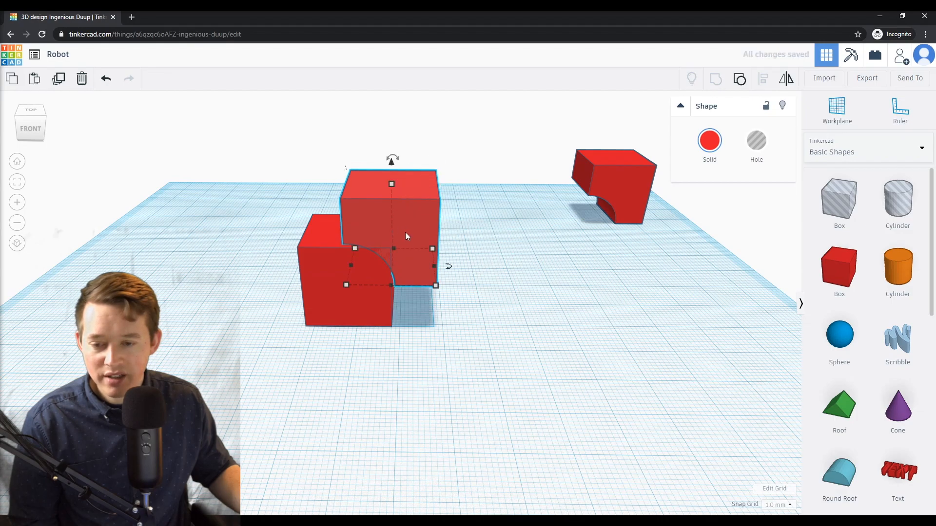
- Turn the overlapping notched box into a hole and group it with the plain box to round off its upper right edge
{"action": "left_click", "coordinate": [758, 147]}
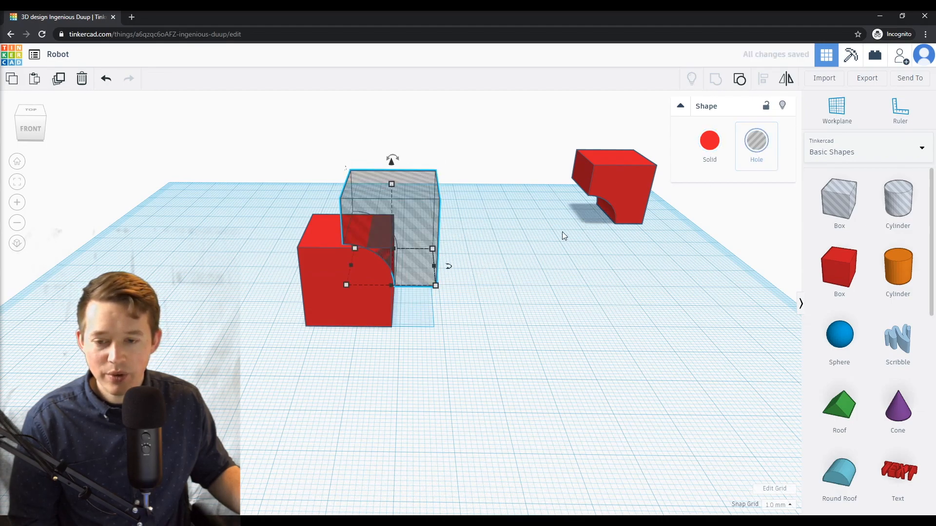
{"action": "left_click_drag", "start_coordinate": [505, 367], "coordinate": [177, 167]}
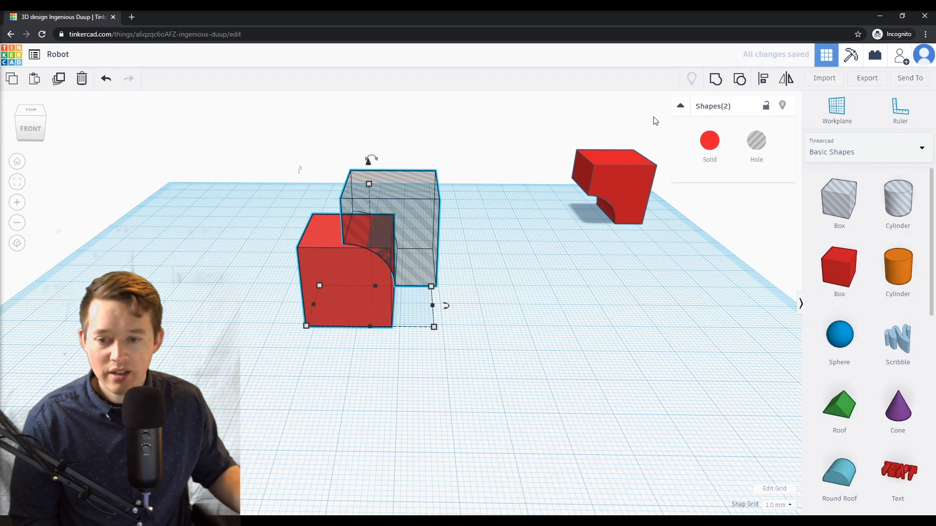
{"action": "left_click", "coordinate": [716, 78]}
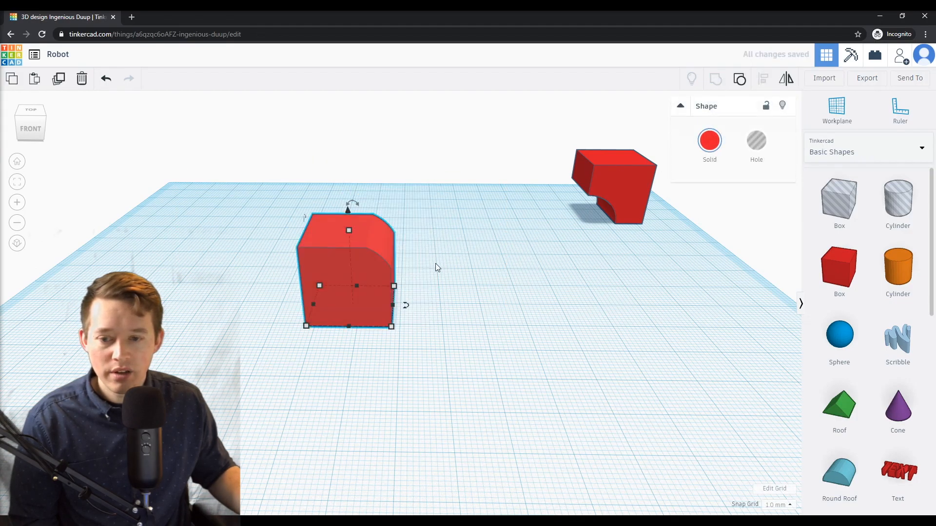
{"action": "right_click_drag", "start_coordinate": [458, 282], "coordinate": [425, 265]}
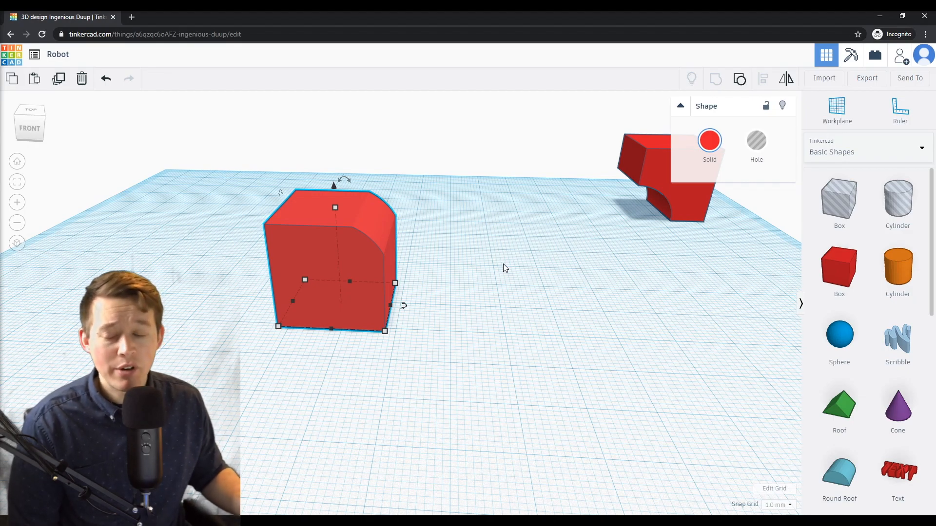
- Place a Scribble shape in front of the boxes and draw a five-letter name in capitals for it
{"action": "scroll", "coordinate": [874, 273], "scroll_direction": "down", "scroll_amount": 6}
{"action": "scroll", "coordinate": [874, 294], "scroll_direction": "up", "scroll_amount": 1}
{"action": "scroll", "coordinate": [869, 302], "scroll_direction": "up", "scroll_amount": 4}
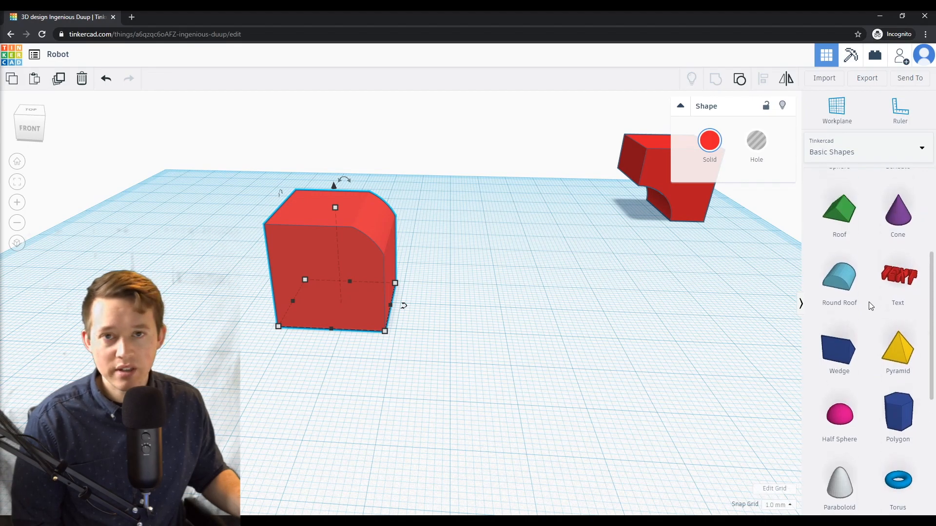
{"action": "left_click", "coordinate": [898, 305]}
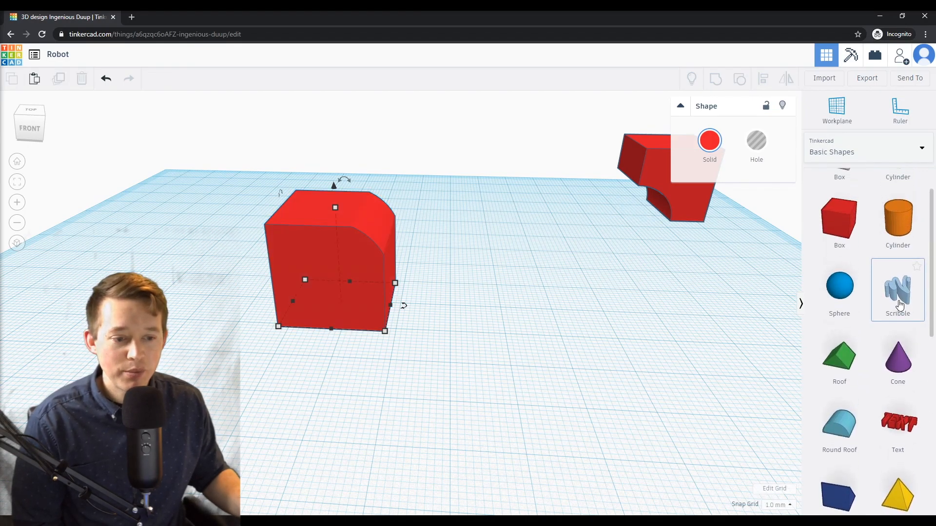
{"action": "left_click", "coordinate": [478, 344]}
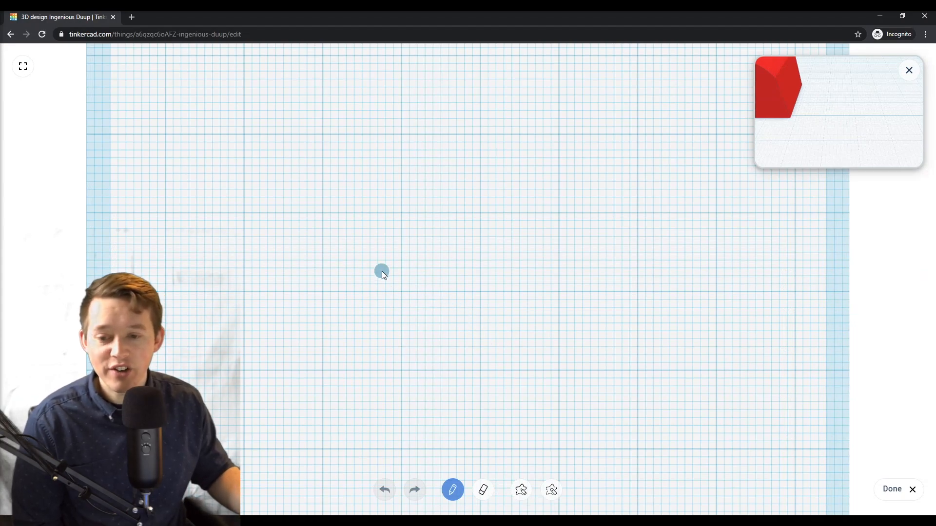
{"action": "mouse_move", "coordinate": [285, 291]}
{"action": "left_mouse_down"}
{"action": "mouse_move", "coordinate": [369, 235]}
{"action": "mouse_move", "coordinate": [437, 297]}
{"action": "mouse_move", "coordinate": [437, 246]}
{"action": "left_mouse_up"}
{"action": "mouse_move", "coordinate": [468, 318]}
{"action": "left_mouse_down"}
{"action": "mouse_move", "coordinate": [518, 307]}
{"action": "mouse_move", "coordinate": [527, 249]}
{"action": "left_mouse_up"}
{"action": "mouse_move", "coordinate": [550, 332]}
{"action": "left_mouse_down"}
{"action": "mouse_move", "coordinate": [591, 297]}
{"action": "mouse_move", "coordinate": [607, 339]}
{"action": "left_mouse_up"}
{"action": "left_click_drag", "start_coordinate": [560, 299], "coordinate": [593, 290]}
{"action": "mouse_move", "coordinate": [633, 330]}
{"action": "left_mouse_down"}
{"action": "mouse_move", "coordinate": [689, 321]}
{"action": "mouse_move", "coordinate": [696, 246]}
{"action": "left_mouse_up"}
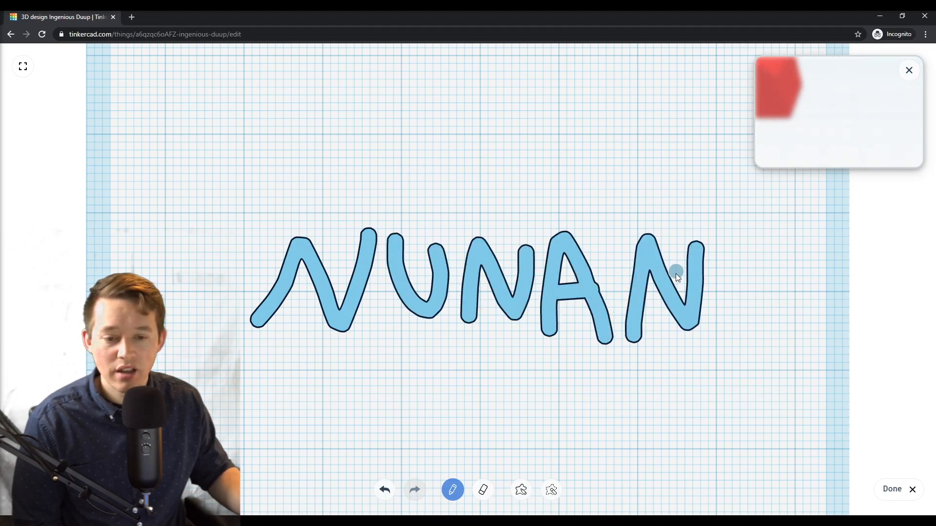
{"action": "left_click", "coordinate": [902, 490]}
- Move the scribble lettering beside the rounded box, make it taller and enlarge its footprint to about 42.6 by 42.7 mm
{"action": "mouse_move", "coordinate": [433, 319]}
{"action": "left_mouse_down"}
{"action": "mouse_move", "coordinate": [520, 248]}
{"action": "mouse_move", "coordinate": [517, 240]}
{"action": "left_mouse_up"}
{"action": "right_click_drag", "start_coordinate": [492, 310], "coordinate": [489, 302]}
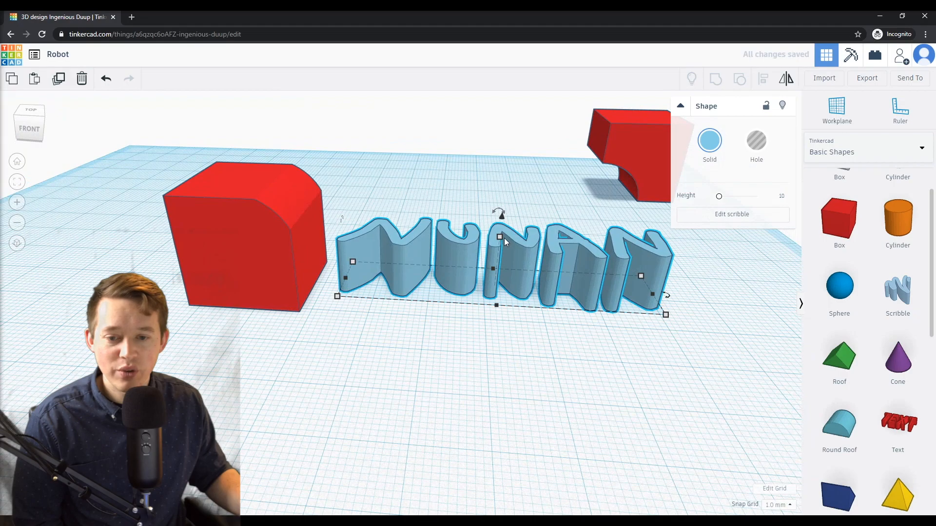
{"action": "left_click_drag", "start_coordinate": [500, 239], "coordinate": [502, 213]}
{"action": "mouse_move", "coordinate": [669, 318]}
{"action": "left_mouse_down"}
{"action": "mouse_move", "coordinate": [547, 366]}
{"action": "mouse_move", "coordinate": [496, 267]}
{"action": "mouse_move", "coordinate": [457, 325]}
{"action": "mouse_move", "coordinate": [564, 415]}
{"action": "mouse_move", "coordinate": [610, 418]}
{"action": "left_mouse_up"}
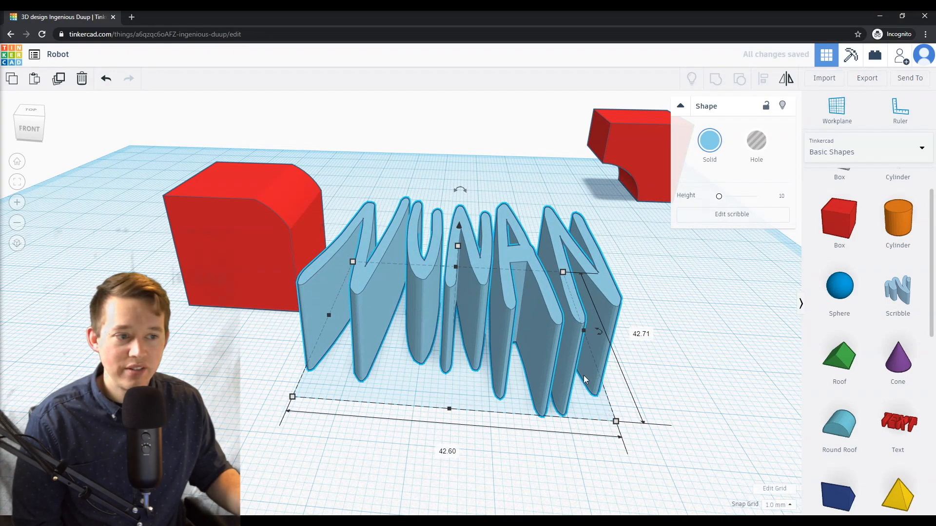
{"action": "scroll", "coordinate": [561, 379], "scroll_direction": "up", "scroll_amount": 3}
{"action": "scroll", "coordinate": [555, 380], "scroll_direction": "down", "scroll_amount": 5}
{"action": "scroll", "coordinate": [569, 373], "scroll_direction": "down", "scroll_amount": 1}
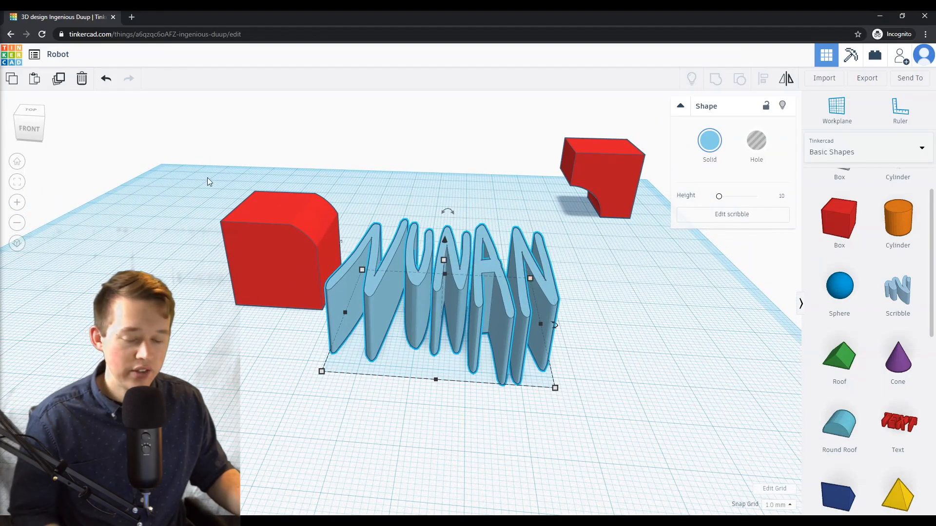
- Delete the rounded box and the scribble lettering, and shift the remaining notched box slightly toward the workplane's right edge
{"action": "left_click_drag", "start_coordinate": [156, 130], "coordinate": [548, 410]}
{"action": "key", "text": "Delete"}
{"action": "left_click", "coordinate": [603, 177]}
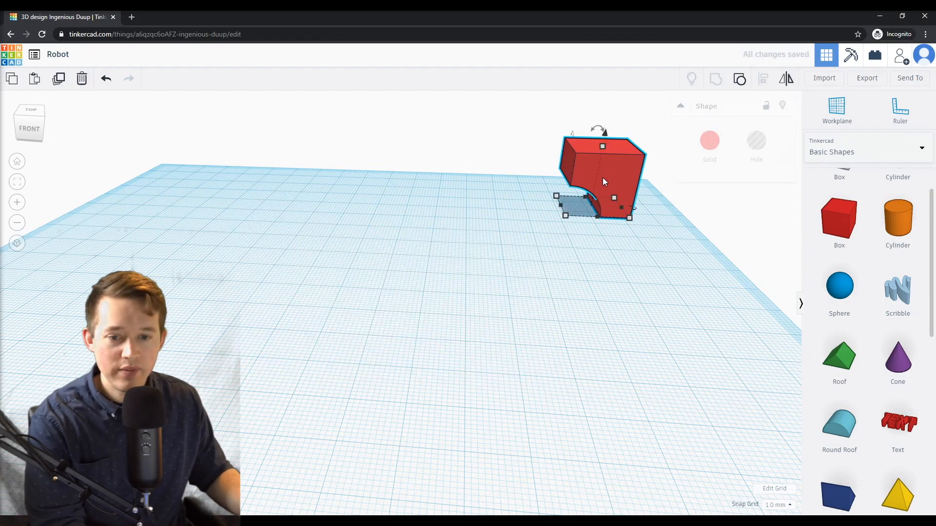
{"action": "left_click_drag", "start_coordinate": [596, 171], "coordinate": [615, 194]}
{"action": "left_click", "coordinate": [626, 236]}
{"action": "scroll", "coordinate": [569, 227], "scroll_direction": "up", "scroll_amount": 5}
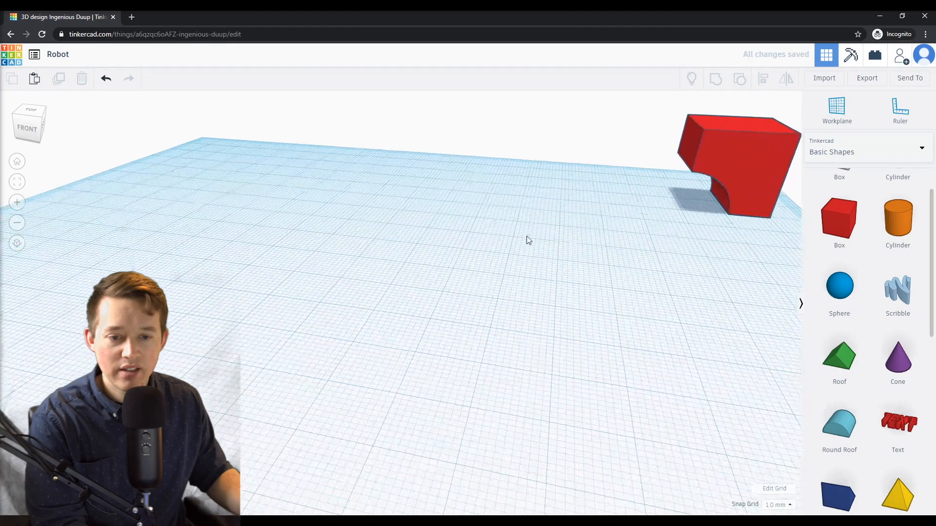
{"action": "right_click_drag", "start_coordinate": [583, 241], "coordinate": [400, 338]}
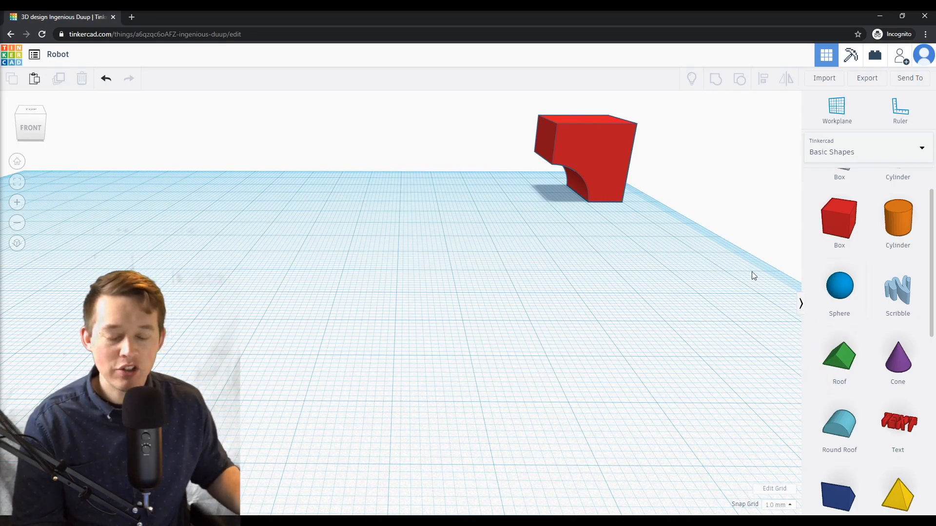
- Place a new box on the workplane and stretch its height to 30 mm
{"action": "left_click_drag", "start_coordinate": [838, 220], "coordinate": [343, 335]}
{"action": "scroll", "coordinate": [394, 336], "scroll_direction": "up", "scroll_amount": 2}
{"action": "scroll", "coordinate": [376, 342], "scroll_direction": "down", "scroll_amount": 3}
{"action": "scroll", "coordinate": [213, 243], "scroll_direction": "down", "scroll_amount": 2}
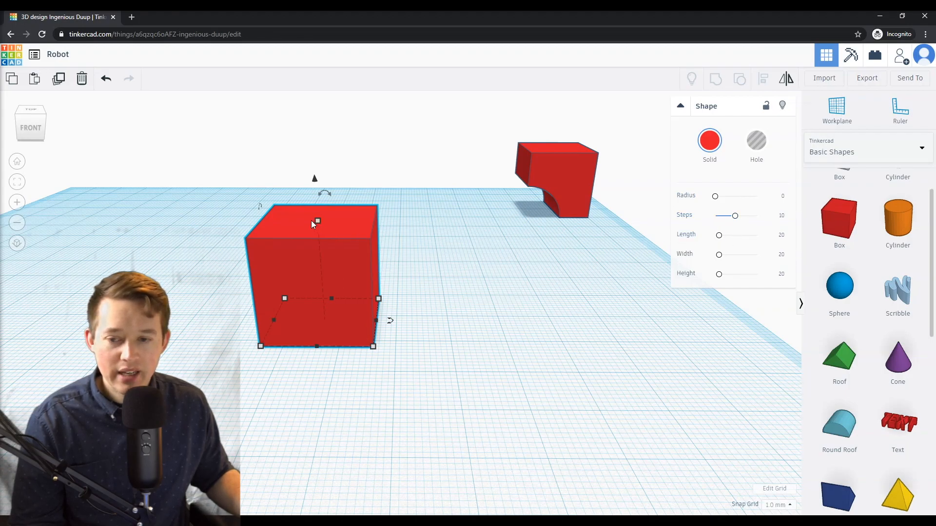
{"action": "left_click_drag", "start_coordinate": [317, 221], "coordinate": [307, 165]}
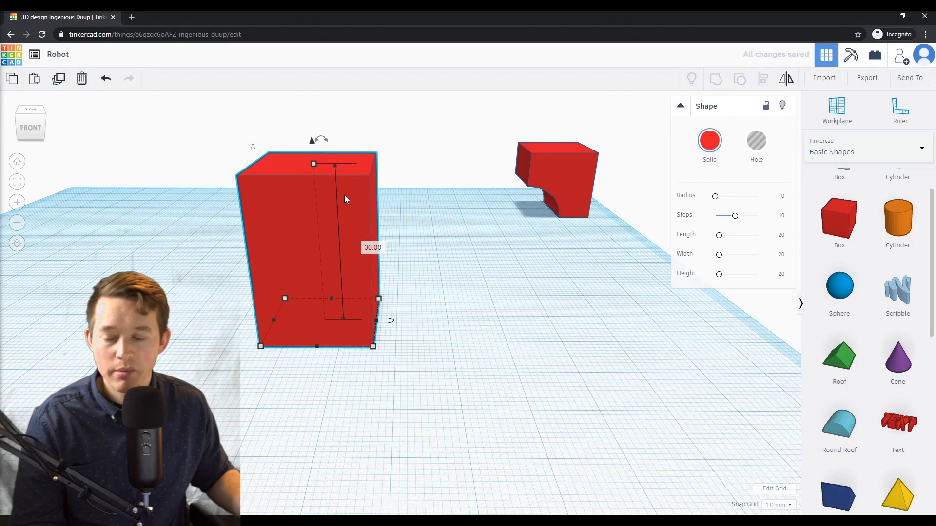
- Raise the tall box 10 mm above the workplane and lift it a few millimetres more
{"action": "left_click_drag", "start_coordinate": [313, 143], "coordinate": [309, 86]}
{"action": "left_click", "coordinate": [425, 276]}
{"action": "type", "text": "10"}
{"action": "key", "text": "Return"}
{"action": "right_click_drag", "start_coordinate": [431, 280], "coordinate": [456, 334]}
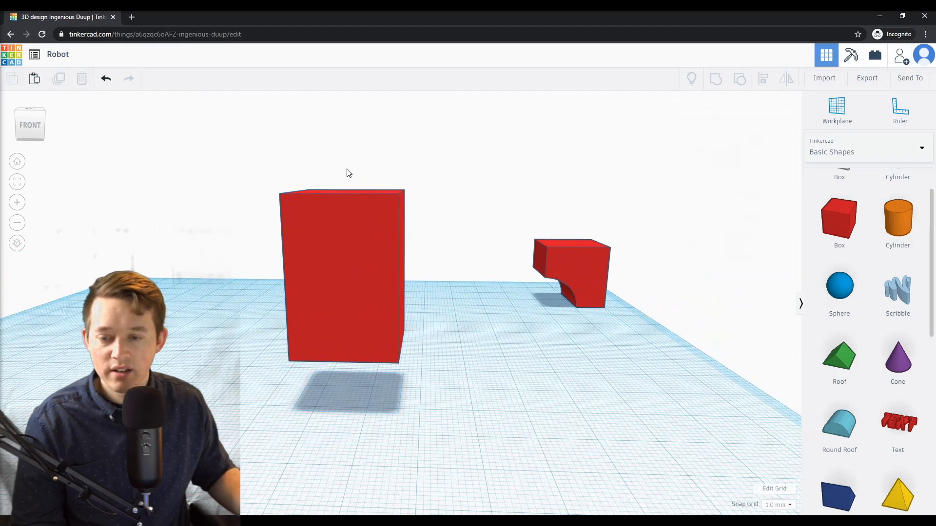
{"action": "left_click_drag", "start_coordinate": [350, 171], "coordinate": [347, 154]}
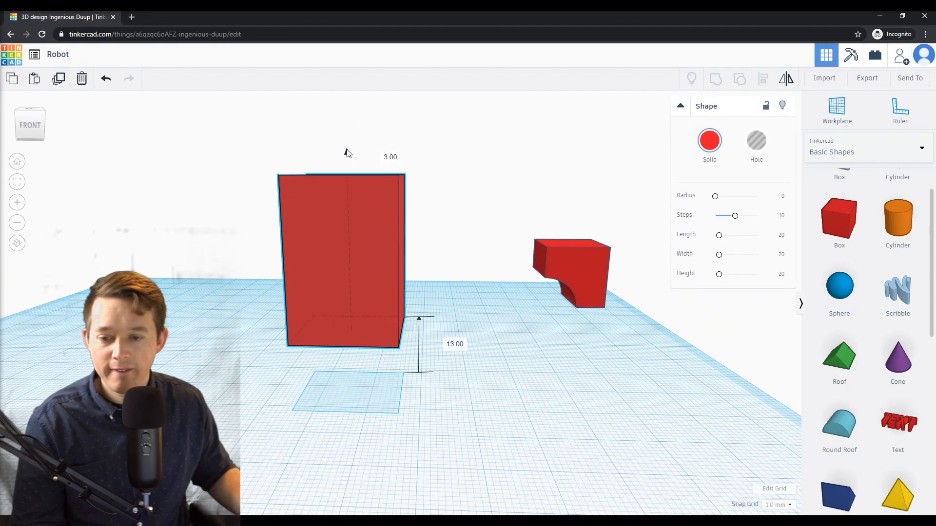
{"action": "left_click", "coordinate": [519, 370]}
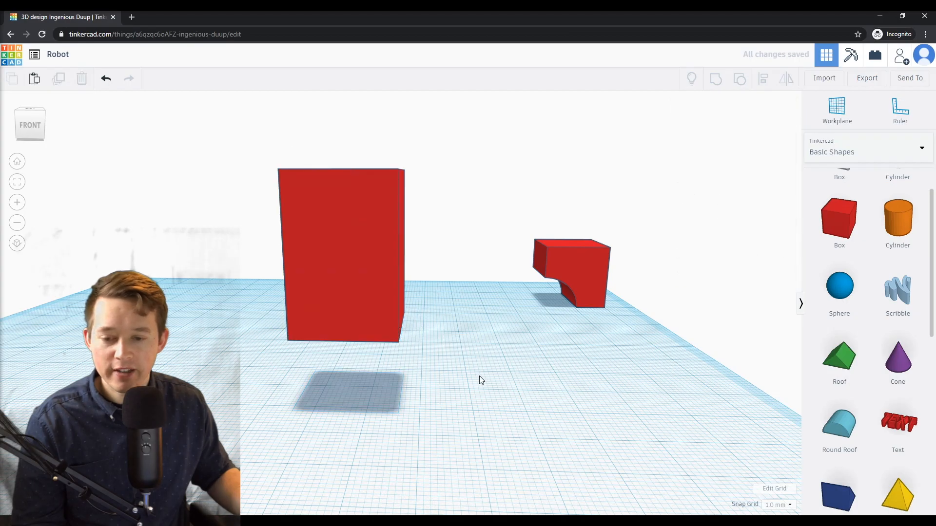
{"action": "right_click_drag", "start_coordinate": [459, 372], "coordinate": [441, 365]}
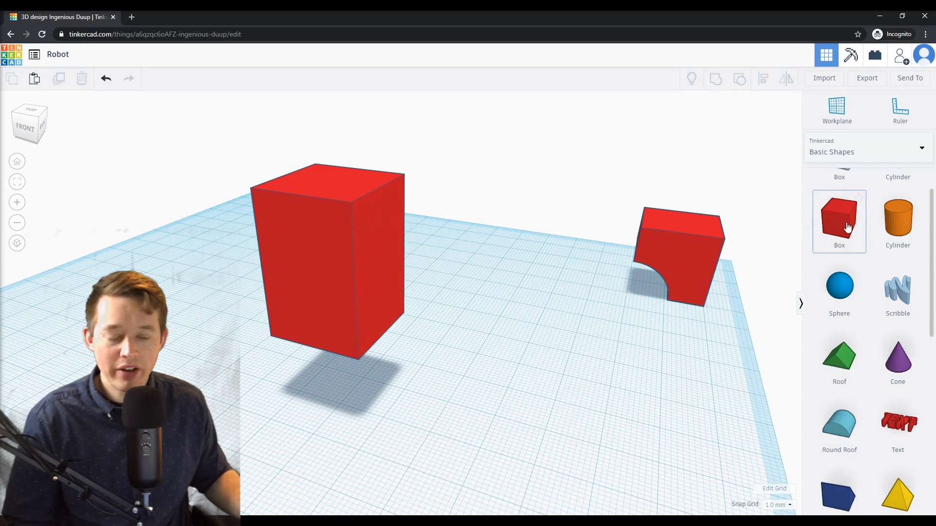
- Place a box beside the raised tall box, reduce its height and stretch it sideways to 30 mm long
{"action": "left_click_drag", "start_coordinate": [846, 224], "coordinate": [447, 371]}
{"action": "left_click_drag", "start_coordinate": [419, 299], "coordinate": [426, 345]}
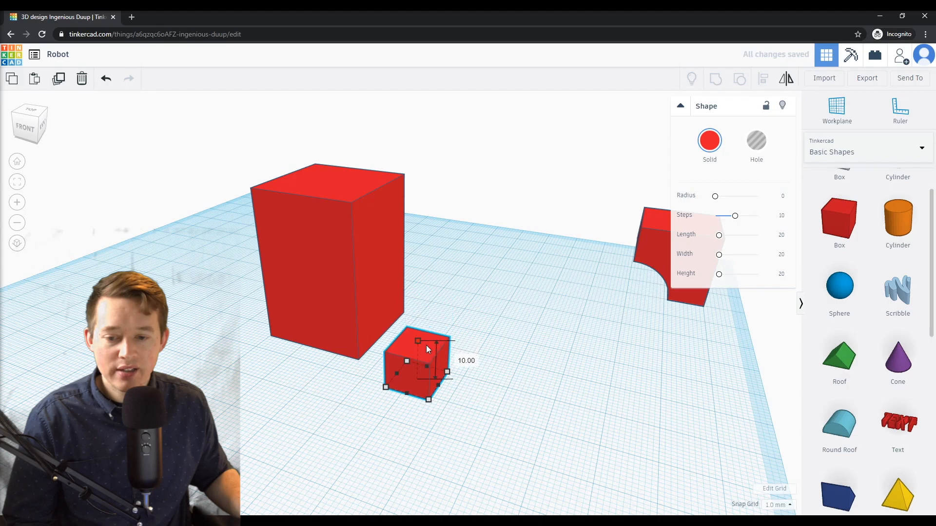
{"action": "left_click_drag", "start_coordinate": [439, 387], "coordinate": [530, 412]}
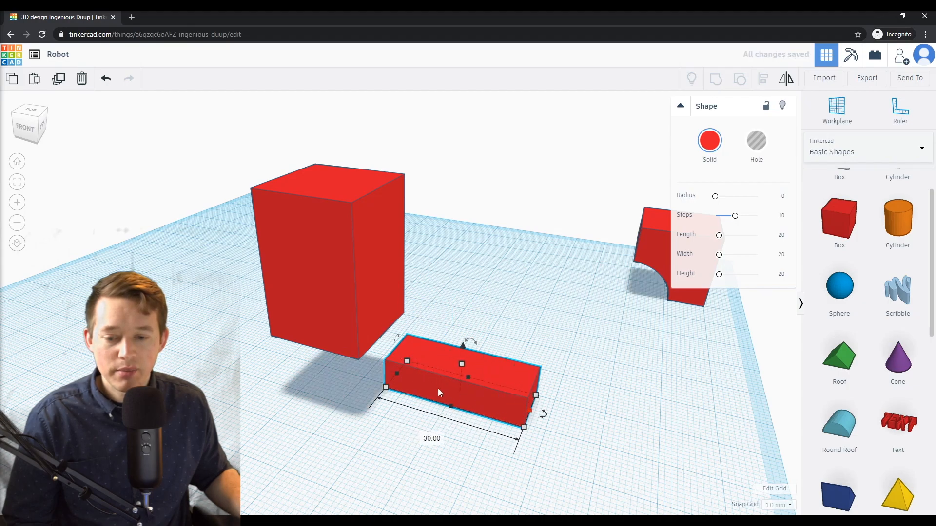
- Lift the 30 mm long box to the tall box's upper half and slide its end into the tall box's right face
{"action": "left_click_drag", "start_coordinate": [462, 348], "coordinate": [421, 210]}
{"action": "right_click_drag", "start_coordinate": [471, 262], "coordinate": [383, 310]}
{"action": "left_click_drag", "start_coordinate": [359, 250], "coordinate": [358, 358]}
{"action": "right_click_drag", "start_coordinate": [358, 358], "coordinate": [414, 283]}
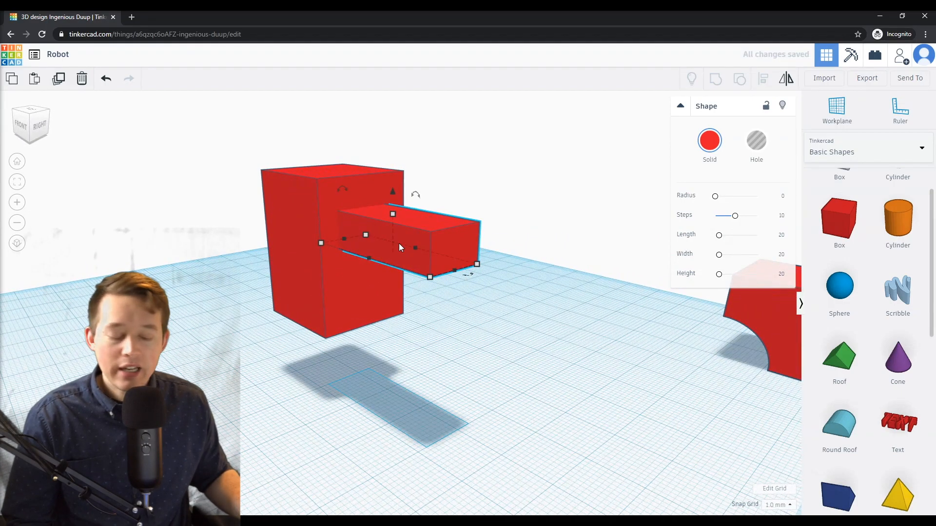
- Replace the deleted arm box with a new box placed on a workplane set on the tall box's right face
{"action": "key", "text": "Delete"}
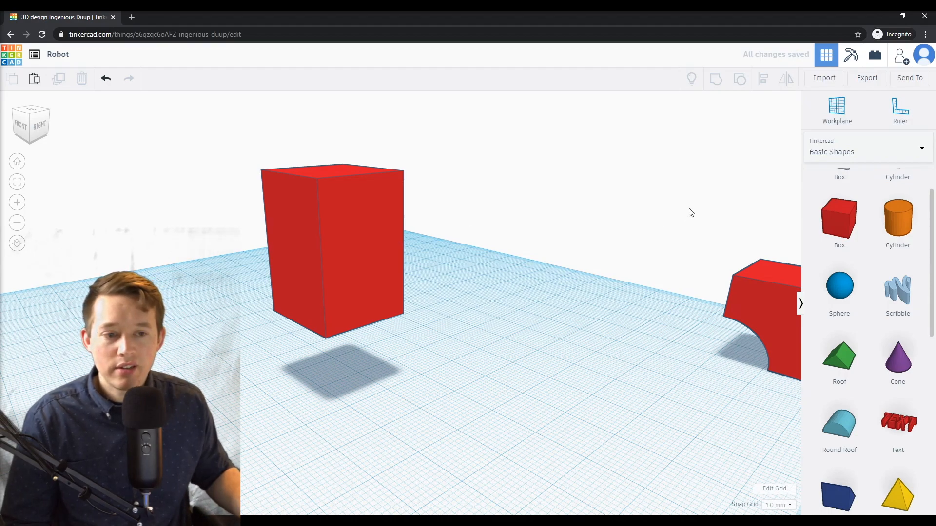
{"action": "left_click", "coordinate": [835, 107]}
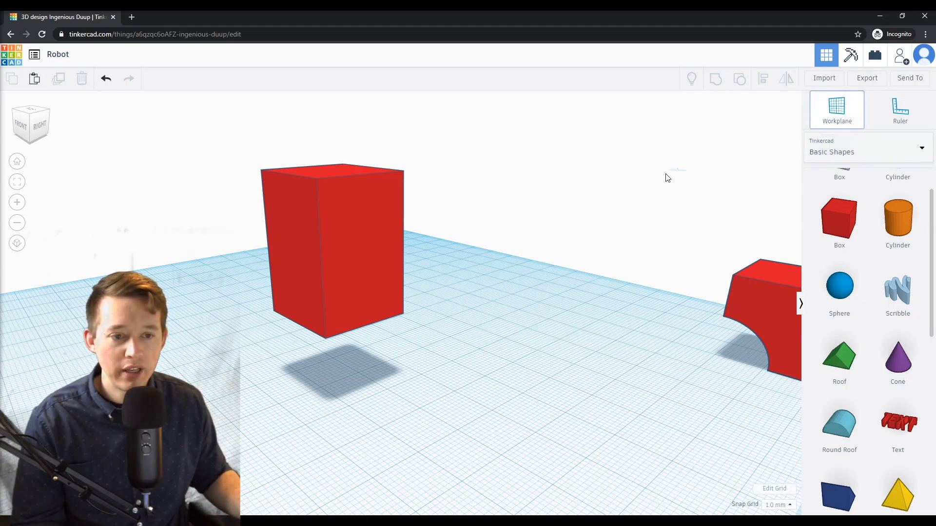
{"action": "left_click", "coordinate": [363, 235]}
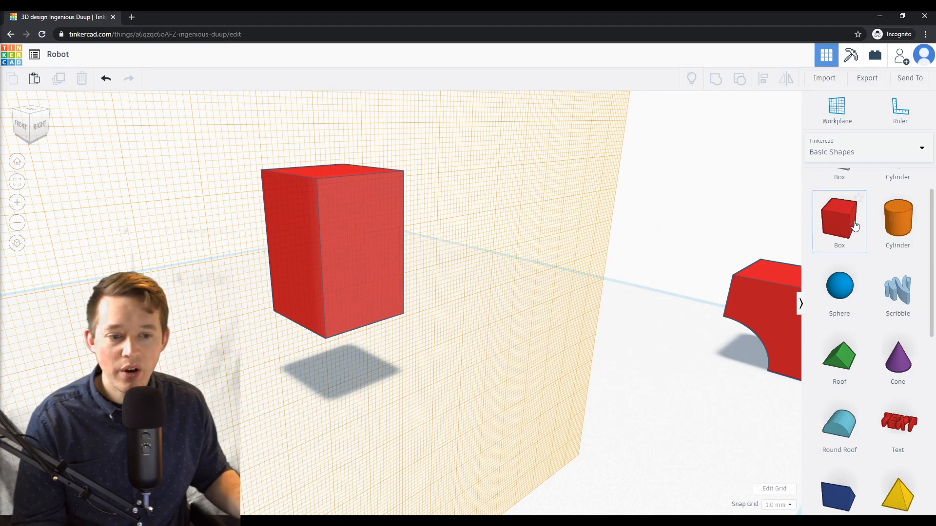
{"action": "left_click_drag", "start_coordinate": [848, 228], "coordinate": [366, 238]}
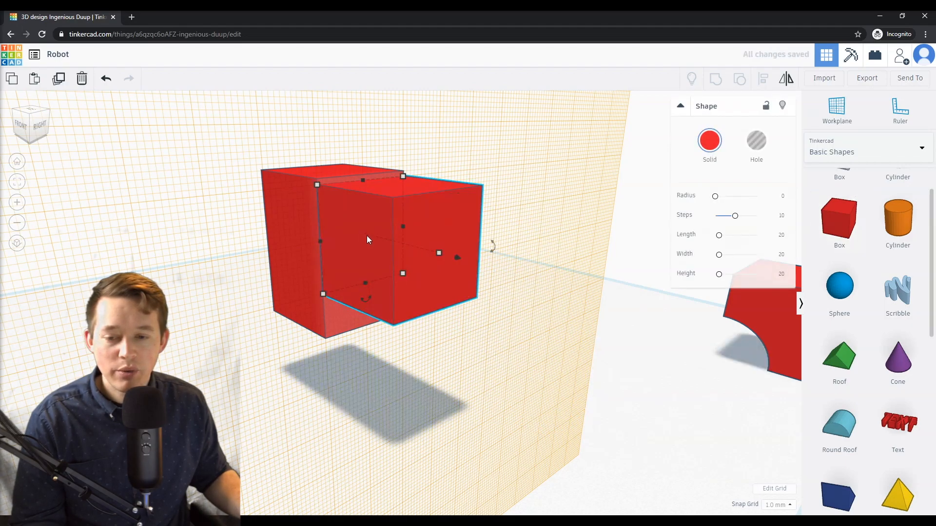
- Shrink the new box's cross-section into a slimmer arm and centre it in the upper part of the body's right face
{"action": "left_click_drag", "start_coordinate": [403, 273], "coordinate": [362, 231]}
{"action": "right_click_drag", "start_coordinate": [473, 292], "coordinate": [386, 293]}
{"action": "left_click_drag", "start_coordinate": [358, 223], "coordinate": [365, 220]}
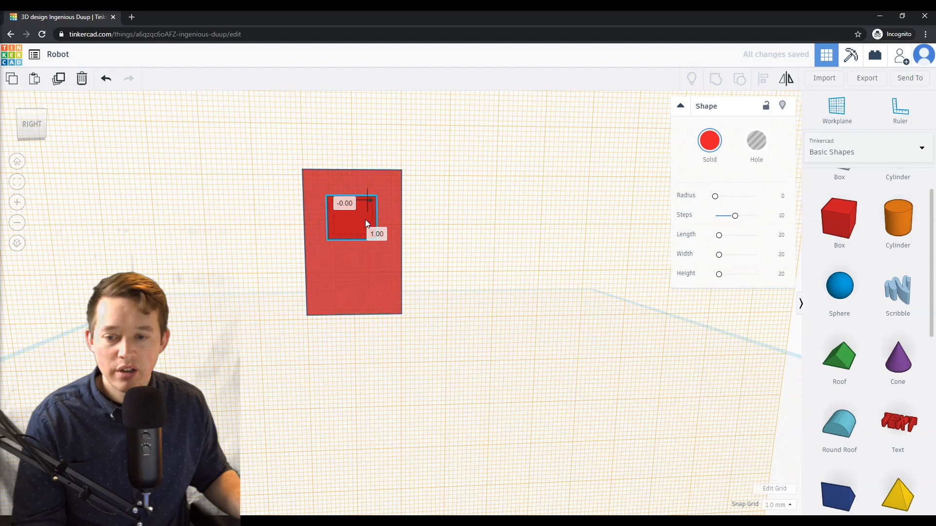
{"action": "right_click_drag", "start_coordinate": [449, 349], "coordinate": [478, 351]}
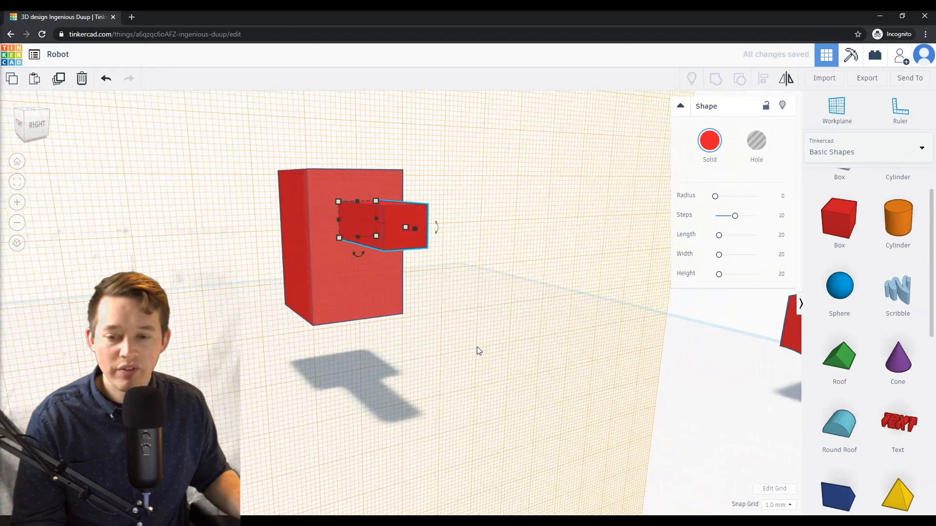
- Return the workplane to the horizontal ground grid
{"action": "left_click", "coordinate": [844, 112]}
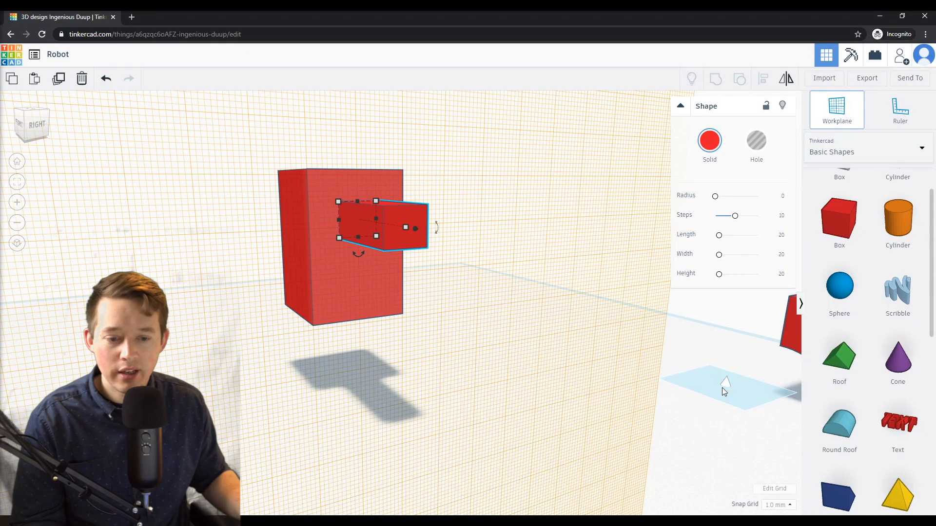
{"action": "left_click", "coordinate": [712, 385]}
{"action": "right_click_drag", "start_coordinate": [543, 360], "coordinate": [505, 331]}
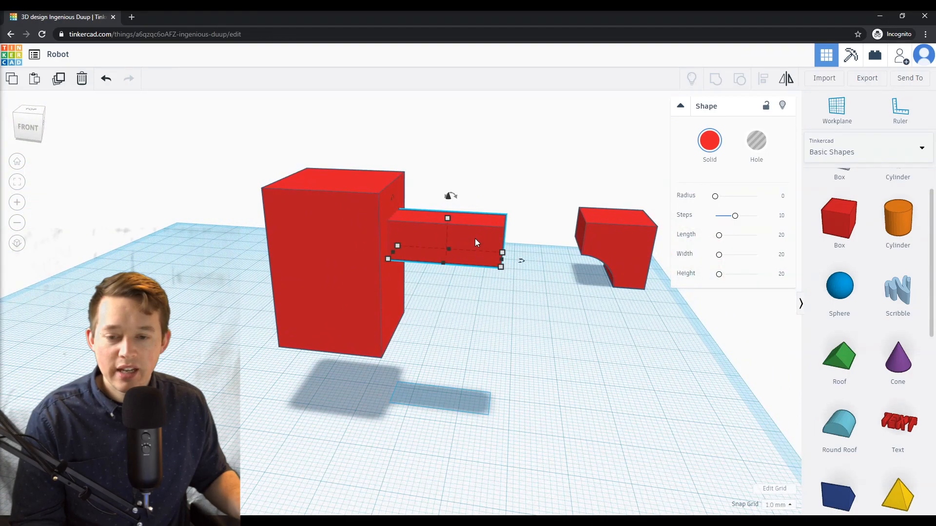
- Duplicate the arm and shift the copy through the body so it sticks out on the opposite side at the same height
{"action": "key", "text": "ctrl+d"}
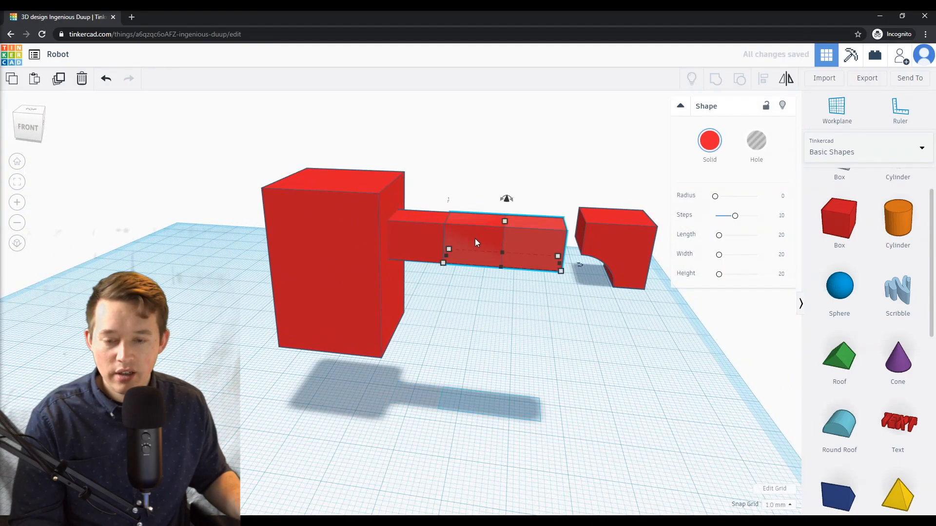
{"action": "key", "text": "Left"}
{"action": "key", "text": "Left"}
{"action": "key", "text": "Left"}
{"action": "key", "text": "Left"}
{"action": "key", "text": "Left"}
{"action": "key", "text": "Left"}
{"action": "key", "text": "Left"}
{"action": "key", "text": "Left"}
{"action": "key", "text": "Left"}
{"action": "key", "text": "Left"}
{"action": "key", "text": "Left"}
{"action": "key", "text": "Left"}
{"action": "key", "text": "Left"}
{"action": "key", "text": "Left"}
{"action": "key", "text": "Left"}
{"action": "key", "text": "Left"}
{"action": "key", "text": "Left"}
{"action": "key", "text": "Left"}
{"action": "key", "text": "Left"}
{"action": "key", "text": "Left"}
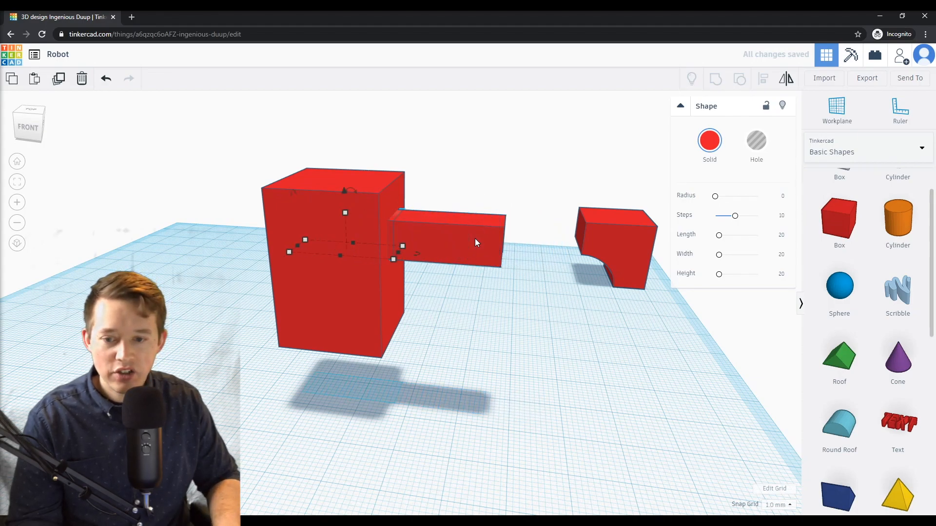
{"action": "key", "text": "Left"}
{"action": "key", "text": "Left"}
{"action": "key", "text": "Left"}
{"action": "key", "text": "Left"}
{"action": "key", "text": "Left"}
{"action": "key", "text": "Left"}
{"action": "key", "text": "Left"}
{"action": "key", "text": "Left"}
{"action": "right_click_drag", "start_coordinate": [361, 406], "coordinate": [393, 365]}
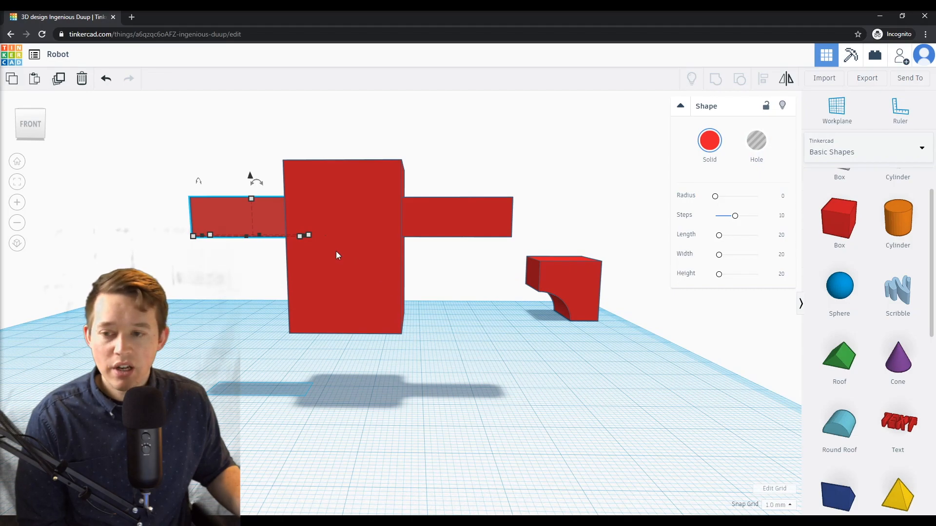
{"action": "left_click", "coordinate": [62, 86]}
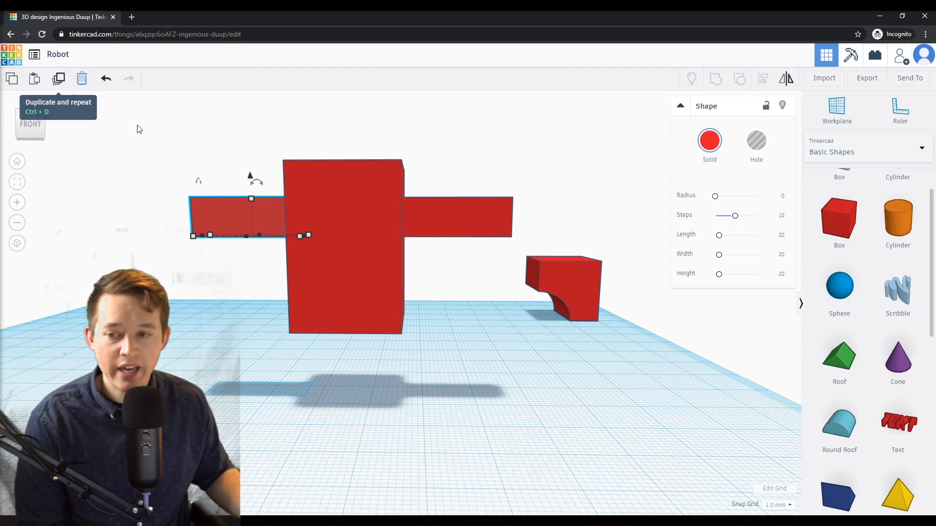
{"action": "left_click", "coordinate": [322, 150]}
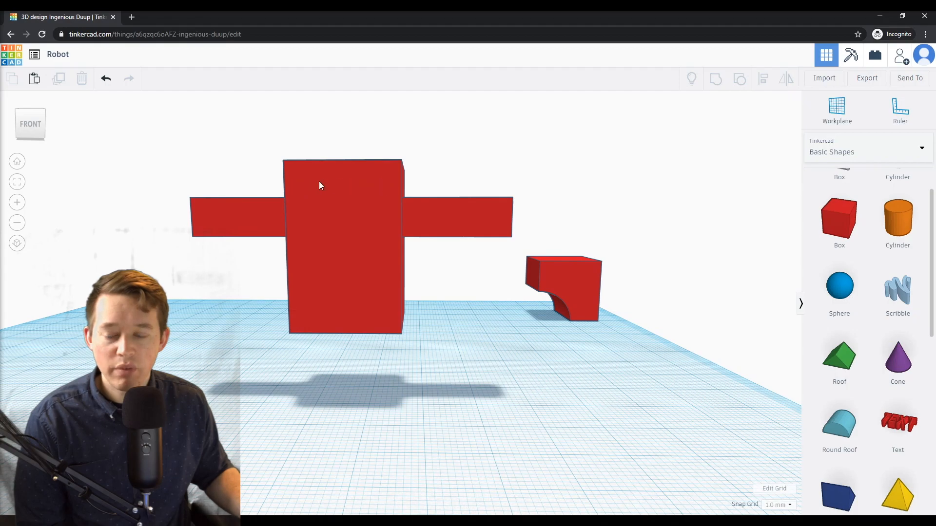
- Set the workplane on the body's front face and place a box on it
{"action": "left_click", "coordinate": [837, 111]}
{"action": "left_click", "coordinate": [350, 231]}
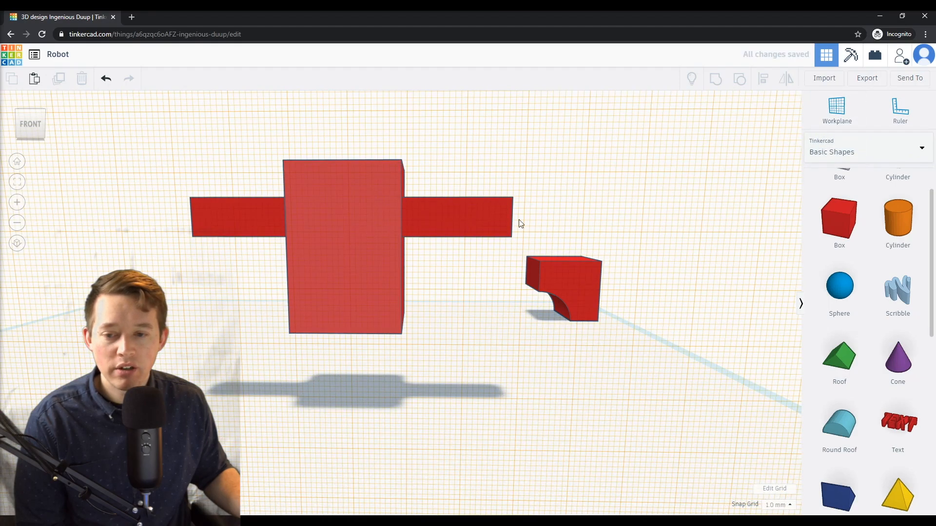
{"action": "left_click_drag", "start_coordinate": [845, 228], "coordinate": [348, 222]}
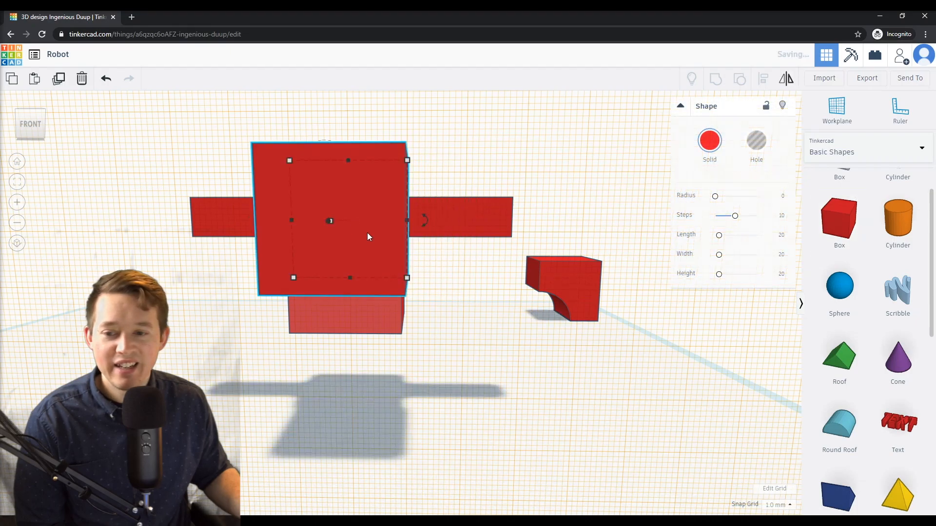
- Shrink the front box's cross-section to 3 by 3 mm at the body's upper left and switch to a flat orthographic front view
{"action": "left_click_drag", "start_coordinate": [408, 278], "coordinate": [311, 180]}
{"action": "right_click_drag", "start_coordinate": [341, 198], "coordinate": [353, 201]}
{"action": "mouse_move", "coordinate": [302, 224]}
{"action": "right_mouse_down"}
{"action": "mouse_move", "coordinate": [343, 227]}
{"action": "mouse_move", "coordinate": [304, 217]}
{"action": "right_mouse_up"}
{"action": "left_click", "coordinate": [28, 124]}
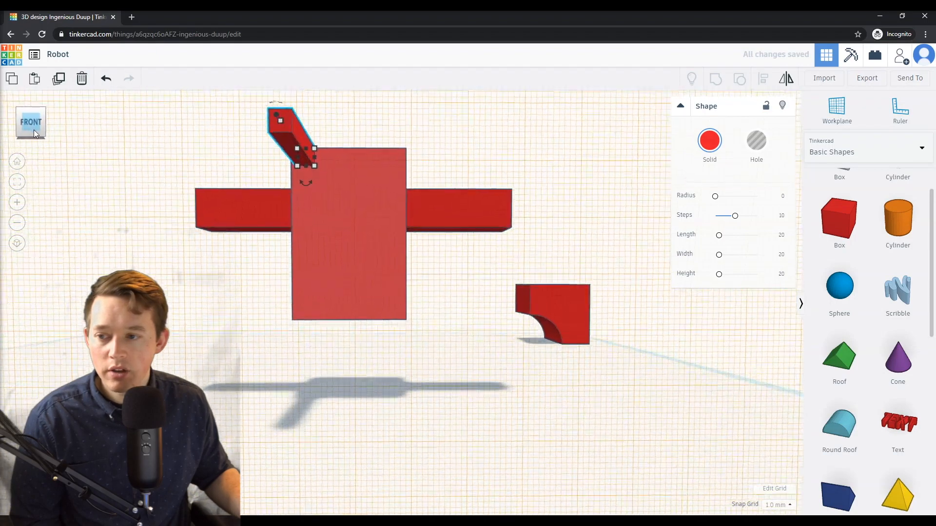
{"action": "left_click", "coordinate": [16, 244]}
{"action": "scroll", "coordinate": [319, 179], "scroll_direction": "up", "scroll_amount": 1}
{"action": "middle_click_drag", "start_coordinate": [366, 214], "coordinate": [387, 236]}
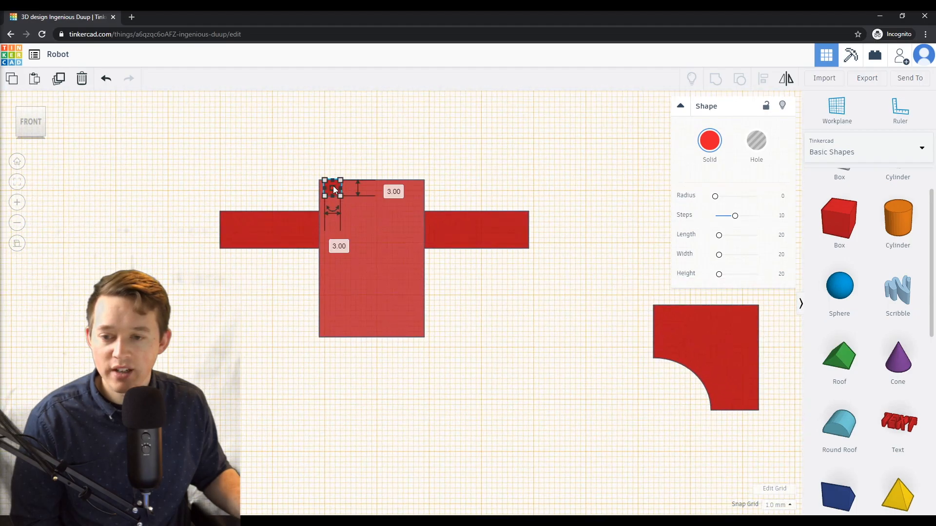
- Move the 3 mm square box 1 mm down from the body's top edge in the front view
{"action": "scroll", "coordinate": [340, 202], "scroll_direction": "down", "scroll_amount": 2}
{"action": "scroll", "coordinate": [337, 197], "scroll_direction": "up", "scroll_amount": 3}
{"action": "scroll", "coordinate": [312, 149], "scroll_direction": "up", "scroll_amount": 3}
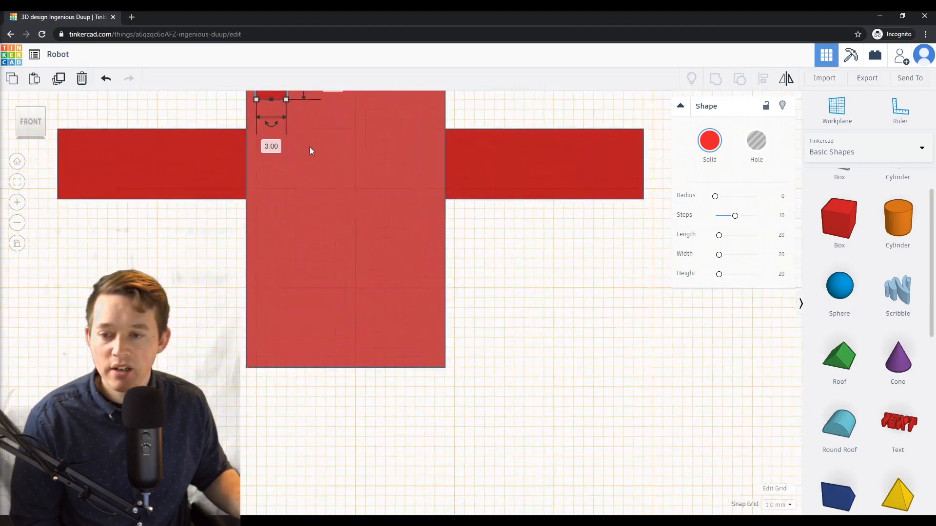
{"action": "right_click_drag", "start_coordinate": [315, 170], "coordinate": [336, 207]}
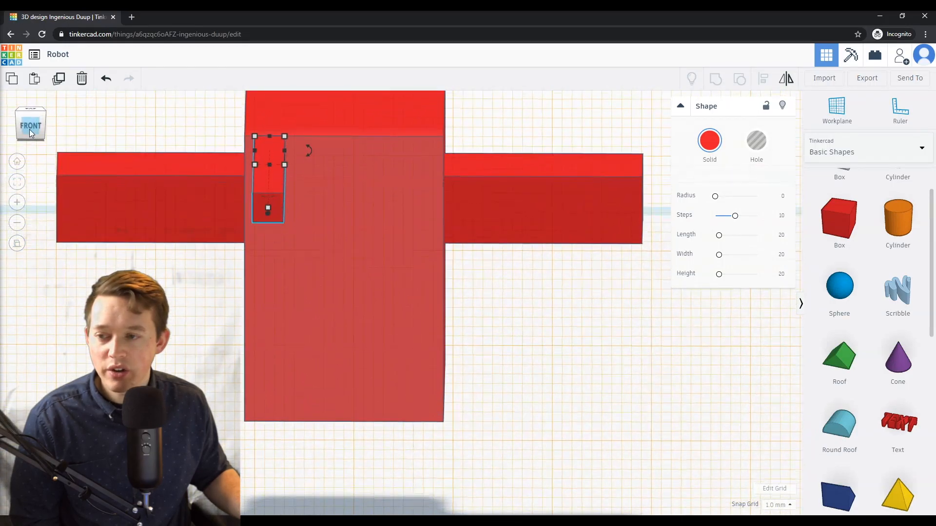
{"action": "left_click", "coordinate": [30, 128]}
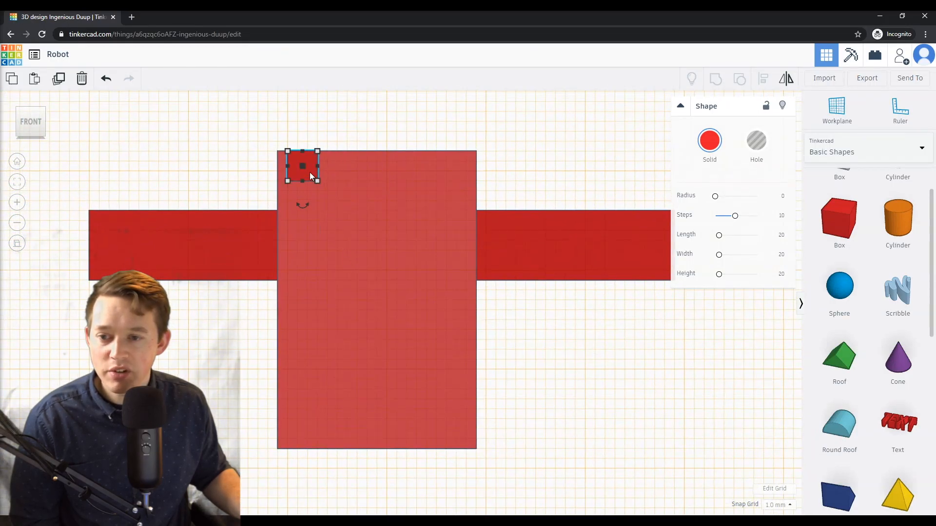
{"action": "left_click_drag", "start_coordinate": [308, 176], "coordinate": [313, 190]}
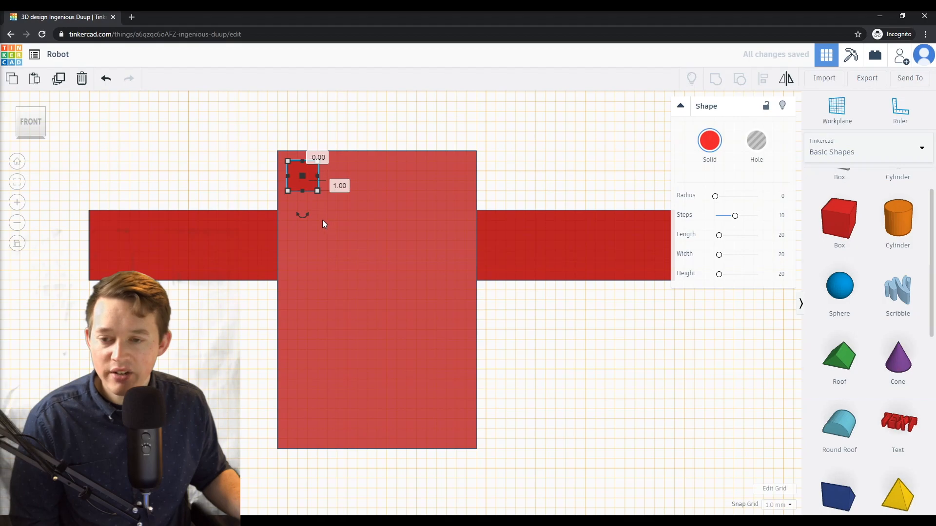
- Shorten the small square box to stick out 3 mm from the body's front face and turn it into a hole
{"action": "right_click_drag", "start_coordinate": [320, 227], "coordinate": [375, 242]}
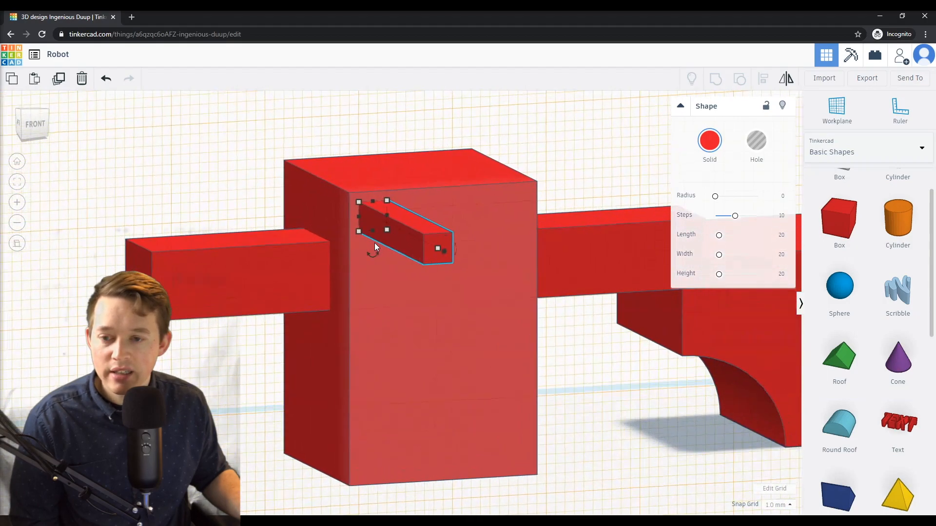
{"action": "left_click_drag", "start_coordinate": [441, 251], "coordinate": [366, 211]}
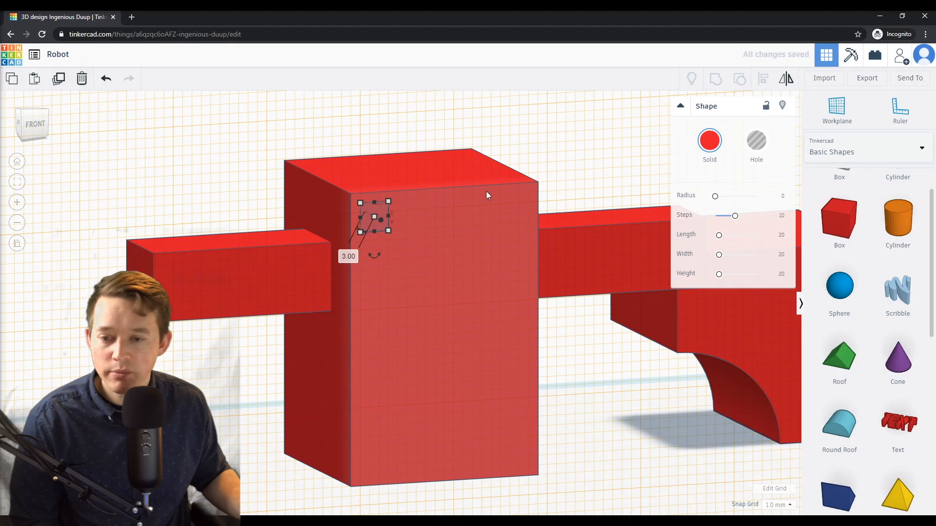
{"action": "left_click", "coordinate": [754, 154]}
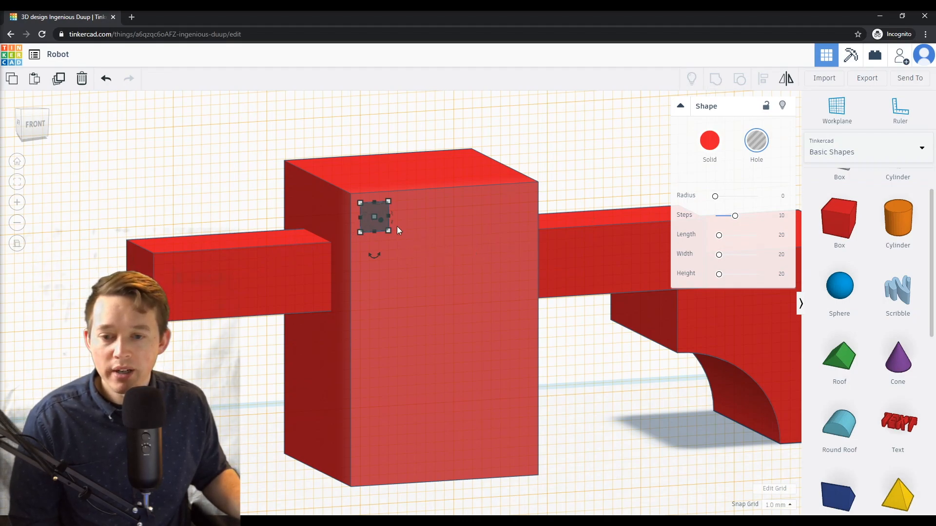
- Duplicate the small square hole in the front view and move the copy to its right with a small gap between them
{"action": "left_click", "coordinate": [40, 124]}
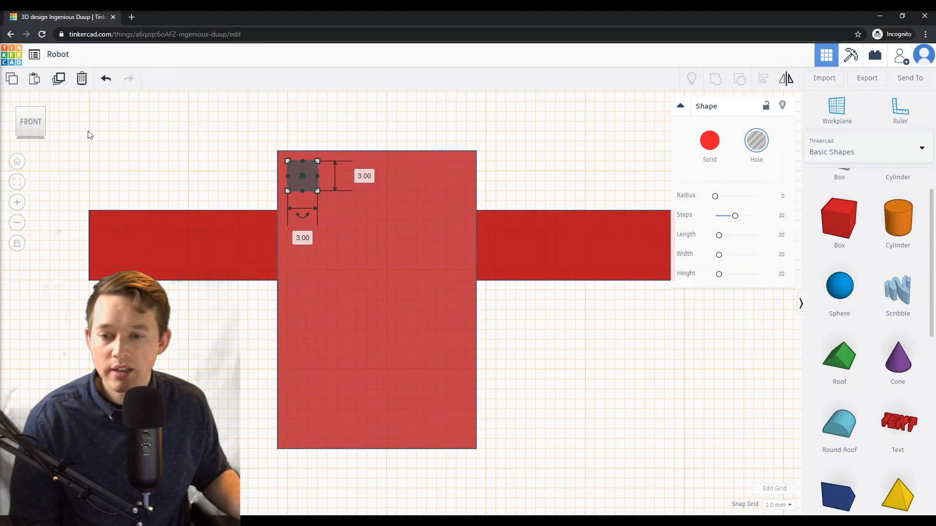
{"action": "left_click", "coordinate": [59, 80]}
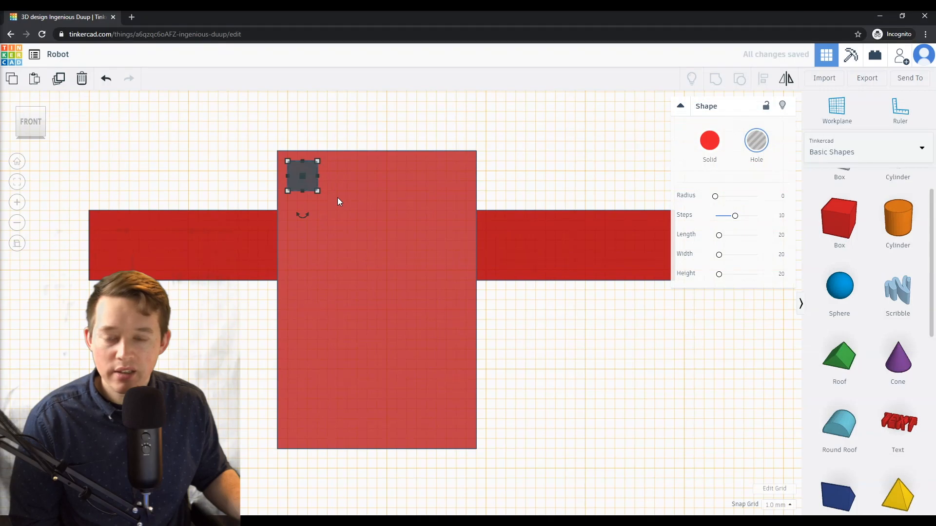
{"action": "key", "text": "shift+Right"}
{"action": "key", "text": "shift+Right"}
{"action": "key", "text": "shift+Right"}
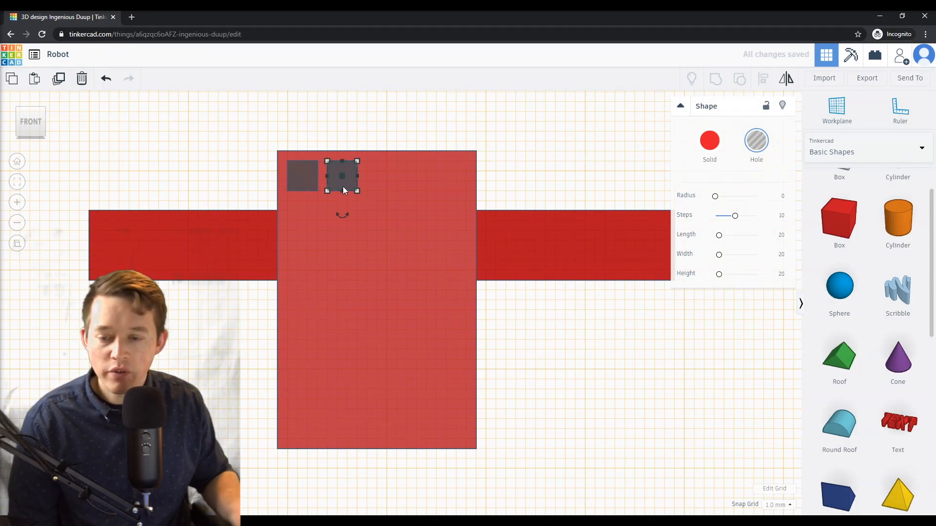
- Repeat the spaced duplication to form a row of four square holes along the body's top, undoing the extra fifth copy
{"action": "scroll", "coordinate": [328, 166], "scroll_direction": "down", "scroll_amount": 1}
{"action": "scroll", "coordinate": [331, 176], "scroll_direction": "up", "scroll_amount": 2}
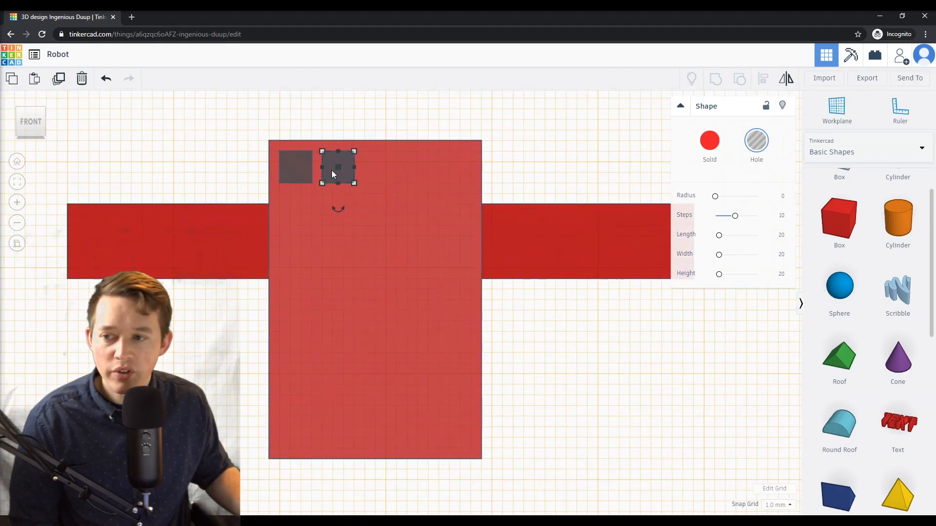
{"action": "left_click", "coordinate": [65, 82]}
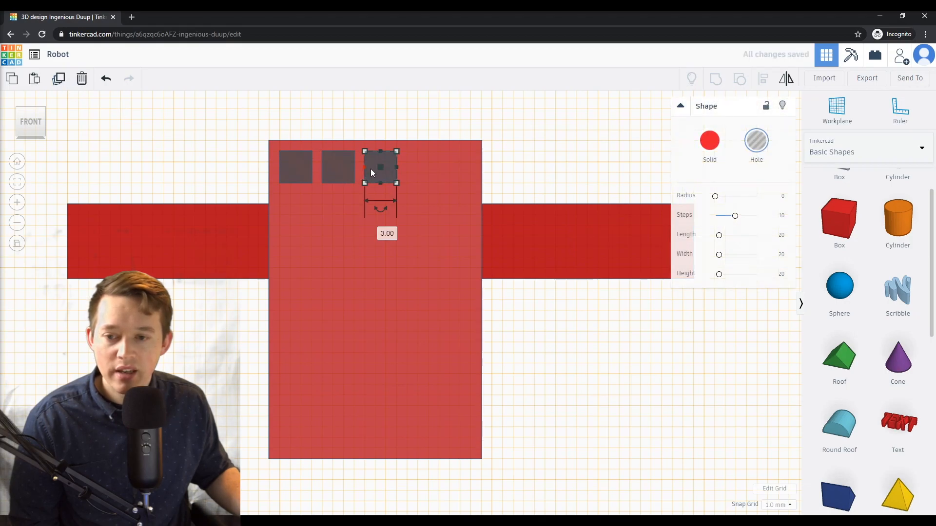
{"action": "left_click", "coordinate": [61, 81]}
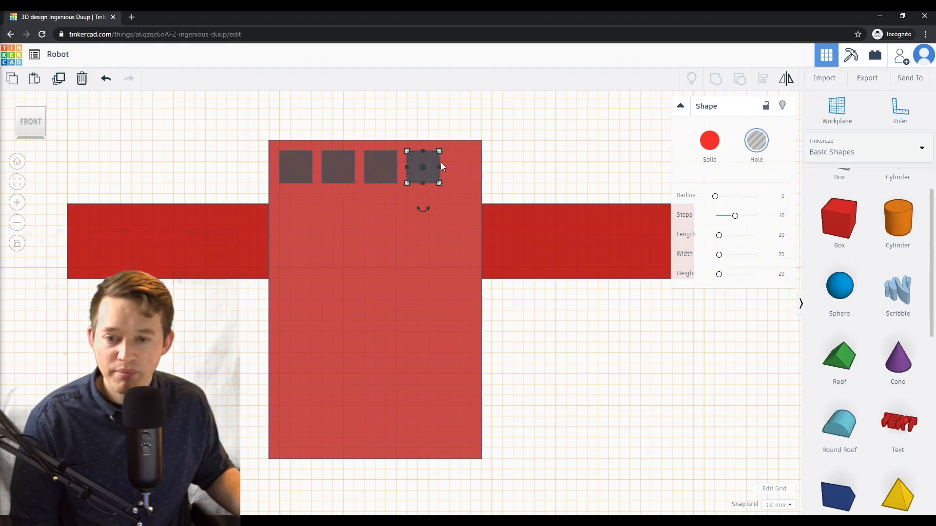
{"action": "left_click", "coordinate": [59, 79]}
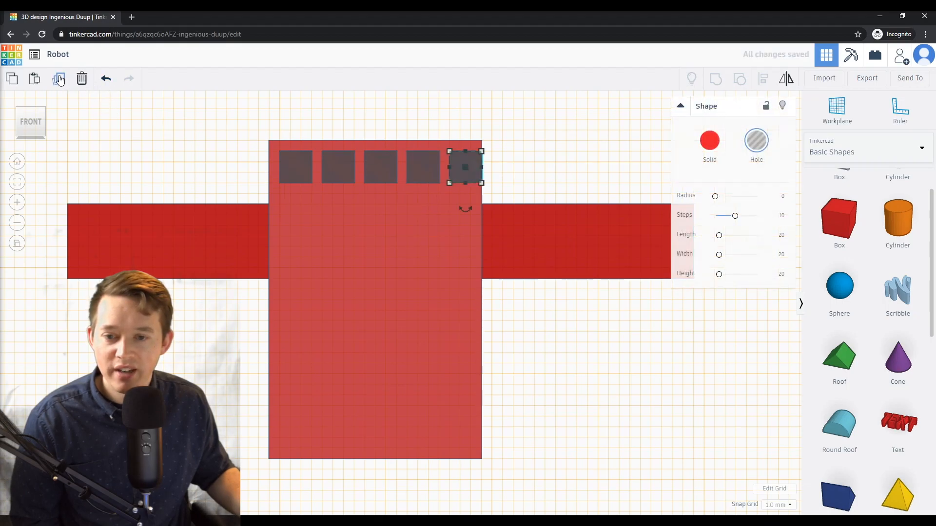
{"action": "left_click", "coordinate": [106, 79]}
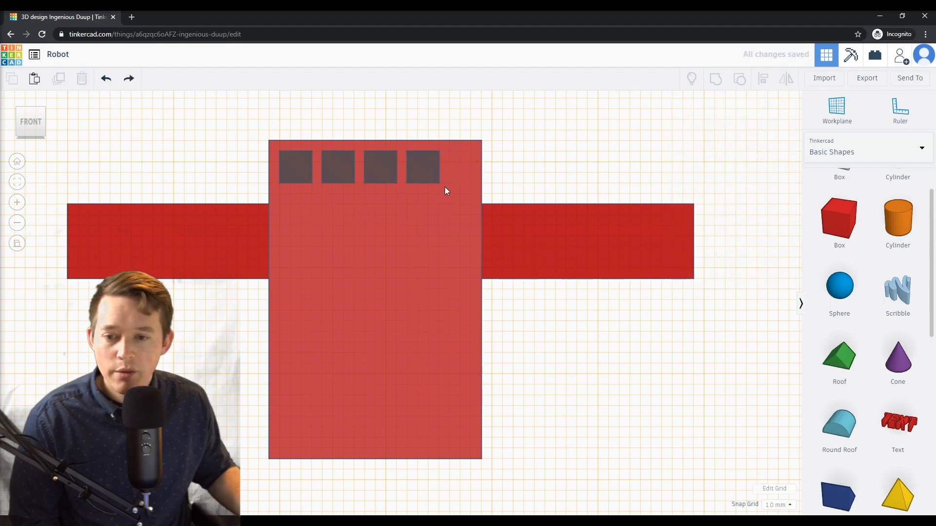
{"action": "left_click_drag", "start_coordinate": [417, 165], "coordinate": [451, 177]}
{"action": "left_click_drag", "start_coordinate": [452, 211], "coordinate": [448, 202]}
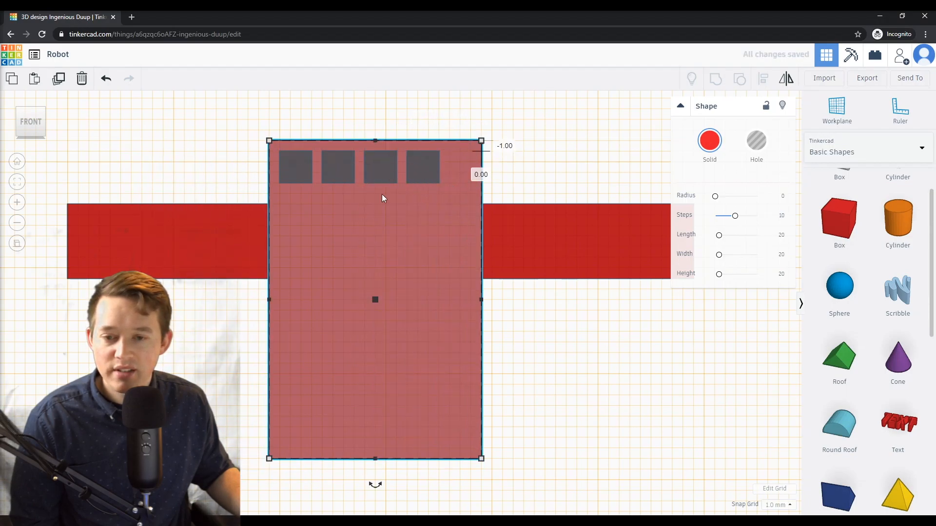
{"action": "left_click", "coordinate": [268, 105]}
- Select the top row of four square holes, duplicate it and lower the copy to form a second row with a small gap
{"action": "middle_click_drag", "start_coordinate": [314, 207], "coordinate": [338, 223]}
{"action": "right_click_drag", "start_coordinate": [338, 222], "coordinate": [366, 212]}
{"action": "left_click", "coordinate": [367, 201]}
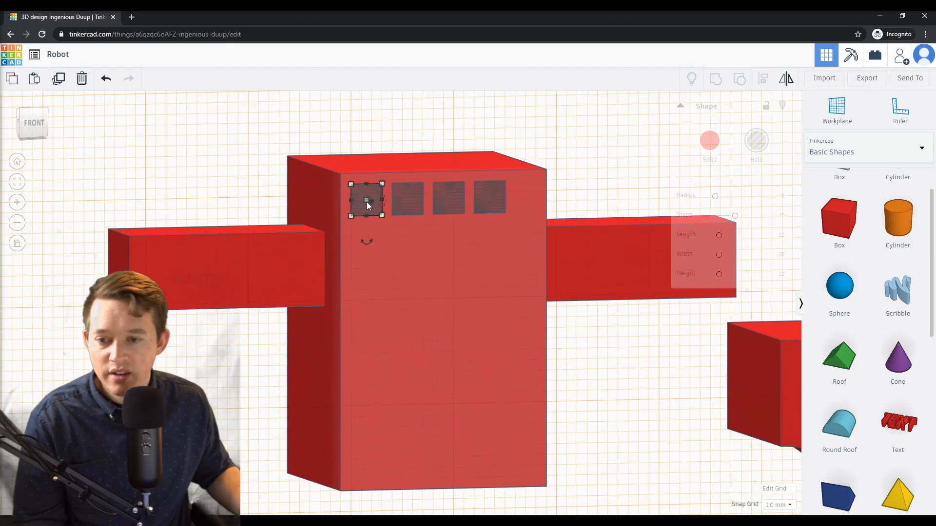
{"action": "left_click", "coordinate": [407, 207], "text": "shift"}
{"action": "left_click", "coordinate": [458, 200], "text": "shift"}
{"action": "left_click", "coordinate": [490, 202], "text": "shift"}
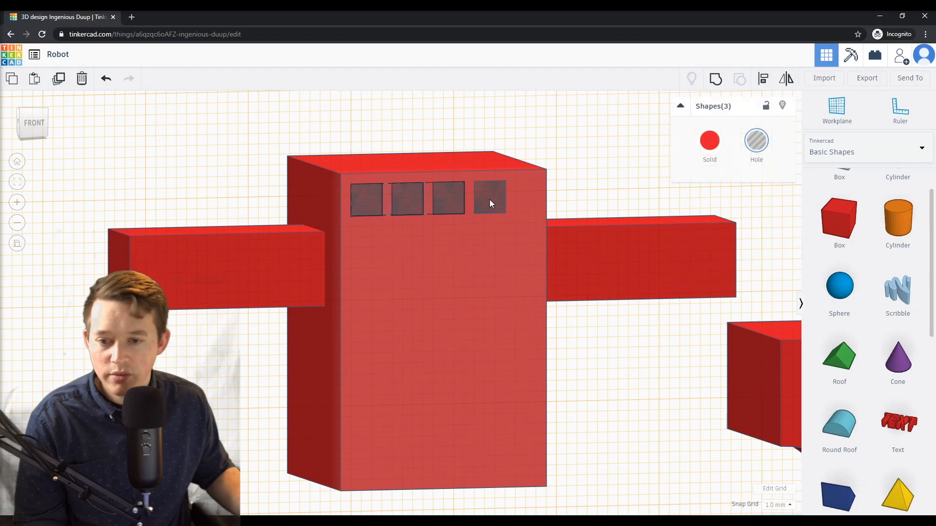
{"action": "left_click", "coordinate": [58, 85]}
{"action": "key", "text": "ctrl+Down"}
{"action": "key", "text": "ctrl+Down"}
{"action": "key", "text": "ctrl+Down"}
{"action": "key", "text": "ctrl+Down"}
{"action": "key", "text": "ctrl+Down"}
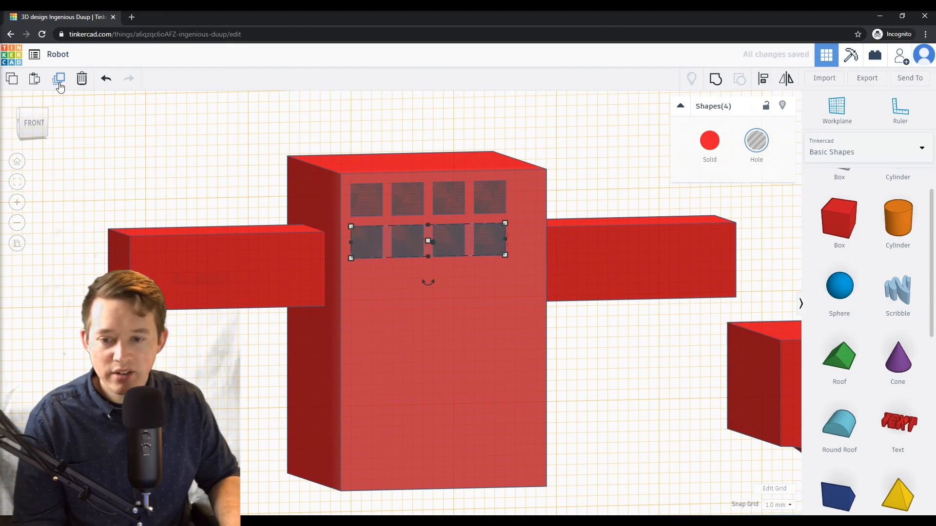
- Repeat the spaced row duplication five times to fill the body's front face with seven rows of square holes
{"action": "left_click", "coordinate": [58, 84]}
{"action": "left_click", "coordinate": [57, 80]}
{"action": "left_click", "coordinate": [57, 80]}
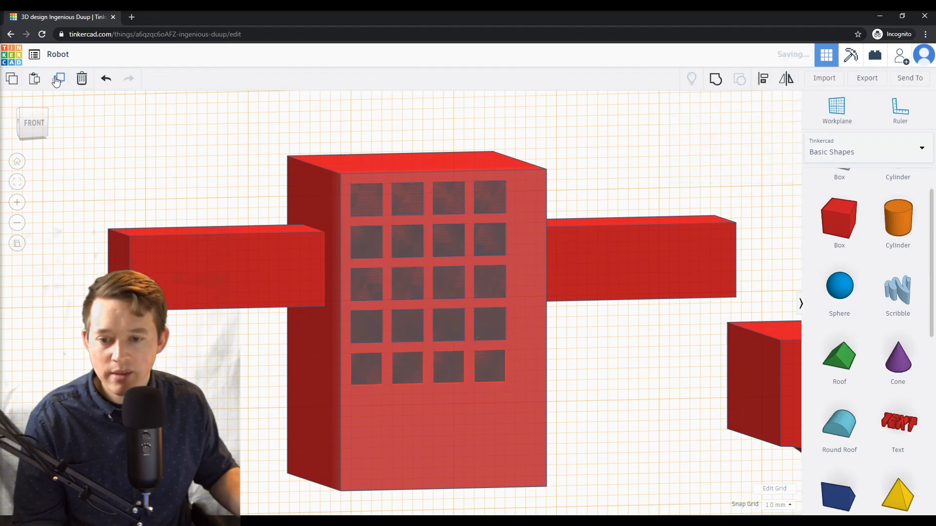
{"action": "left_click", "coordinate": [56, 81]}
{"action": "left_click", "coordinate": [56, 81]}
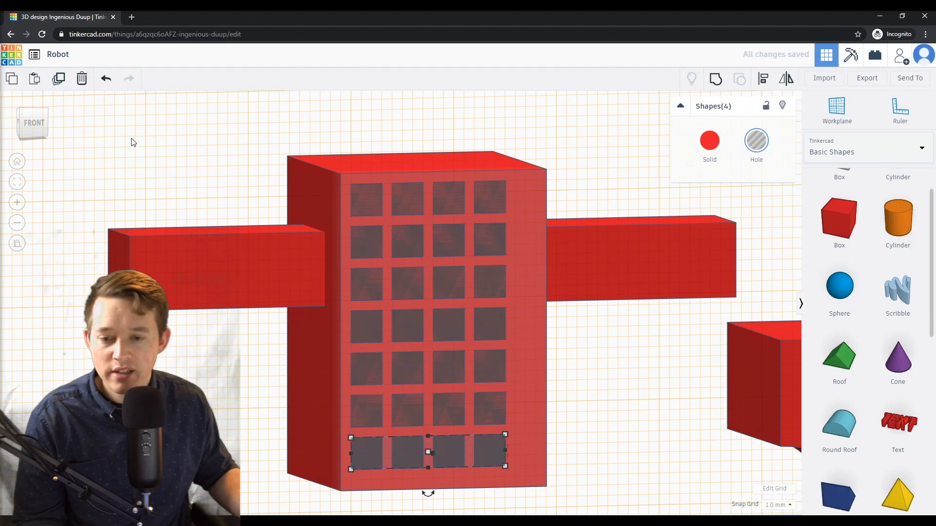
{"action": "right_click_drag", "start_coordinate": [233, 185], "coordinate": [211, 183]}
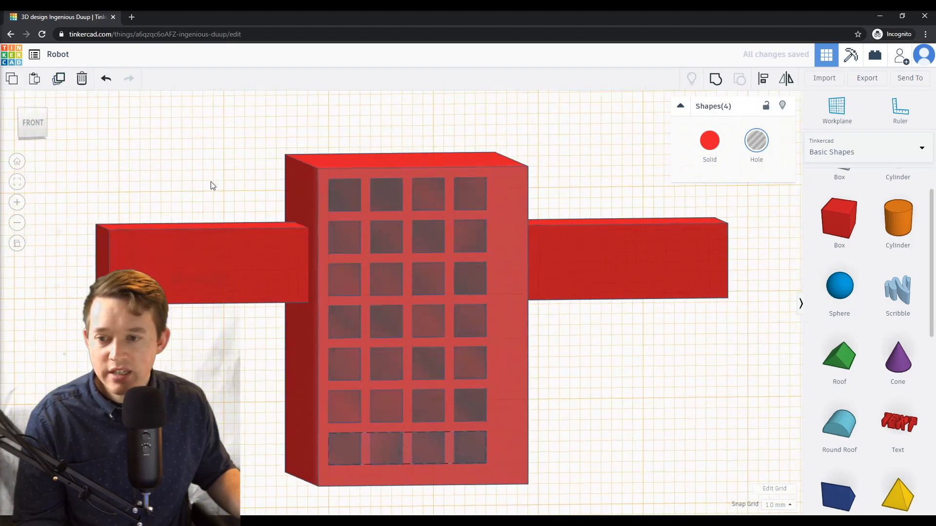
{"action": "scroll", "coordinate": [275, 183], "scroll_direction": "down", "scroll_amount": 6}
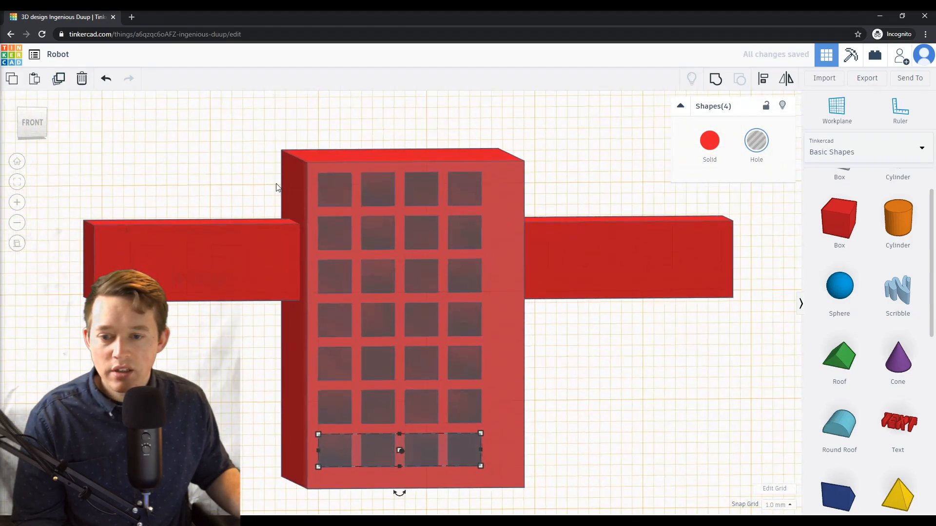
- Return the workplane to the base grid and group the body, both arms and all square holes into one shape
{"action": "right_click_drag", "start_coordinate": [461, 339], "coordinate": [575, 342]}
{"action": "left_click", "coordinate": [837, 109]}
{"action": "left_click", "coordinate": [582, 460]}
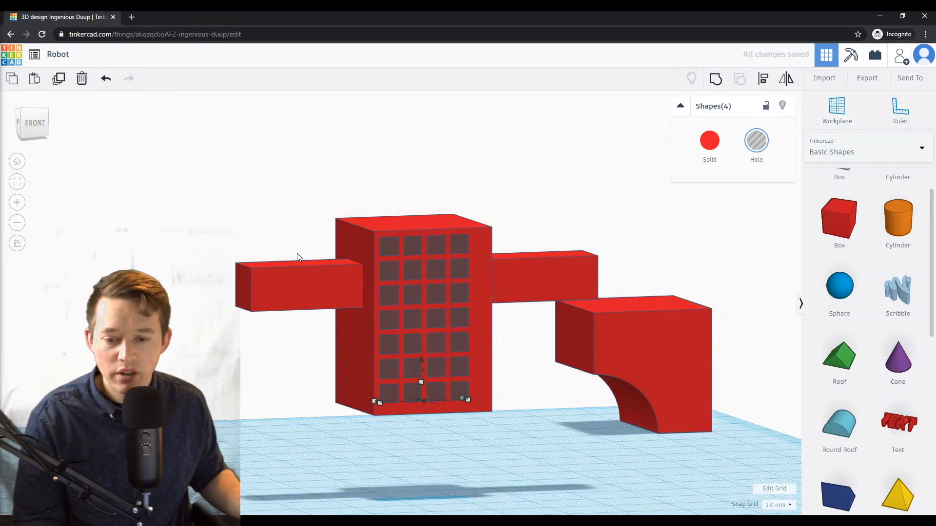
{"action": "left_click_drag", "start_coordinate": [223, 200], "coordinate": [540, 443]}
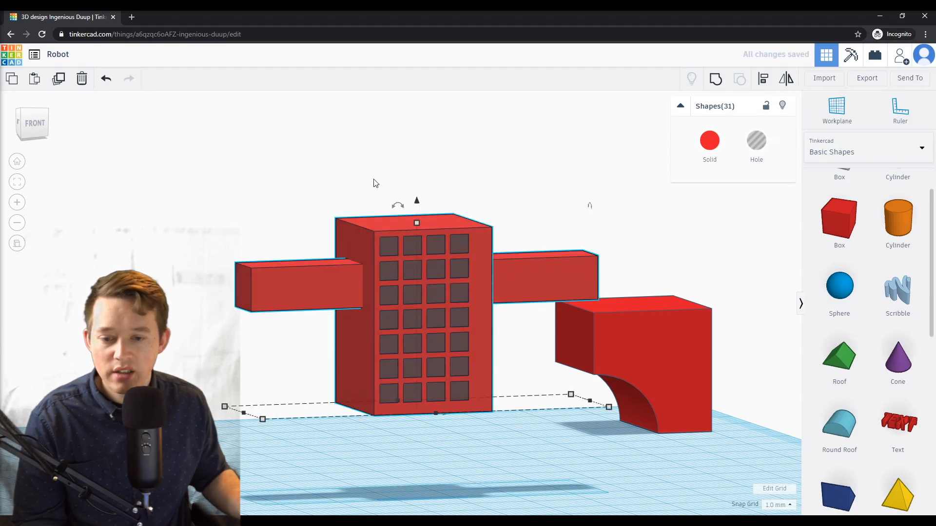
{"action": "left_click", "coordinate": [715, 80]}
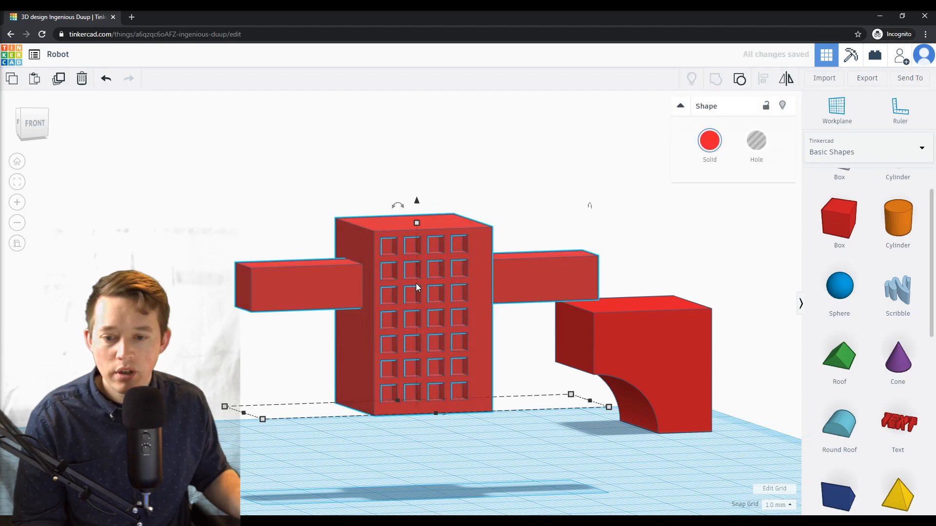
{"action": "left_click", "coordinate": [519, 205]}
{"action": "right_click_drag", "start_coordinate": [535, 245], "coordinate": [583, 250]}
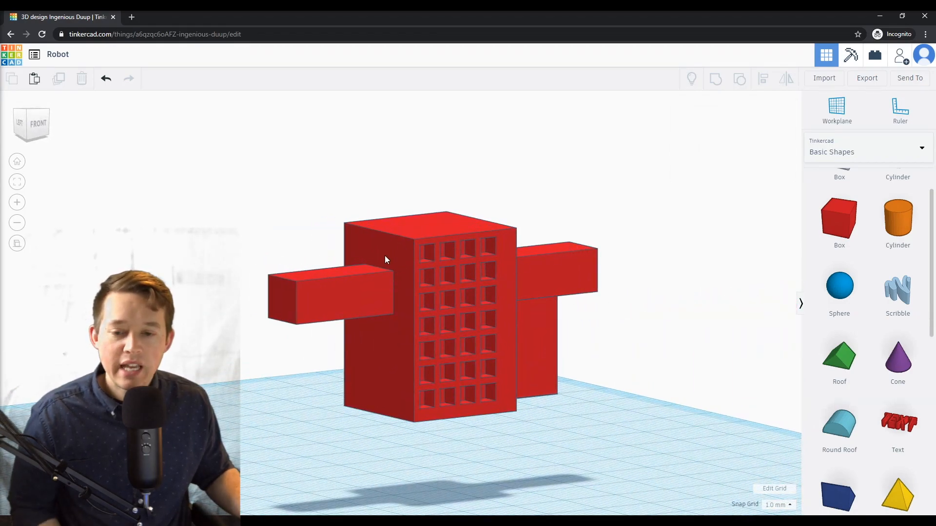
- Change the grouped robot's solid color to the preset yellow
{"action": "right_click_drag", "start_coordinate": [551, 312], "coordinate": [481, 277]}
{"action": "left_click", "coordinate": [481, 271]}
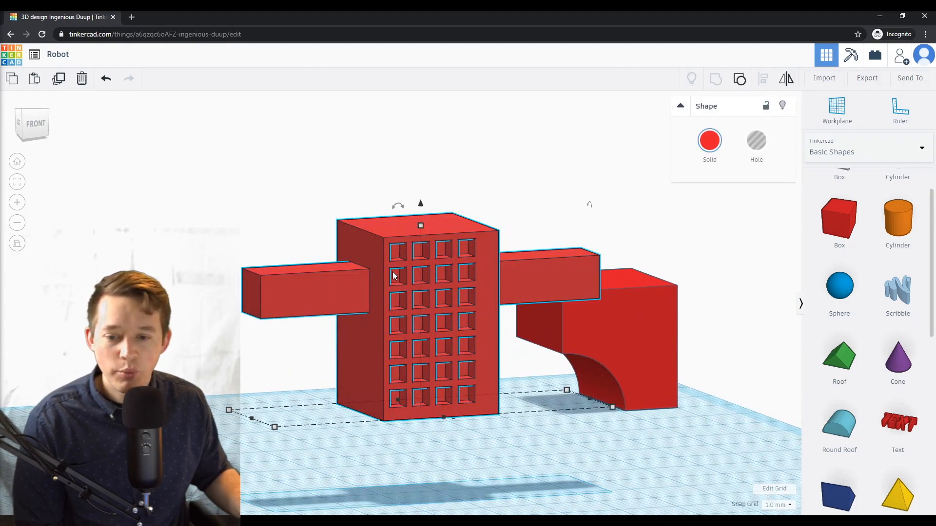
{"action": "left_click", "coordinate": [710, 146]}
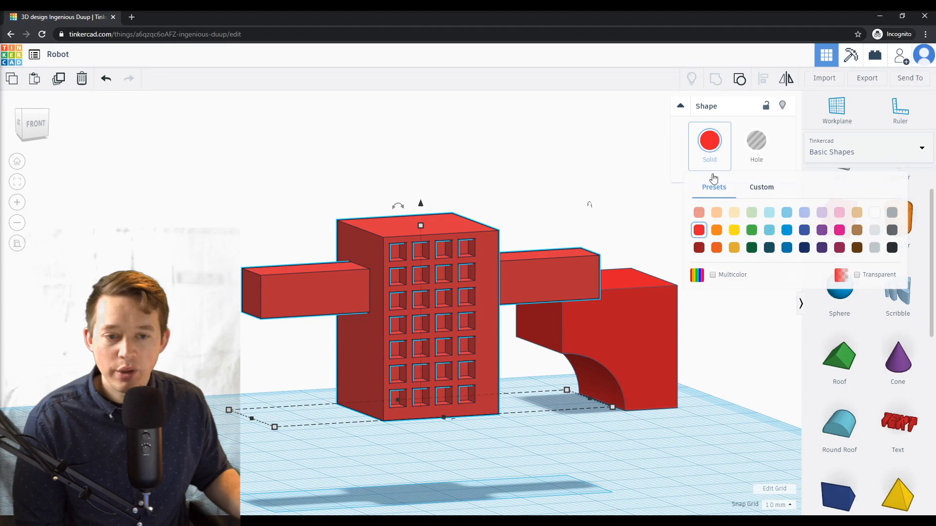
{"action": "left_click", "coordinate": [730, 228]}
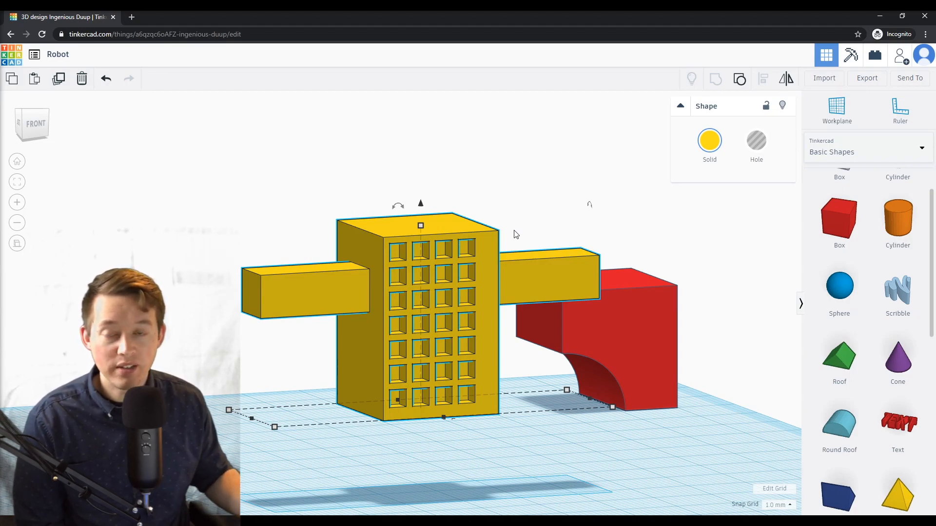
{"action": "right_click_drag", "start_coordinate": [487, 274], "coordinate": [388, 283]}
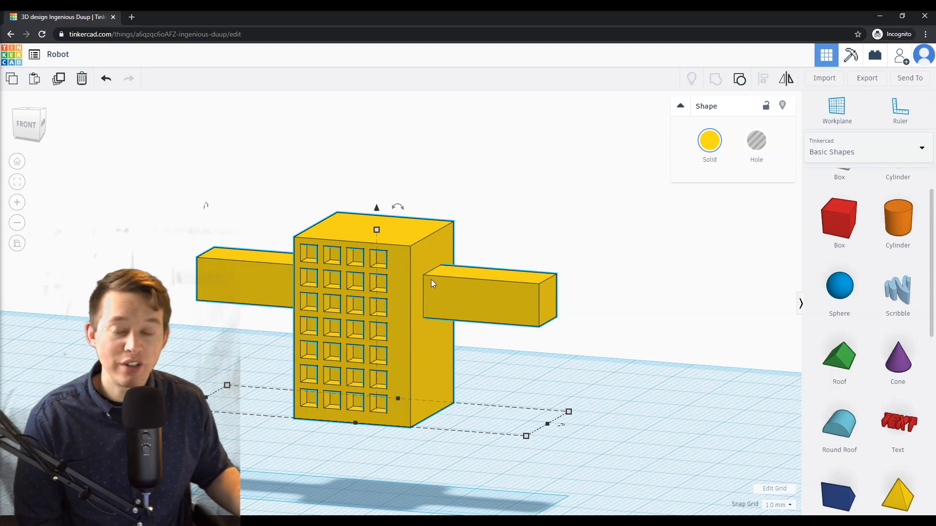
{"action": "right_click_drag", "start_coordinate": [417, 345], "coordinate": [505, 352]}
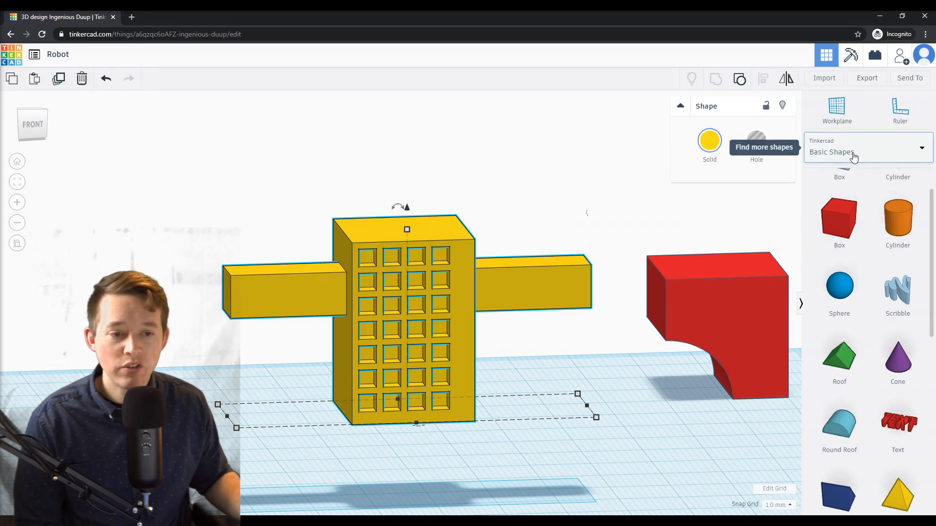
- Browse the Text and numbers collection and the Characters collection of the shape library
{"action": "left_click", "coordinate": [852, 156]}
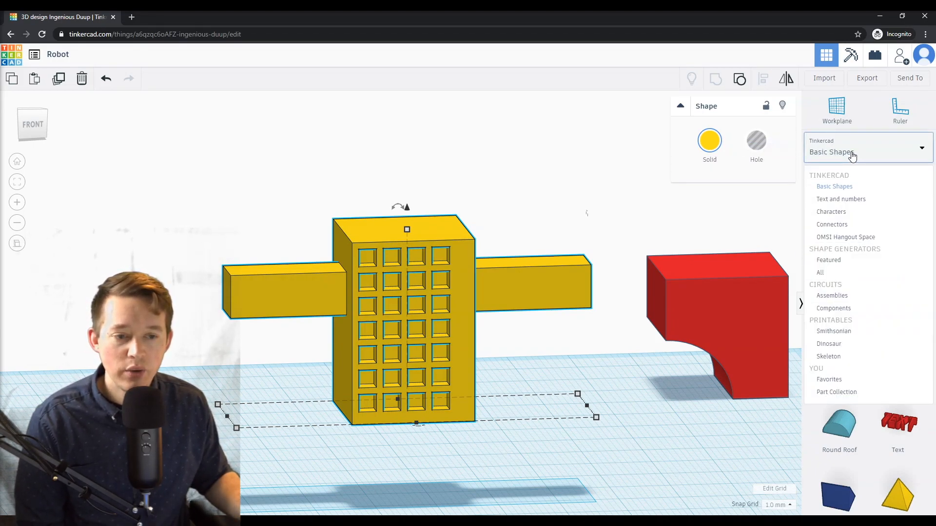
{"action": "left_click", "coordinate": [858, 200]}
{"action": "scroll", "coordinate": [867, 263], "scroll_direction": "down", "scroll_amount": 1}
{"action": "scroll", "coordinate": [869, 302], "scroll_direction": "down", "scroll_amount": 5}
{"action": "scroll", "coordinate": [869, 302], "scroll_direction": "up", "scroll_amount": 4}
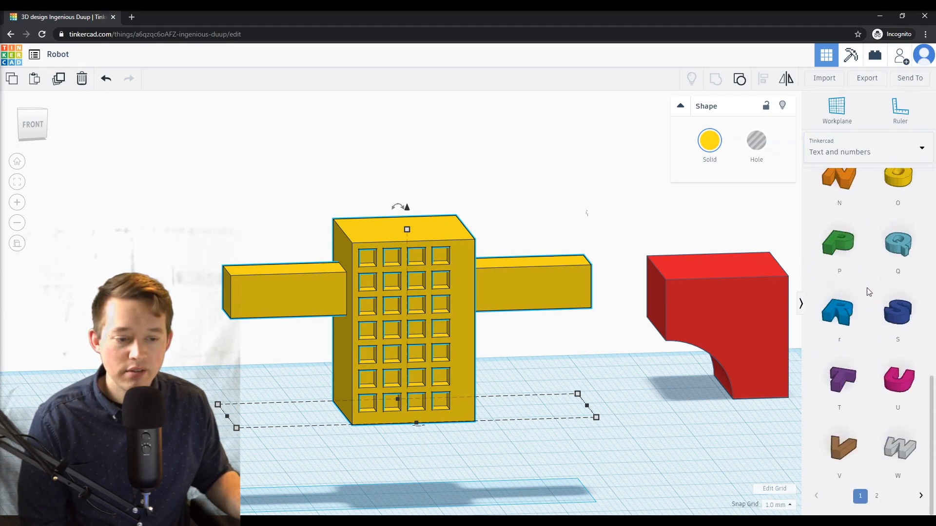
{"action": "left_click", "coordinate": [856, 152]}
{"action": "left_click", "coordinate": [835, 211]}
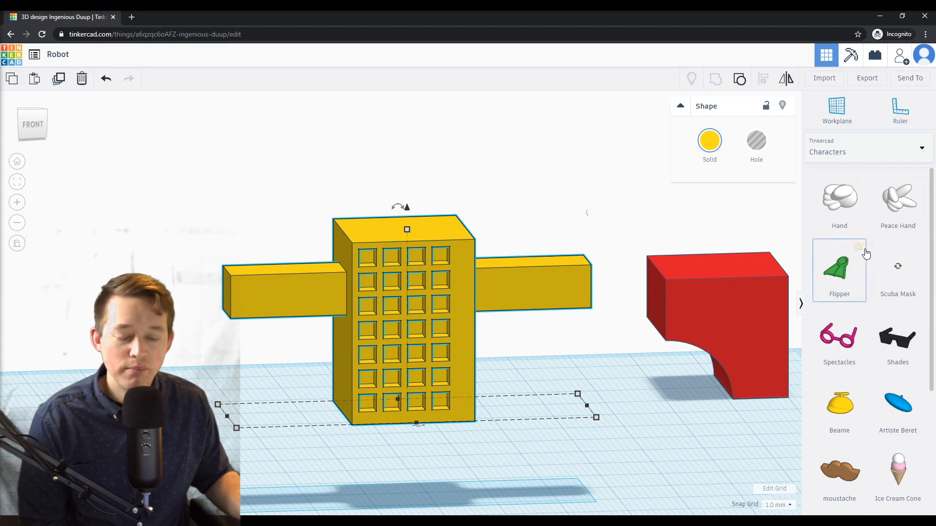
{"action": "scroll", "coordinate": [867, 253], "scroll_direction": "down", "scroll_amount": 4}
- Place an Astrobot character on the workplane beside the yellow robot and delete it again
{"action": "left_click", "coordinate": [856, 353]}
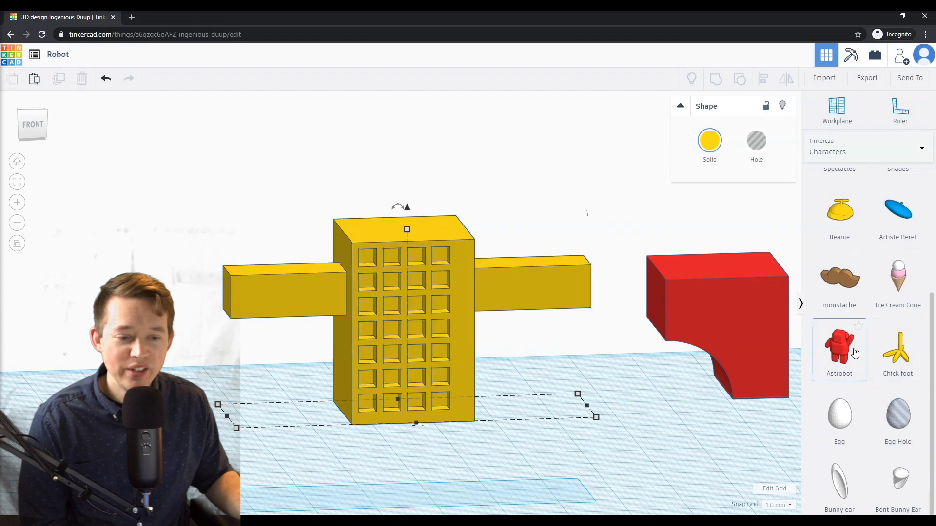
{"action": "left_click", "coordinate": [616, 449]}
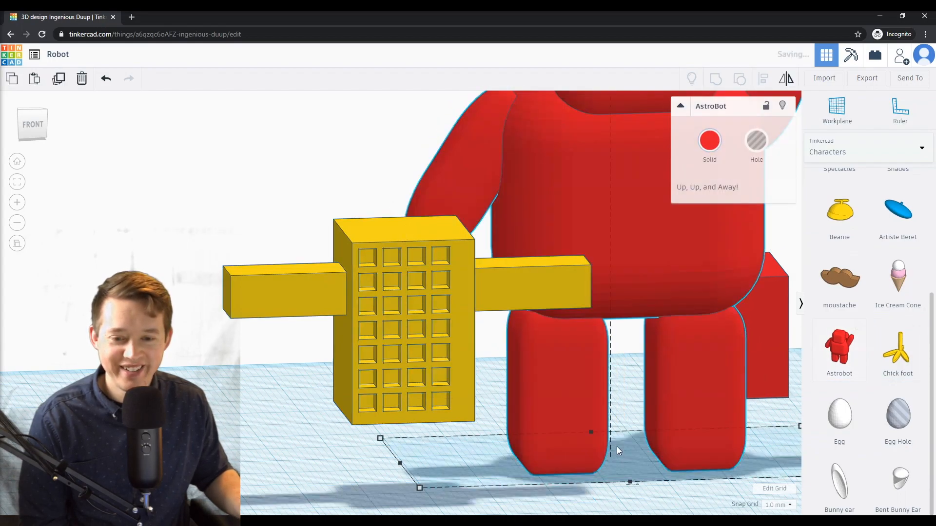
{"action": "right_click_drag", "start_coordinate": [685, 377], "coordinate": [628, 386]}
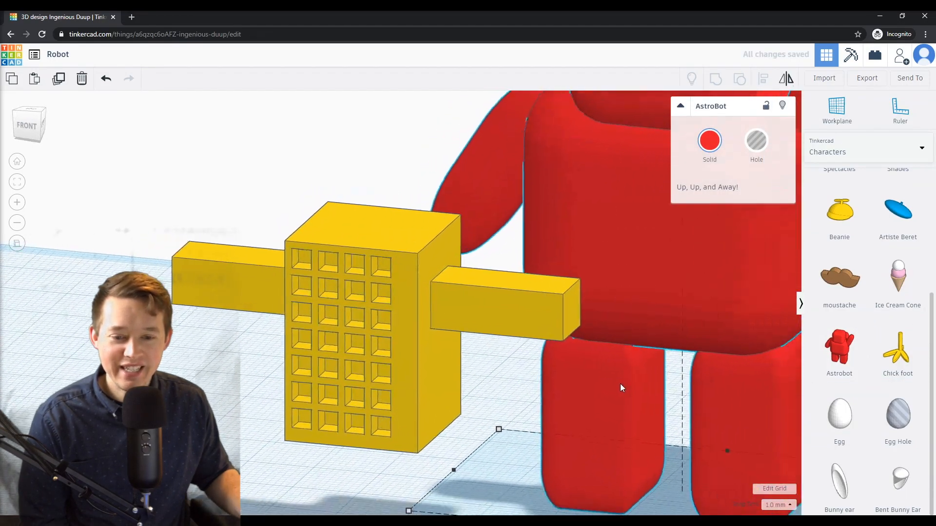
{"action": "scroll", "coordinate": [620, 384], "scroll_direction": "down", "scroll_amount": 5}
{"action": "scroll", "coordinate": [560, 282], "scroll_direction": "up", "scroll_amount": 3}
{"action": "right_click_drag", "start_coordinate": [581, 251], "coordinate": [494, 274]}
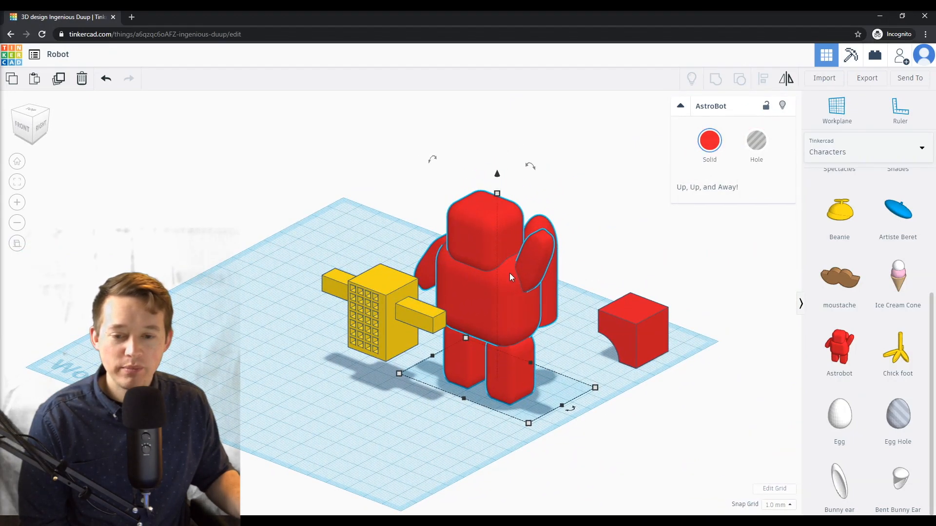
{"action": "key", "text": "Delete"}
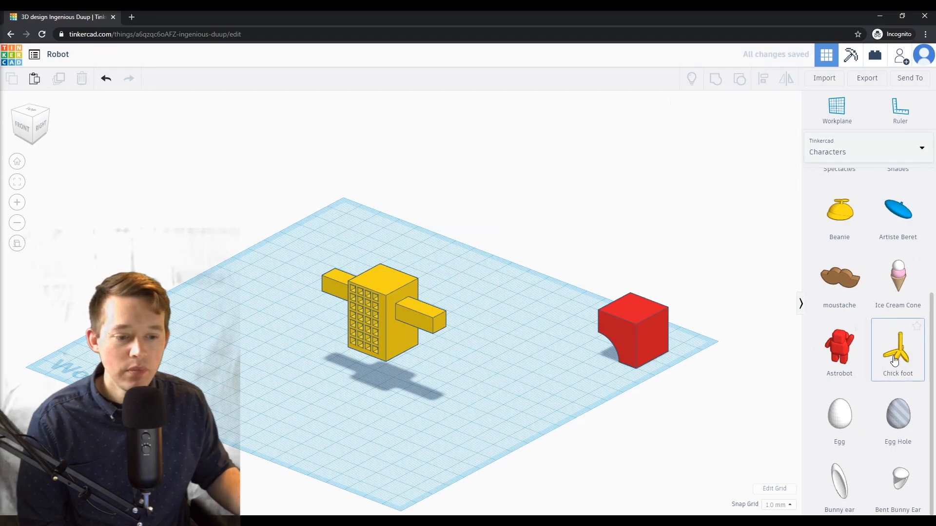
- Place two Chick foot shapes side by side under the yellow body as the robot's legs
{"action": "left_click_drag", "start_coordinate": [894, 362], "coordinate": [369, 346]}
{"action": "left_click_drag", "start_coordinate": [874, 358], "coordinate": [379, 383]}
{"action": "left_click", "coordinate": [469, 415]}
{"action": "right_click_drag", "start_coordinate": [469, 414], "coordinate": [395, 346]}
{"action": "scroll", "coordinate": [408, 345], "scroll_direction": "up", "scroll_amount": 10}
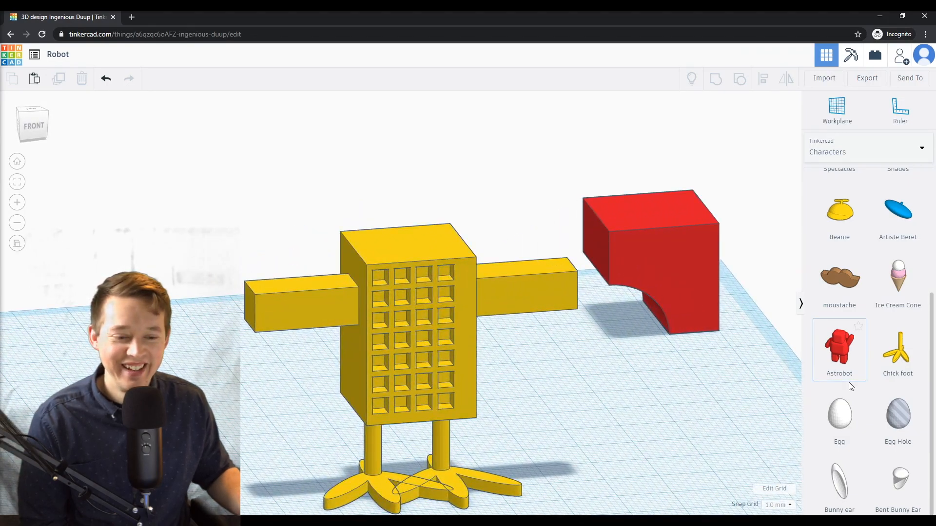
- Browse the Connectors collection of the shape library for joint and socket parts
{"action": "scroll", "coordinate": [853, 383], "scroll_direction": "up", "scroll_amount": 2}
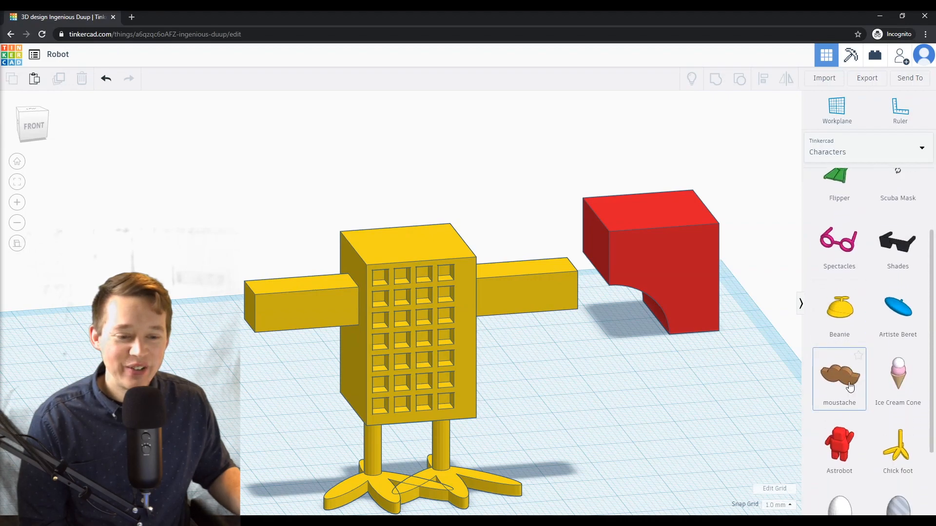
{"action": "left_click", "coordinate": [892, 152]}
{"action": "left_click", "coordinate": [850, 225]}
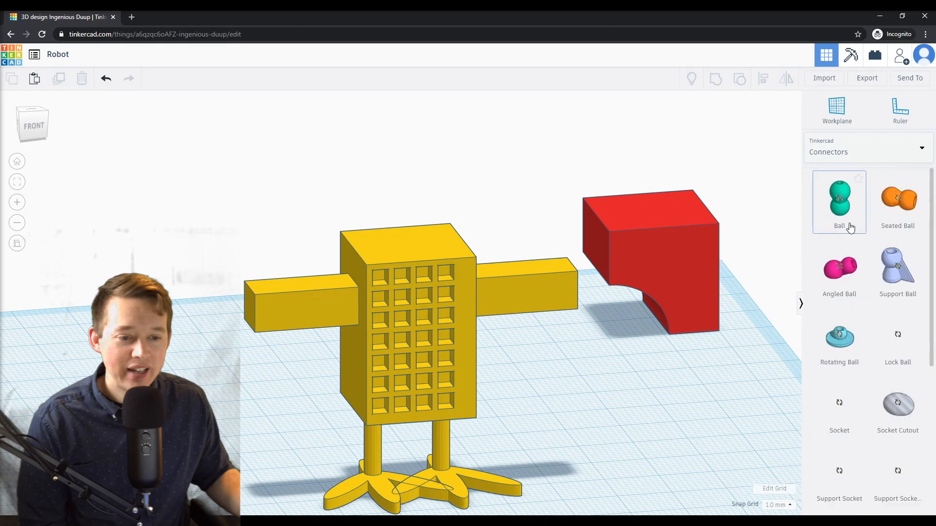
{"action": "scroll", "coordinate": [878, 314], "scroll_direction": "down", "scroll_amount": 5}
{"action": "scroll", "coordinate": [878, 314], "scroll_direction": "up", "scroll_amount": 1}
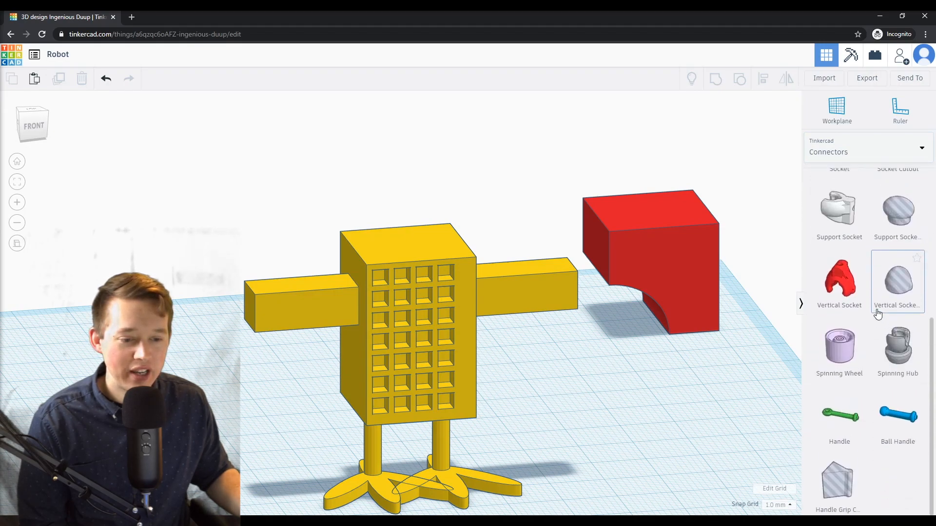
{"action": "left_click", "coordinate": [872, 149]}
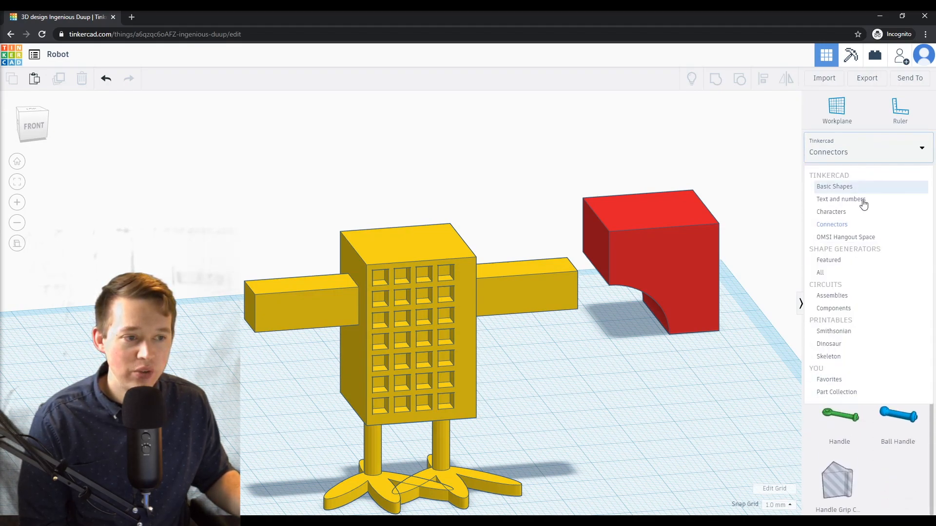
{"action": "left_click", "coordinate": [729, 389]}
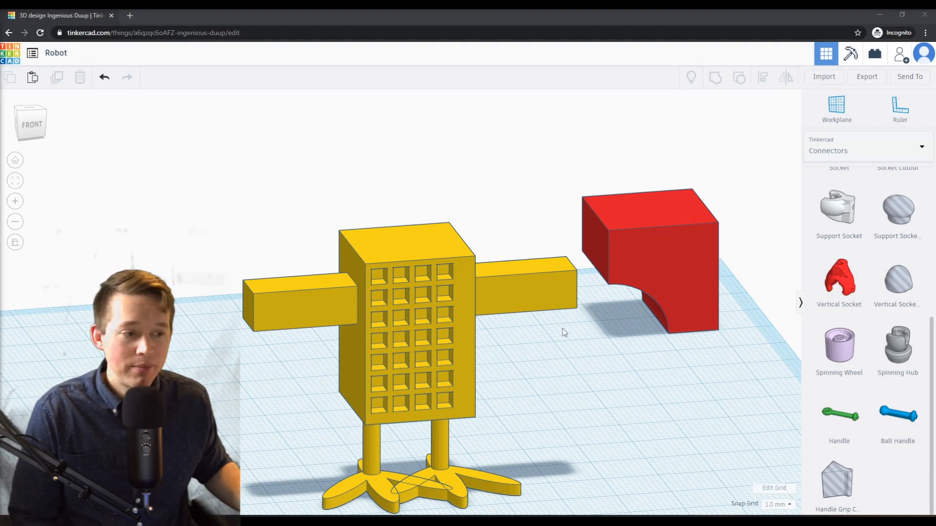
{"action": "right_click_drag", "start_coordinate": [601, 386], "coordinate": [546, 374]}
{"action": "scroll", "coordinate": [555, 378], "scroll_direction": "down", "scroll_amount": 5}
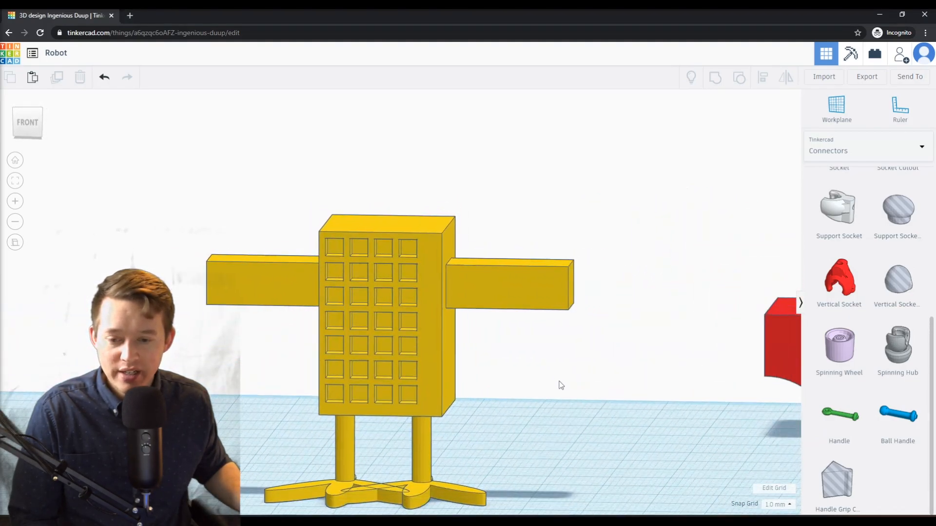
{"action": "right_click_drag", "start_coordinate": [505, 390], "coordinate": [500, 412]}
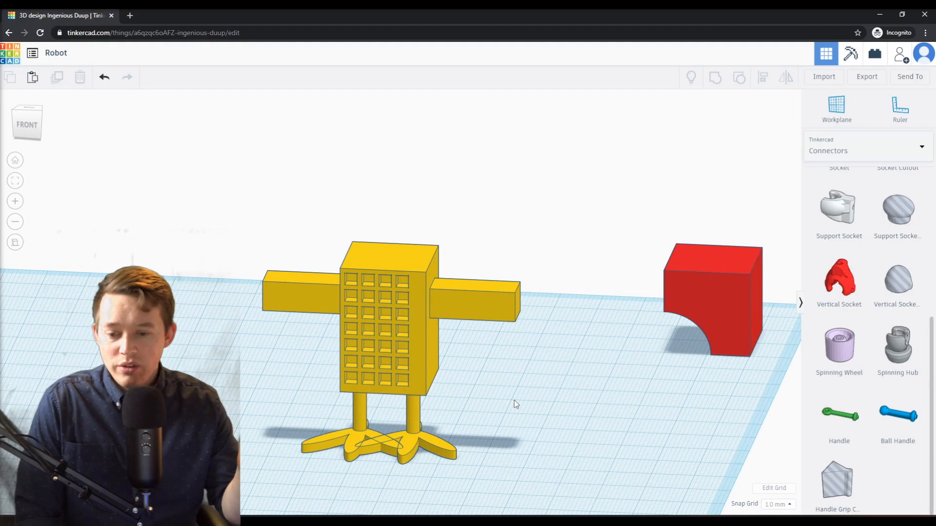
{"action": "right_click_drag", "start_coordinate": [481, 347], "coordinate": [483, 378]}
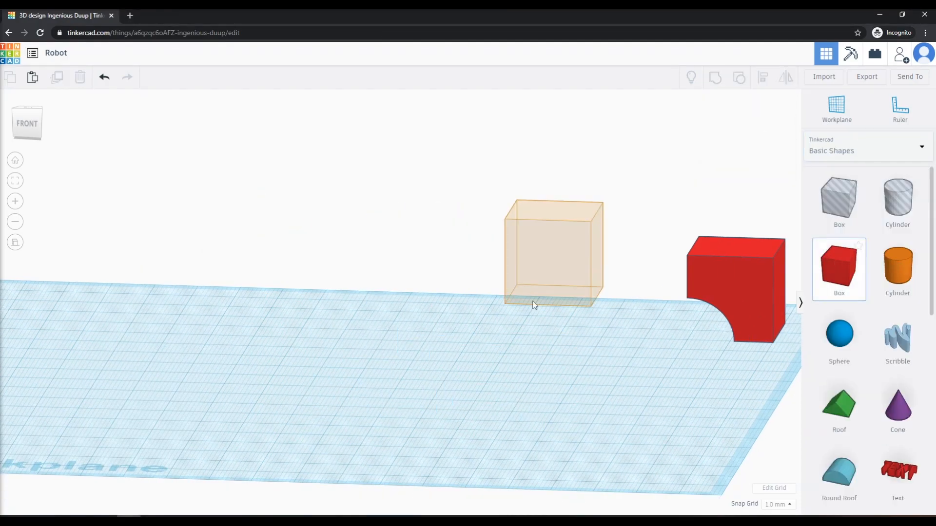
- Place a red box from the Basic Shapes as the body of a new robot
{"action": "left_click_drag", "start_coordinate": [531, 306], "coordinate": [372, 172]}
{"action": "left_click", "coordinate": [471, 302]}
{"action": "right_click_drag", "start_coordinate": [472, 299], "coordinate": [474, 229]}
- Add a small square box to the new body's underside as a leg and move it 11 mm and 7 mm toward one side
{"action": "left_click_drag", "start_coordinate": [821, 279], "coordinate": [365, 369]}
{"action": "right_click_drag", "start_coordinate": [371, 370], "coordinate": [372, 292]}
{"action": "scroll", "coordinate": [373, 341], "scroll_direction": "up", "scroll_amount": 4}
{"action": "left_click_drag", "start_coordinate": [329, 461], "coordinate": [434, 355]}
{"action": "left_click_drag", "start_coordinate": [444, 347], "coordinate": [367, 399]}
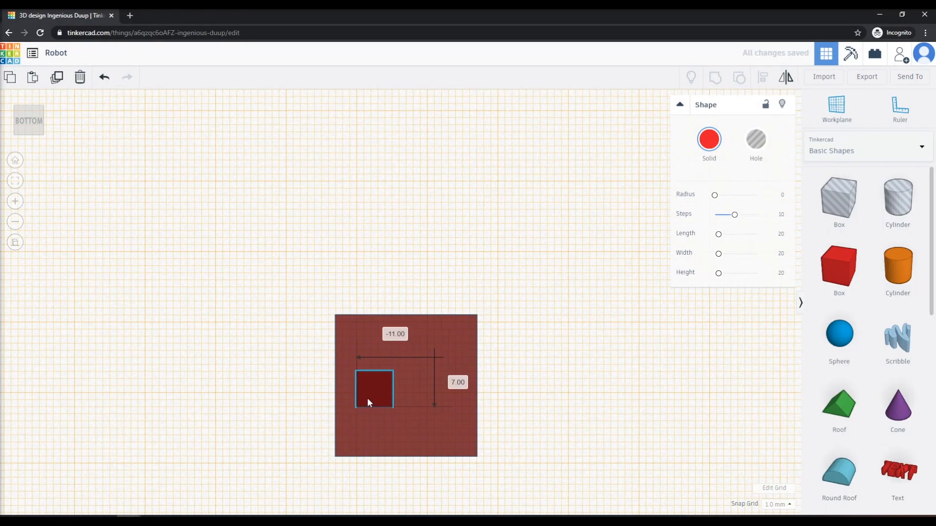
{"action": "key", "text": "ctrl+c"}
{"action": "key", "text": "ctrl+v"}
{"action": "key", "text": "Delete"}
- Add another red box at the end of the leg, resize it and align it with the leg as a foot
{"action": "right_click_drag", "start_coordinate": [368, 322], "coordinate": [364, 358]}
{"action": "left_click_drag", "start_coordinate": [838, 267], "coordinate": [425, 410]}
{"action": "left_click_drag", "start_coordinate": [501, 419], "coordinate": [392, 420]}
{"action": "middle_click_drag", "start_coordinate": [465, 345], "coordinate": [449, 361]}
{"action": "right_click_drag", "start_coordinate": [449, 361], "coordinate": [410, 390]}
{"action": "left_click_drag", "start_coordinate": [373, 349], "coordinate": [372, 397]}
{"action": "right_click_drag", "start_coordinate": [372, 397], "coordinate": [363, 415]}
{"action": "left_click_drag", "start_coordinate": [336, 414], "coordinate": [373, 435]}
- Group the leg with its foot and paste a copy beside it as the body's second leg
{"action": "left_click", "coordinate": [412, 361], "text": "shift"}
{"action": "left_click", "coordinate": [715, 77]}
{"action": "left_click", "coordinate": [614, 360]}
{"action": "right_click_drag", "start_coordinate": [615, 360], "coordinate": [629, 312]}
{"action": "left_click", "coordinate": [305, 415]}
{"action": "key", "text": "ctrl+c"}
{"action": "key", "text": "ctrl+v"}
{"action": "left_click", "coordinate": [488, 302]}
{"action": "right_click_drag", "start_coordinate": [480, 243], "coordinate": [462, 336]}
{"action": "scroll", "coordinate": [922, 362], "scroll_direction": "down", "scroll_amount": 10}
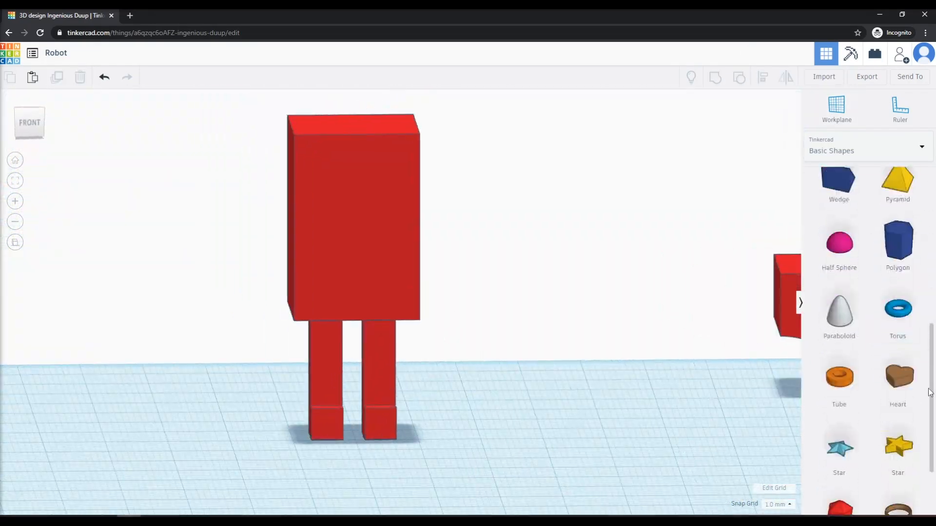
- Set the workplane on the body's side, place a red box there and resize it as the arm's horizontal part
{"action": "right_click_drag", "start_coordinate": [555, 307], "coordinate": [503, 322]}
{"action": "left_click", "coordinate": [836, 108]}
{"action": "left_click", "coordinate": [446, 224]}
{"action": "left_click_drag", "start_coordinate": [838, 267], "coordinate": [448, 215]}
{"action": "left_click_drag", "start_coordinate": [517, 280], "coordinate": [491, 196]}
{"action": "left_click", "coordinate": [36, 122]}
- Add a second red box as an upright forearm at the arm's end and group it with the arm
{"action": "right_click_drag", "start_coordinate": [579, 212], "coordinate": [575, 312]}
{"action": "left_click", "coordinate": [837, 108]}
{"action": "left_click", "coordinate": [502, 176]}
{"action": "left_click_drag", "start_coordinate": [838, 266], "coordinate": [271, 137]}
{"action": "left_click", "coordinate": [463, 212], "text": "shift"}
{"action": "left_click", "coordinate": [715, 77]}
- Paste a copy of the arm and mirror it on the opposite side of the body
{"action": "left_click", "coordinate": [837, 108]}
{"action": "key", "text": "ctrl+c"}
{"action": "key", "text": "ctrl+v"}
{"action": "left_click", "coordinate": [786, 77]}
{"action": "left_click", "coordinate": [544, 184]}
- Set the workplane on the body's upper face, place a red box there as the head and resize it
{"action": "left_click", "coordinate": [838, 267]}
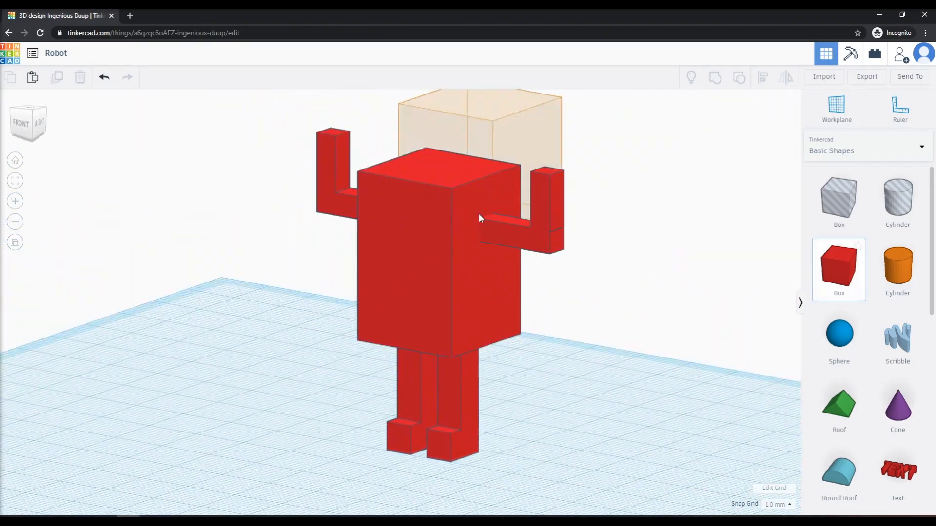
{"action": "left_click", "coordinate": [837, 108]}
{"action": "left_click", "coordinate": [451, 171]}
{"action": "left_click_drag", "start_coordinate": [840, 272], "coordinate": [658, 176]}
{"action": "left_click_drag", "start_coordinate": [658, 176], "coordinate": [443, 136]}
{"action": "left_click_drag", "start_coordinate": [554, 185], "coordinate": [491, 174]}
- Align the head with the body and adjust the head's height
{"action": "left_click", "coordinate": [429, 254], "text": "shift"}
{"action": "right_click_drag", "start_coordinate": [575, 273], "coordinate": [551, 248]}
{"action": "left_click", "coordinate": [763, 77]}
{"action": "left_click", "coordinate": [449, 166]}
{"action": "left_click_drag", "start_coordinate": [447, 136], "coordinate": [446, 156]}
{"action": "right_click_drag", "start_coordinate": [575, 273], "coordinate": [649, 287]}
{"action": "left_click", "coordinate": [837, 109]}
{"action": "left_click", "coordinate": [639, 308]}
{"action": "scroll", "coordinate": [442, 195], "scroll_direction": "up", "scroll_amount": 5}
{"action": "scroll", "coordinate": [443, 195], "scroll_direction": "down", "scroll_amount": 4}
{"action": "left_click_drag", "start_coordinate": [840, 334], "coordinate": [569, 312]}
{"action": "left_click_drag", "start_coordinate": [729, 196], "coordinate": [757, 197]}
{"action": "key", "text": "Delete"}
- Place a sphere on the head's front face as an eye, size it to 2 by 2 mm and shorten its depth
{"action": "left_click", "coordinate": [836, 108]}
{"action": "left_click", "coordinate": [402, 171]}
{"action": "left_click_drag", "start_coordinate": [840, 333], "coordinate": [580, 280]}
{"action": "left_click_drag", "start_coordinate": [580, 280], "coordinate": [376, 177]}
{"action": "type", "text": "2"}
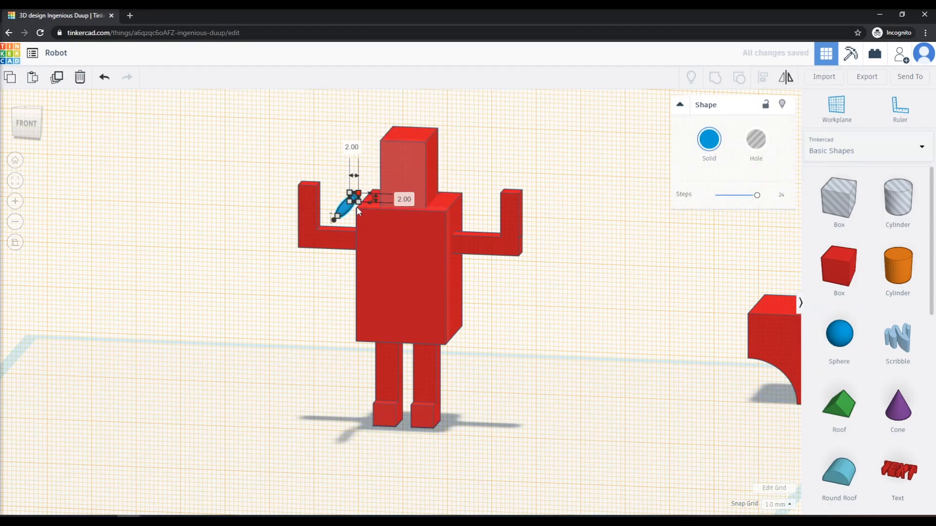
{"action": "scroll", "coordinate": [394, 148], "scroll_direction": "up", "scroll_amount": 5}
{"action": "right_click_drag", "start_coordinate": [357, 373], "coordinate": [371, 337]}
{"action": "left_click_drag", "start_coordinate": [244, 307], "coordinate": [344, 203]}
{"action": "right_click_drag", "start_coordinate": [526, 205], "coordinate": [456, 228]}
{"action": "left_click", "coordinate": [456, 228]}
- Paste a second eye beside the first on the head's front and colour the eyes yellow
{"action": "right_click_drag", "start_coordinate": [526, 244], "coordinate": [610, 210]}
{"action": "left_click", "coordinate": [333, 208]}
{"action": "key", "text": "ctrl+v"}
{"action": "left_click", "coordinate": [467, 268]}
{"action": "left_click", "coordinate": [398, 207]}
{"action": "left_click", "coordinate": [709, 140]}
{"action": "left_click", "coordinate": [726, 236]}
{"action": "left_click", "coordinate": [334, 208]}
{"action": "right_click_drag", "start_coordinate": [575, 244], "coordinate": [492, 288]}
- Place a moustache from the Characters shape library in front of the robot
{"action": "left_click", "coordinate": [836, 108]}
{"action": "left_click", "coordinate": [868, 147]}
{"action": "left_click", "coordinate": [832, 211]}
{"action": "scroll", "coordinate": [853, 317], "scroll_direction": "down", "scroll_amount": 3}
{"action": "left_click", "coordinate": [840, 423]}
{"action": "right_click_drag", "start_coordinate": [379, 253], "coordinate": [420, 306]}
{"action": "left_click", "coordinate": [420, 306]}
- Resize and raise the moustache onto the face beneath the eyes and colour it dark brown
{"action": "left_click_drag", "start_coordinate": [521, 300], "coordinate": [405, 293]}
{"action": "right_click_drag", "start_coordinate": [477, 278], "coordinate": [576, 210]}
{"action": "left_click_drag", "start_coordinate": [341, 258], "coordinate": [340, 184]}
{"action": "left_click", "coordinate": [602, 267]}
{"action": "left_click", "coordinate": [415, 244]}
{"action": "right_click_drag", "start_coordinate": [601, 267], "coordinate": [458, 336]}
{"action": "left_click", "coordinate": [709, 139]}
{"action": "left_click", "coordinate": [857, 248]}
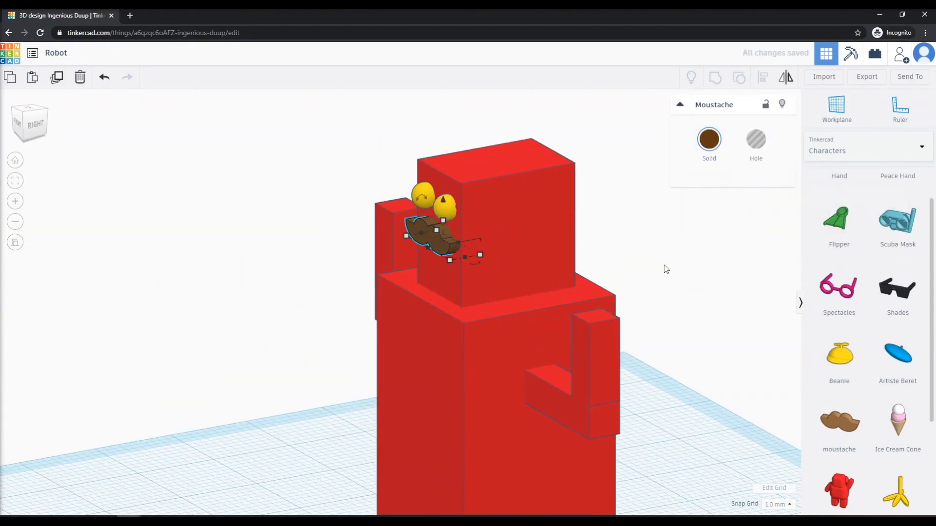
- Colour the head green, the body blue and the arms pink
{"action": "left_click", "coordinate": [551, 237]}
{"action": "left_click", "coordinate": [709, 139]}
{"action": "left_click", "coordinate": [770, 247]}
{"action": "left_click", "coordinate": [532, 360]}
{"action": "left_click", "coordinate": [710, 140]}
{"action": "left_click", "coordinate": [805, 247]}
{"action": "left_click", "coordinate": [597, 375]}
{"action": "scroll", "coordinate": [358, 209], "scroll_direction": "up", "scroll_amount": 3}
- Duplicate one eye to make a pupil, colour the copy black and shrink it to 1 mm
{"action": "left_click", "coordinate": [362, 187]}
{"action": "right_click_drag", "start_coordinate": [214, 117], "coordinate": [156, 145]}
{"action": "key", "text": "ctrl+d"}
{"action": "left_click", "coordinate": [710, 139]}
{"action": "left_click_drag", "start_coordinate": [342, 131], "coordinate": [332, 163]}
{"action": "left_click", "coordinate": [893, 248]}
{"action": "left_click", "coordinate": [404, 273]}
{"action": "type", "text": "1"}
- Move the black pupil into place on the front of the eye
{"action": "right_click_drag", "start_coordinate": [332, 163], "coordinate": [273, 215]}
{"action": "scroll", "coordinate": [390, 127], "scroll_direction": "up", "scroll_amount": 3}
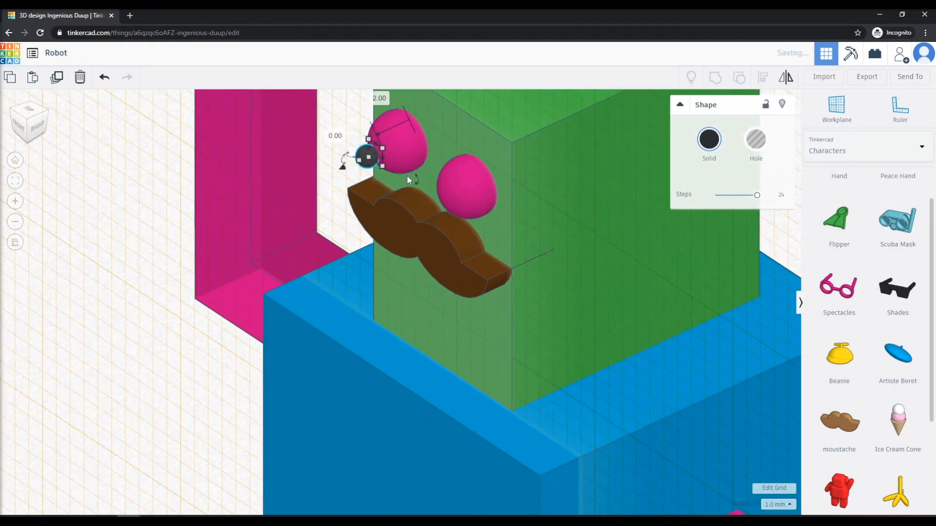
{"action": "left_click_drag", "start_coordinate": [352, 167], "coordinate": [371, 166]}
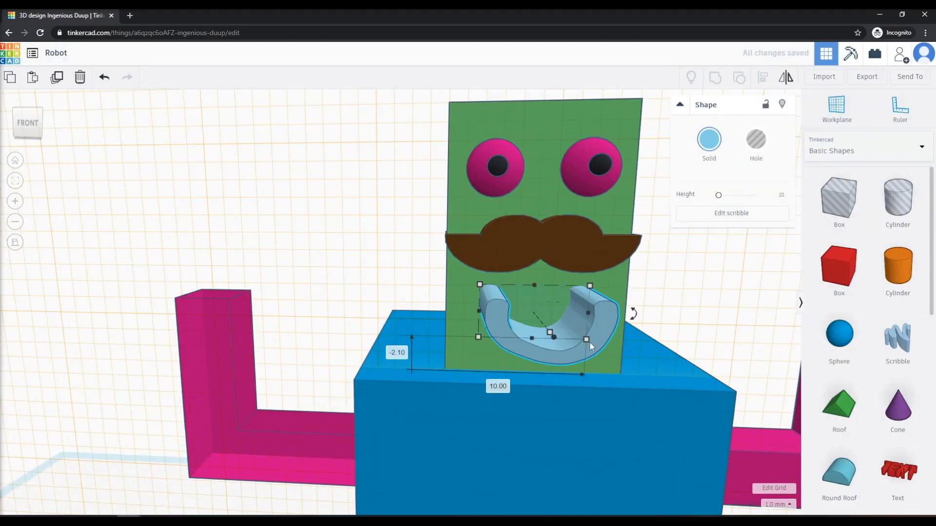
- Shrink the scribbled smile below the moustache proportionally and turn it into a hole
{"action": "left_click_drag", "start_coordinate": [587, 341], "coordinate": [561, 324], "text": "shift"}
{"action": "right_click_drag", "start_coordinate": [566, 320], "coordinate": [439, 317]}
{"action": "scroll", "coordinate": [560, 317], "scroll_direction": "up", "scroll_amount": 3}
{"action": "left_click", "coordinate": [633, 336], "text": "shift"}
{"action": "left_click", "coordinate": [756, 143]}
{"action": "key", "text": "ctrl+z"}
{"action": "left_click", "coordinate": [553, 322]}
{"action": "left_click", "coordinate": [756, 142]}
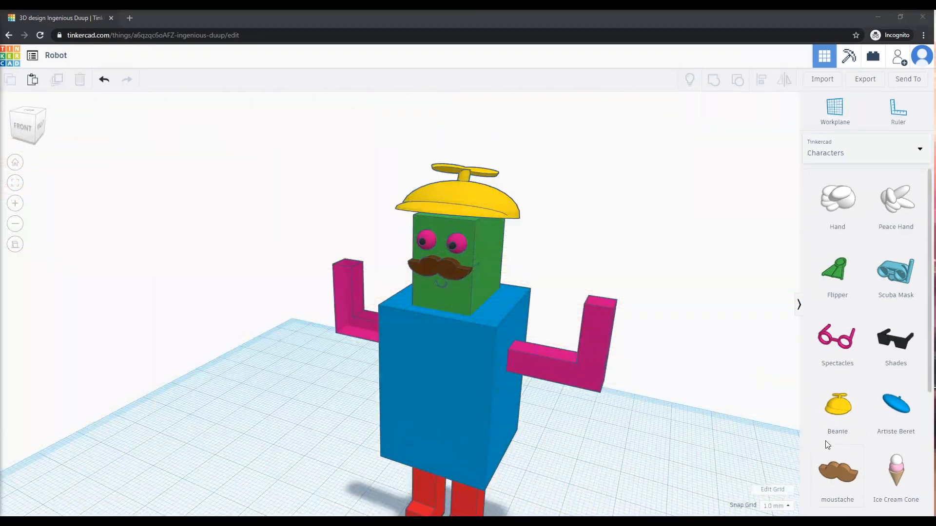
- Place a Peace Hand from the Characters library on the raised arm's end and rotate it upright
{"action": "left_click_drag", "start_coordinate": [896, 200], "coordinate": [634, 273]}
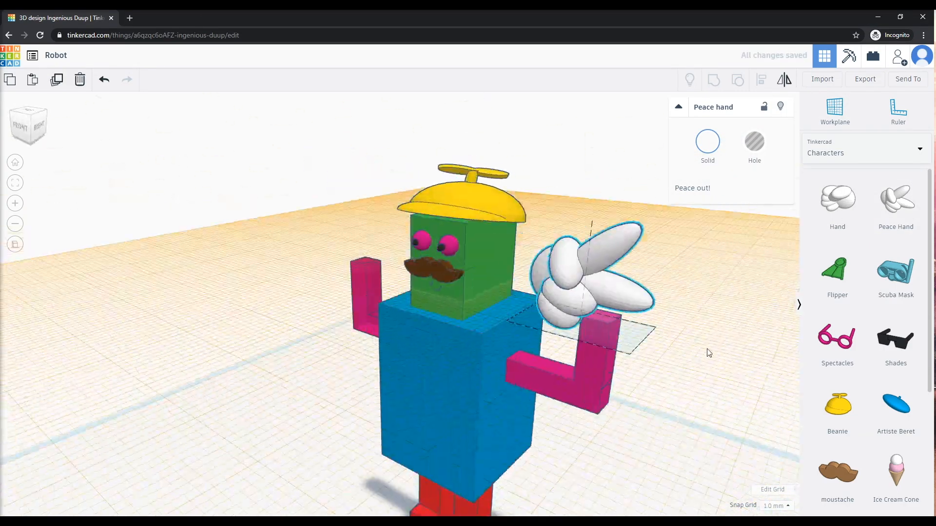
{"action": "left_click_drag", "start_coordinate": [628, 174], "coordinate": [539, 247]}
{"action": "right_click_drag", "start_coordinate": [634, 400], "coordinate": [546, 390]}
{"action": "right_click_drag", "start_coordinate": [605, 405], "coordinate": [531, 409]}
{"action": "left_click_drag", "start_coordinate": [448, 292], "coordinate": [520, 270]}
{"action": "right_click_drag", "start_coordinate": [589, 426], "coordinate": [702, 424]}
{"action": "left_click", "coordinate": [682, 361]}
{"action": "right_click_drag", "start_coordinate": [682, 361], "coordinate": [655, 363]}
- Set the workplane on the other arm's end and place an upright Hand from the Characters library there
{"action": "key", "text": "w"}
{"action": "left_click", "coordinate": [386, 270]}
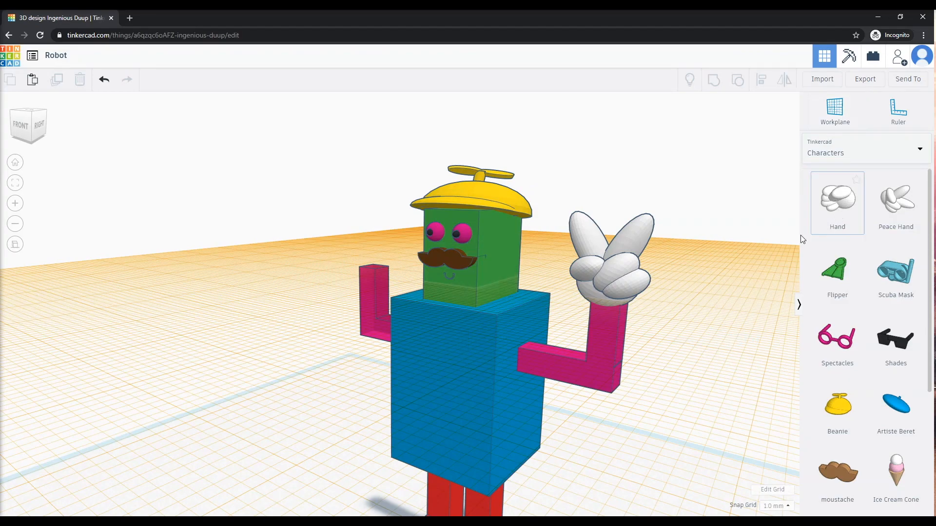
{"action": "left_click_drag", "start_coordinate": [826, 218], "coordinate": [380, 265]}
{"action": "right_click_drag", "start_coordinate": [303, 269], "coordinate": [361, 301]}
{"action": "left_click_drag", "start_coordinate": [282, 140], "coordinate": [277, 190]}
{"action": "left_click_drag", "start_coordinate": [222, 271], "coordinate": [263, 271]}
{"action": "right_click_drag", "start_coordinate": [220, 380], "coordinate": [370, 375]}
{"action": "left_click_drag", "start_coordinate": [292, 302], "coordinate": [322, 307]}
{"action": "right_click_drag", "start_coordinate": [419, 370], "coordinate": [198, 351]}
{"action": "left_click", "coordinate": [834, 111]}
{"action": "left_click", "coordinate": [629, 165]}
- Recolour both eyes white and the head blue
{"action": "scroll", "coordinate": [476, 209], "scroll_direction": "up", "scroll_amount": 4}
{"action": "left_click", "coordinate": [445, 201]}
{"action": "left_click", "coordinate": [707, 142]}
{"action": "left_click", "coordinate": [821, 220]}
{"action": "left_click", "coordinate": [489, 201]}
{"action": "left_click", "coordinate": [708, 141]}
{"action": "left_click", "coordinate": [888, 213]}
{"action": "left_click", "coordinate": [496, 280]}
{"action": "left_click", "coordinate": [708, 142]}
{"action": "left_click", "coordinate": [786, 232]}
- Recolour both legs light blue
{"action": "left_click", "coordinate": [498, 342]}
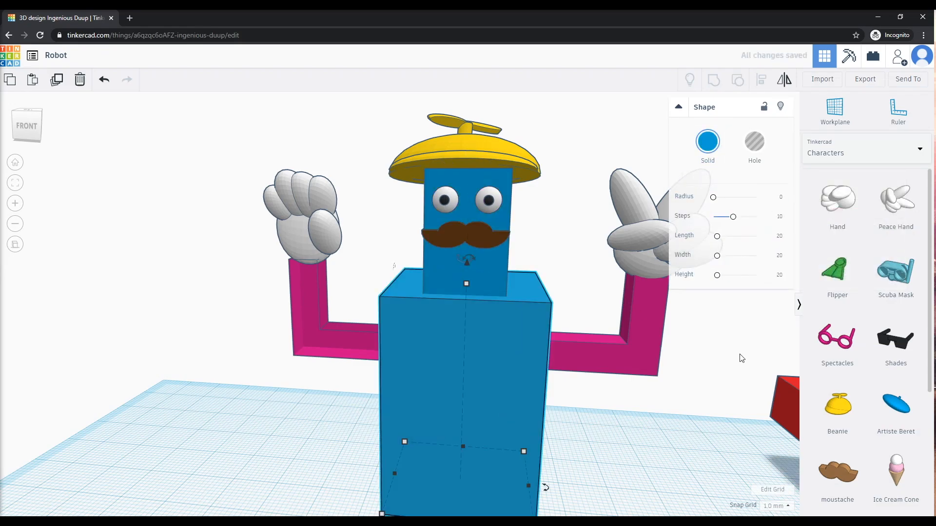
{"action": "scroll", "coordinate": [683, 326], "scroll_direction": "down", "scroll_amount": 3}
{"action": "left_click", "coordinate": [462, 502]}
{"action": "left_click", "coordinate": [708, 141]}
{"action": "left_click", "coordinate": [786, 215]}
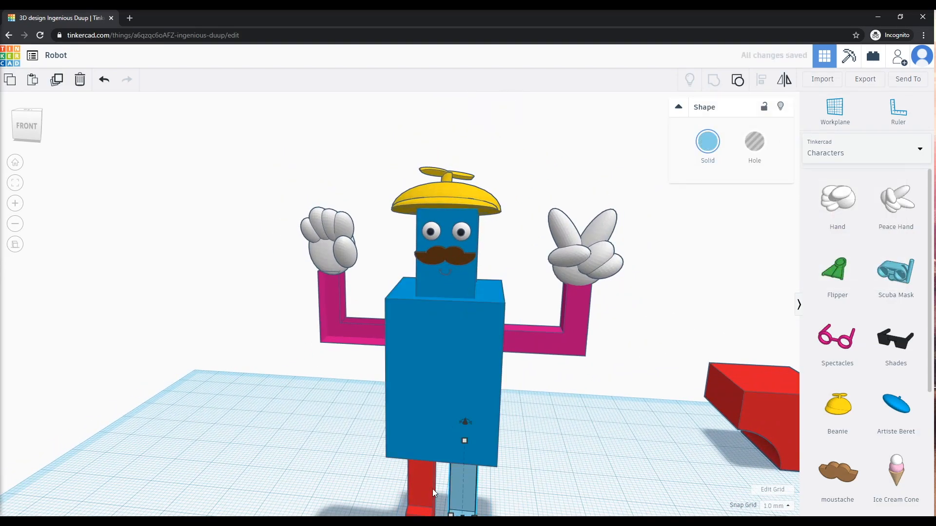
{"action": "left_click", "coordinate": [422, 490]}
{"action": "left_click", "coordinate": [708, 141]}
{"action": "left_click", "coordinate": [786, 215]}
- Place the letters I, E and D from the Text and numbers library on the body's front face
{"action": "left_click", "coordinate": [571, 375]}
{"action": "left_click", "coordinate": [867, 152]}
{"action": "left_click", "coordinate": [839, 200]}
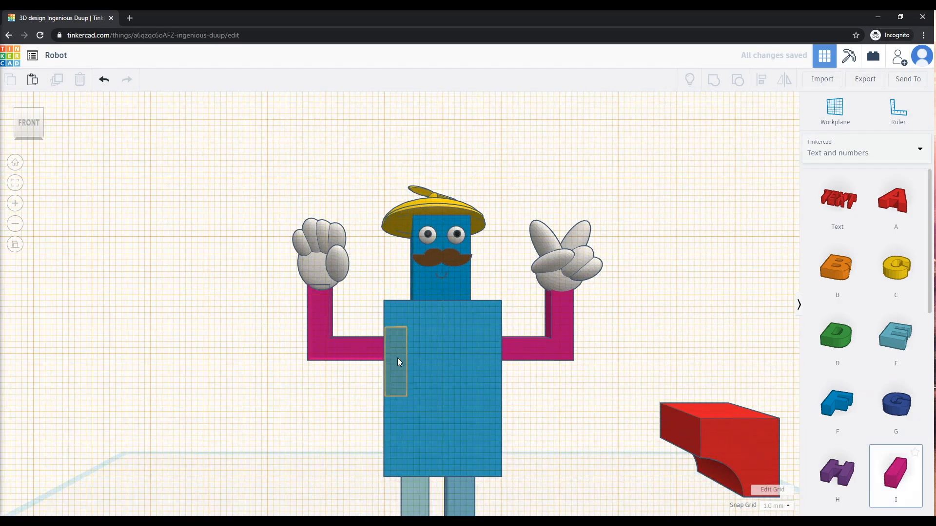
{"action": "left_click_drag", "start_coordinate": [871, 343], "coordinate": [453, 348]}
{"action": "left_click_drag", "start_coordinate": [837, 336], "coordinate": [468, 428]}
- Resize the letter D on the body's front to 8 mm high and 8 mm wide
{"action": "right_click_drag", "start_coordinate": [541, 422], "coordinate": [532, 397]}
{"action": "left_click", "coordinate": [550, 441]}
{"action": "type", "text": "8"}
{"action": "key", "text": "Tab"}
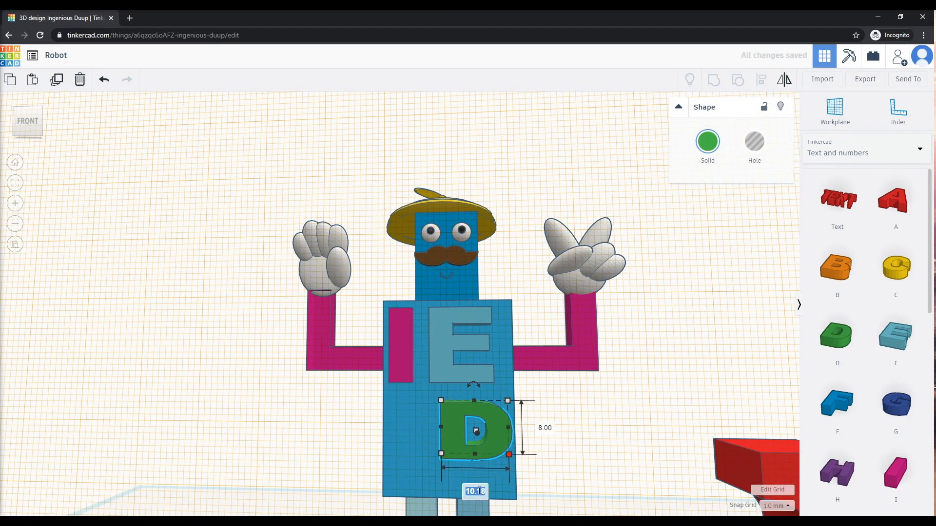
{"action": "type", "text": "8"}
- Set the letter E's height to 8 mm and resize the letter I to 8 mm high and 2 mm wide
{"action": "left_click", "coordinate": [474, 371]}
{"action": "left_click", "coordinate": [490, 380]}
{"action": "left_click", "coordinate": [524, 346]}
{"action": "type", "text": "8"}
{"action": "left_click", "coordinate": [447, 344]}
{"action": "type", "text": "8"}
{"action": "key", "text": "Tab"}
{"action": "type", "text": "2"}
- Arrange the letters I, E and D side by side in a row across the body's front face
{"action": "left_click", "coordinate": [454, 358]}
{"action": "left_click_drag", "start_coordinate": [484, 334], "coordinate": [452, 335]}
{"action": "left_click_drag", "start_coordinate": [399, 345], "coordinate": [403, 373]}
{"action": "left_click_drag", "start_coordinate": [444, 356], "coordinate": [429, 386]}
{"action": "left_click_drag", "start_coordinate": [481, 416], "coordinate": [496, 351]}
- Recolour the letter D purple
{"action": "left_click", "coordinate": [708, 141]}
{"action": "left_click", "coordinate": [819, 231]}
{"action": "left_click", "coordinate": [690, 368]}
- Fine-tune the positions of the letters so they sit close together in an even row on the body's front
{"action": "right_click_drag", "start_coordinate": [689, 368], "coordinate": [448, 444]}
{"action": "left_click", "coordinate": [437, 392]}
{"action": "left_click_drag", "start_coordinate": [424, 398], "coordinate": [414, 372]}
{"action": "left_click", "coordinate": [408, 376]}
{"action": "left_click", "coordinate": [387, 362]}
{"action": "left_click_drag", "start_coordinate": [385, 363], "coordinate": [398, 360]}
{"action": "left_click", "coordinate": [341, 420]}
- Reset the workplane to the base grid and delete the red block with the curved cut-out beside the robot
{"action": "right_click_drag", "start_coordinate": [443, 405], "coordinate": [720, 433]}
{"action": "left_click", "coordinate": [841, 114]}
{"action": "left_click", "coordinate": [615, 405]}
{"action": "scroll", "coordinate": [614, 405], "scroll_direction": "down", "scroll_amount": 3}
{"action": "right_click_drag", "start_coordinate": [605, 390], "coordinate": [561, 376]}
{"action": "left_click", "coordinate": [729, 357]}
{"action": "key", "text": "Delete"}
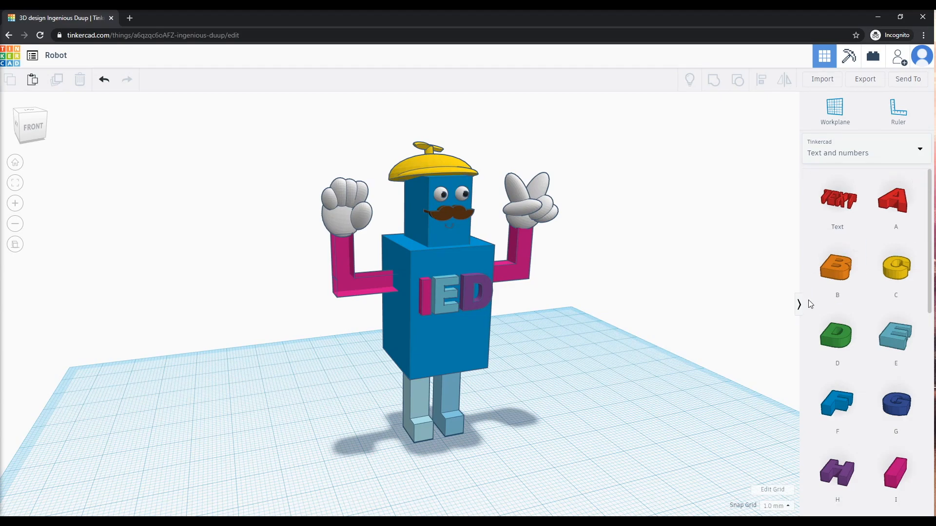